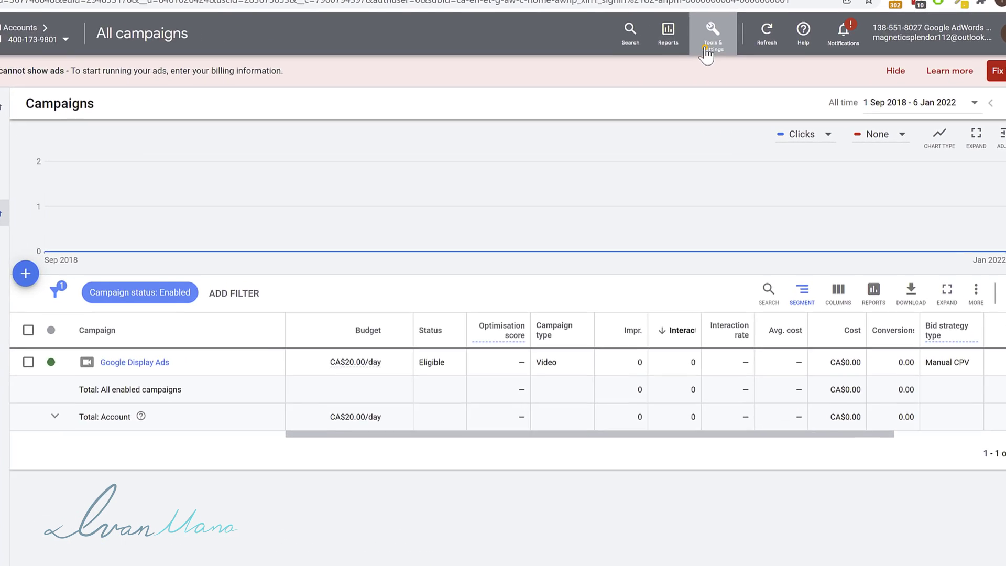
- Start a new website conversion action from Tools & Settings > Measurement > Conversions
click(747, 69)
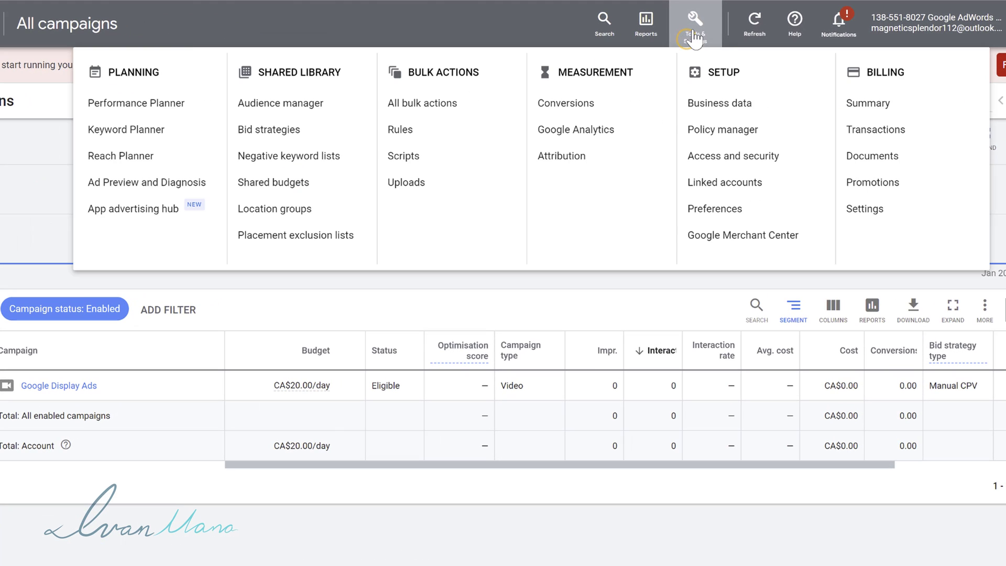
click(566, 102)
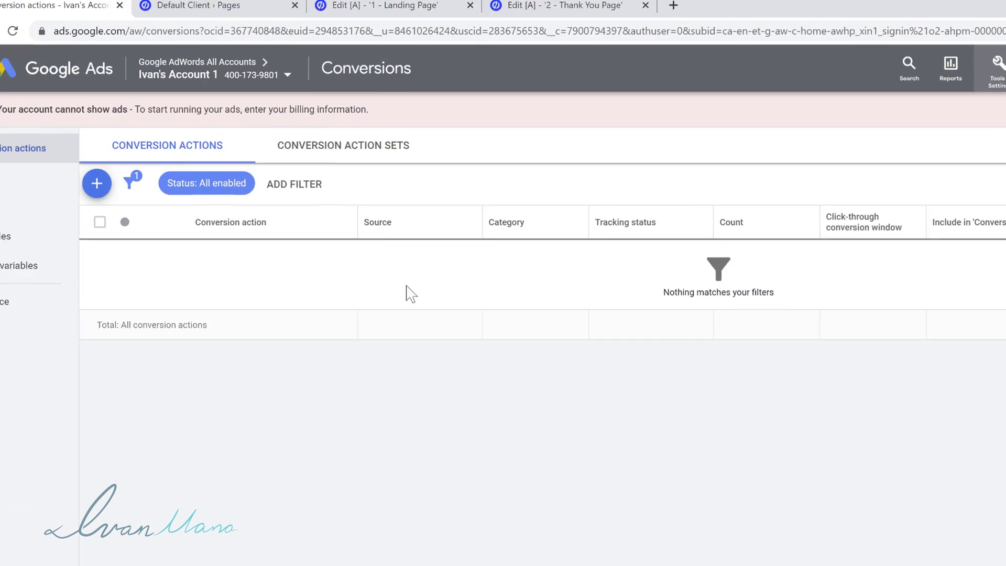
click(146, 193)
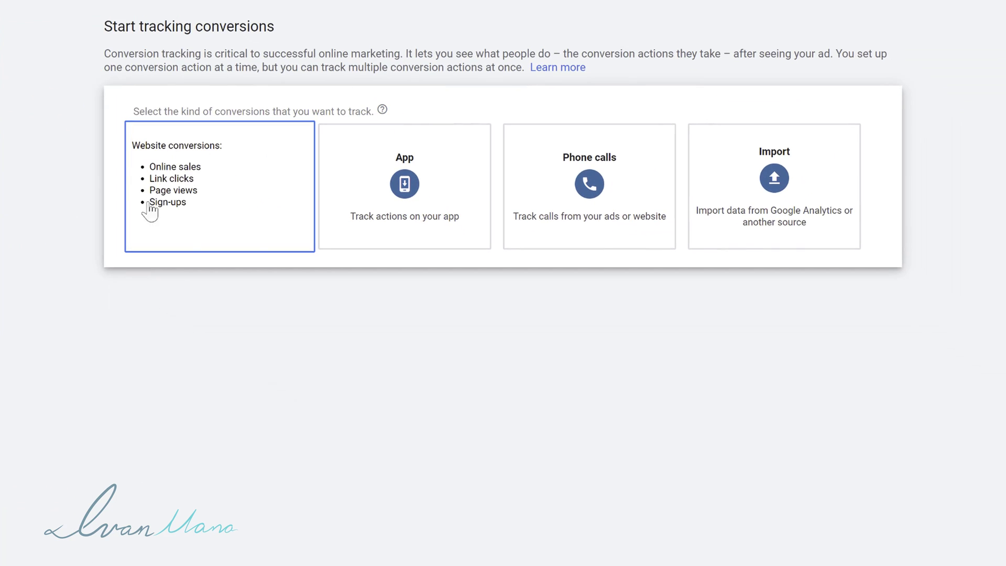
click(213, 186)
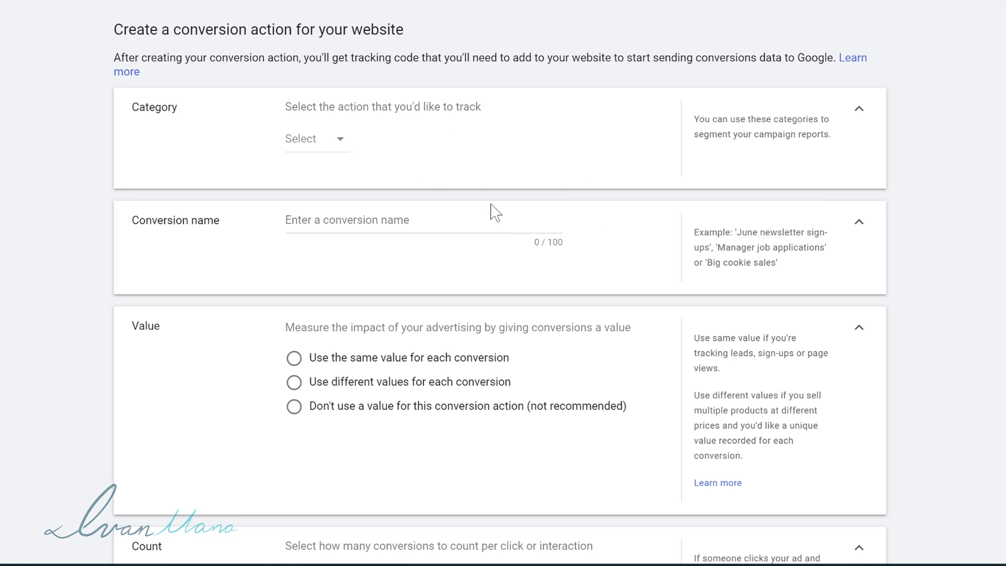
- Browse the conversion Category list, check the Unbounce thank-you page, then reopen it at the leads options
click(327, 140)
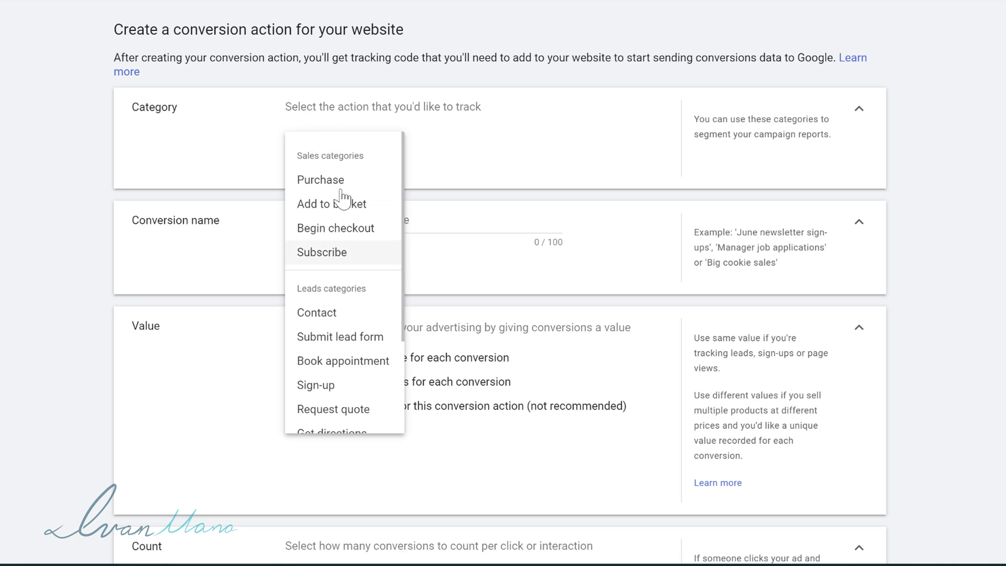
scroll(338, 220, down, 4)
scroll(330, 377, up, 4)
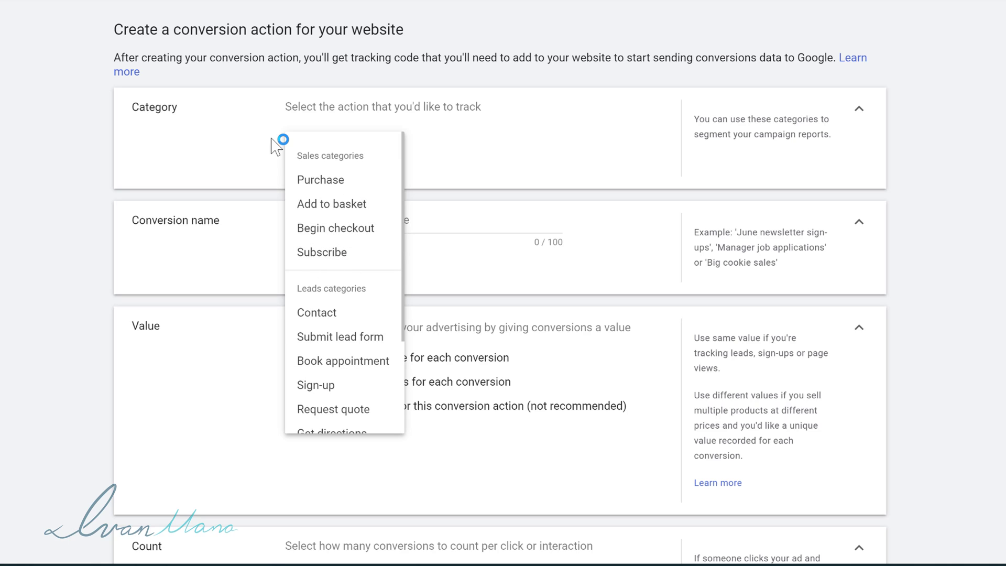
click(229, 118)
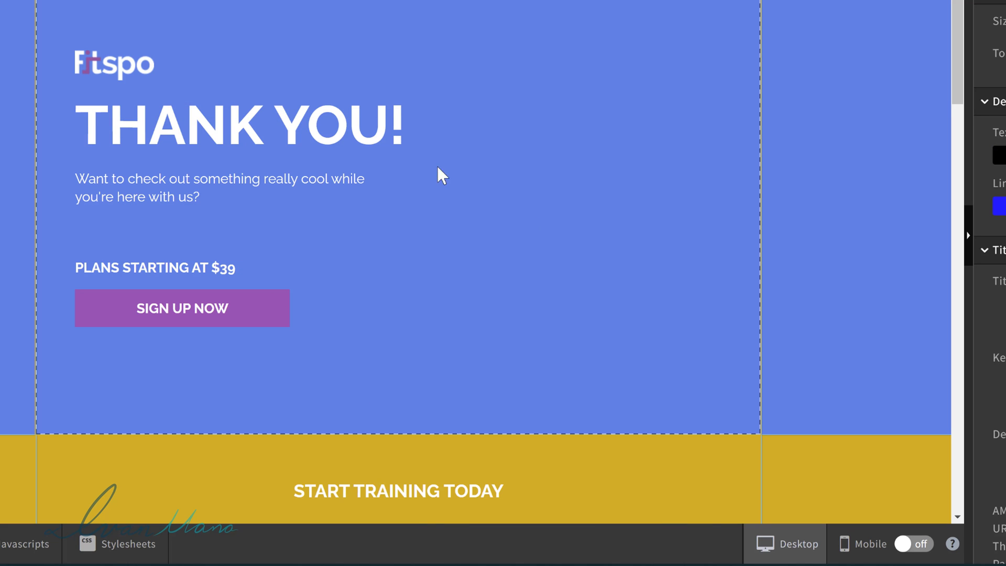
scroll(326, 254, down, 4)
scroll(155, 205, up, 4)
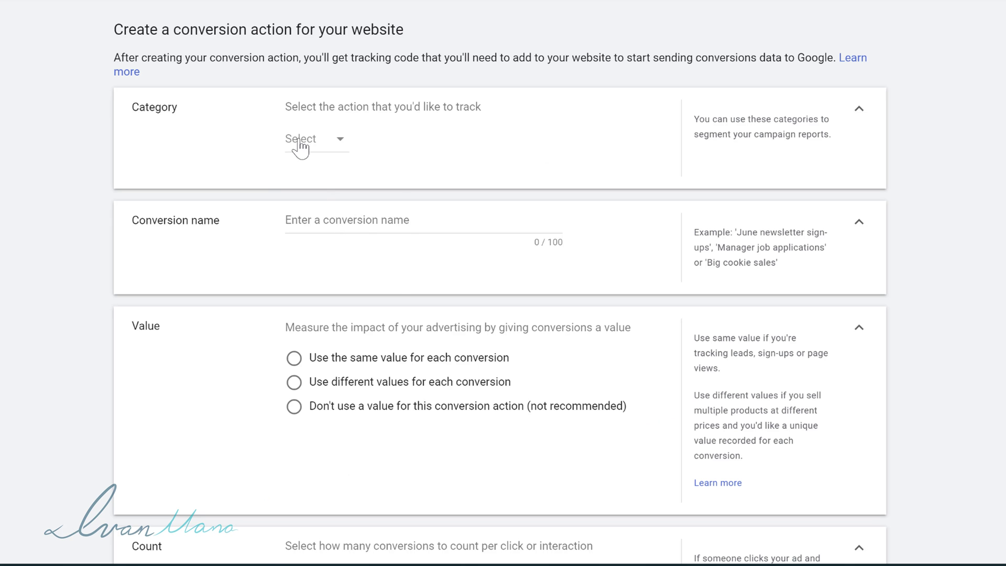
click(298, 137)
scroll(315, 314, down, 2)
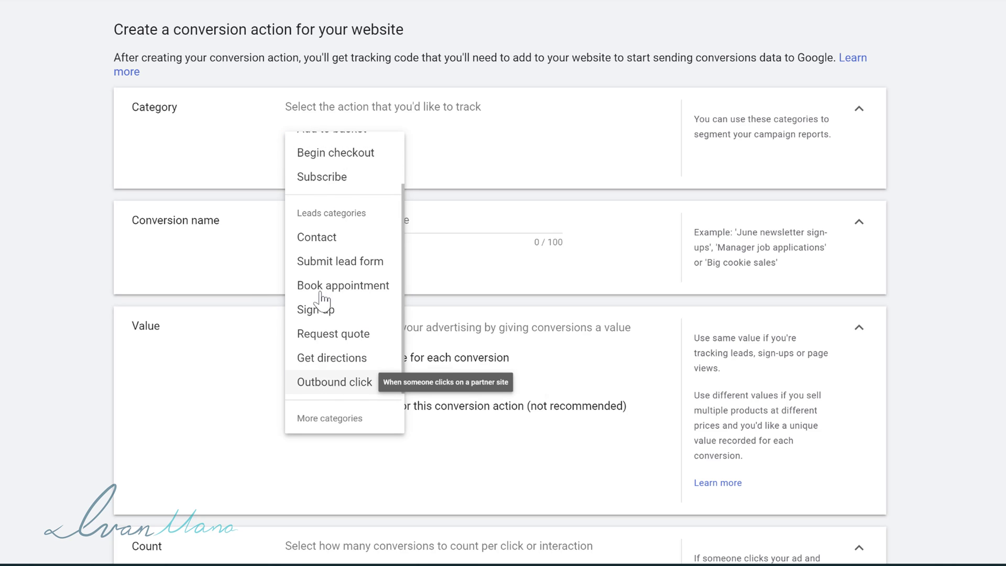
- Set the category to Sign-up and rename the conversion action 'Sign - up - booth'
click(343, 308)
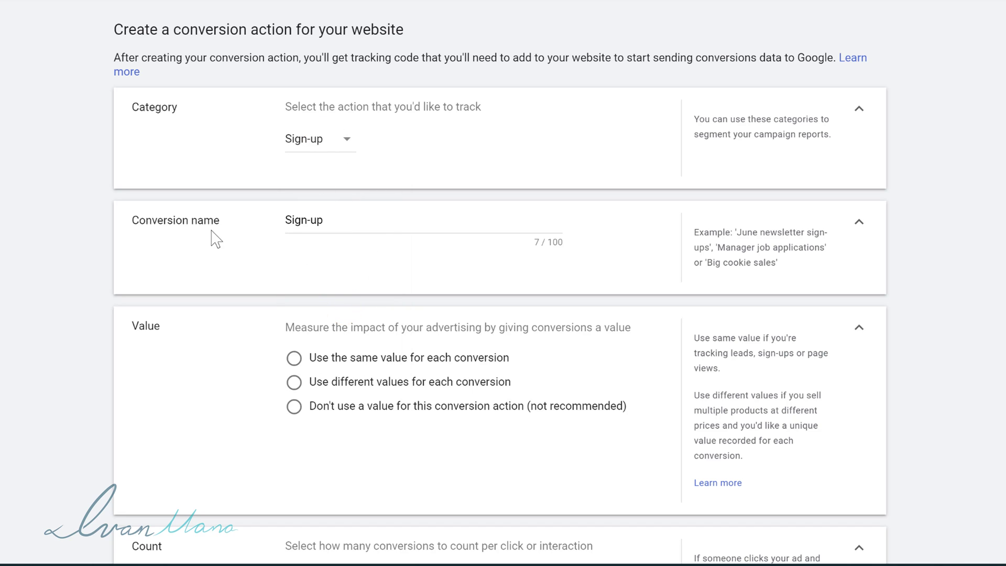
drag(223, 220, 101, 225)
click(49, 227)
drag(348, 224, 252, 224)
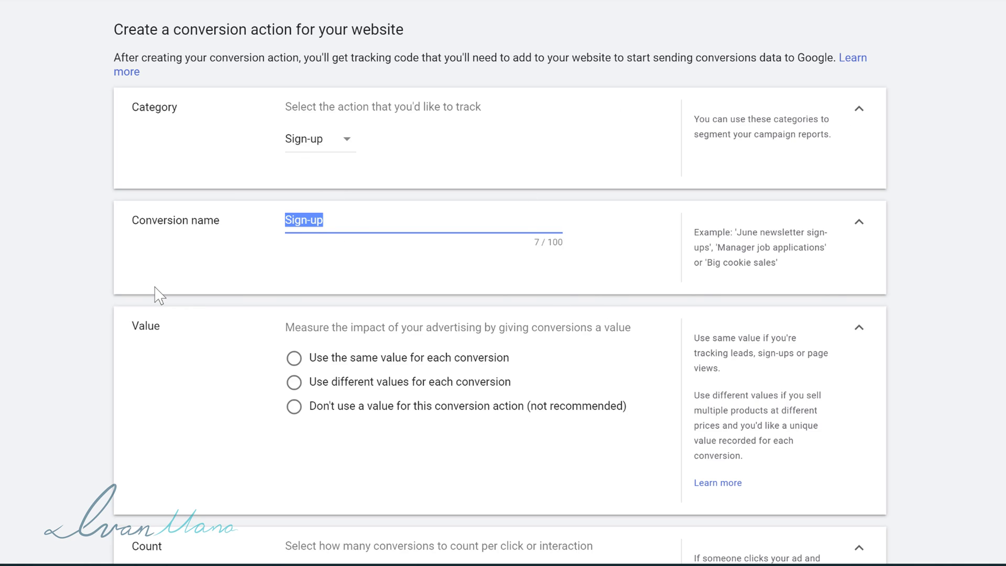
text(Si)
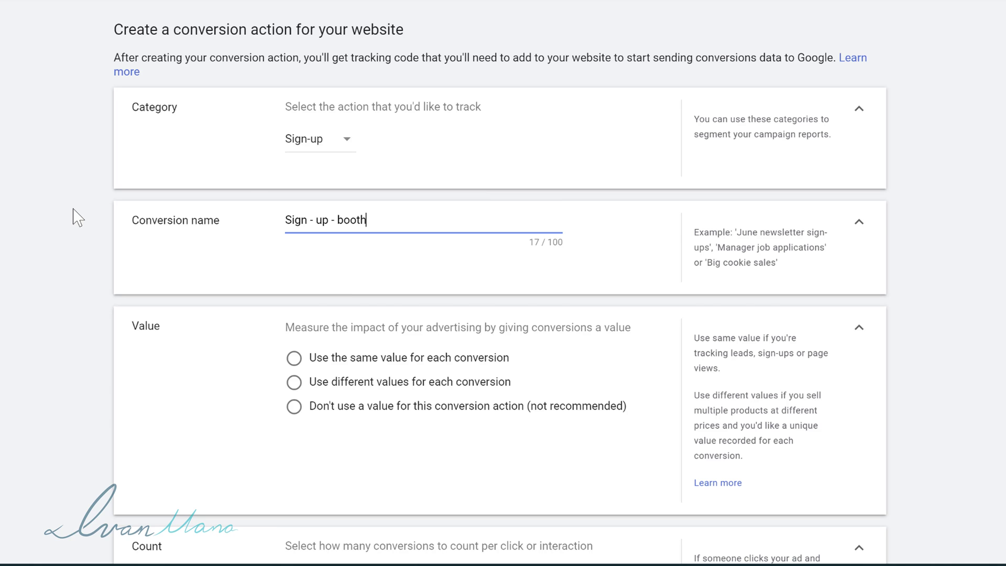
scroll(337, 206, down, 5)
scroll(130, 199, up, 3)
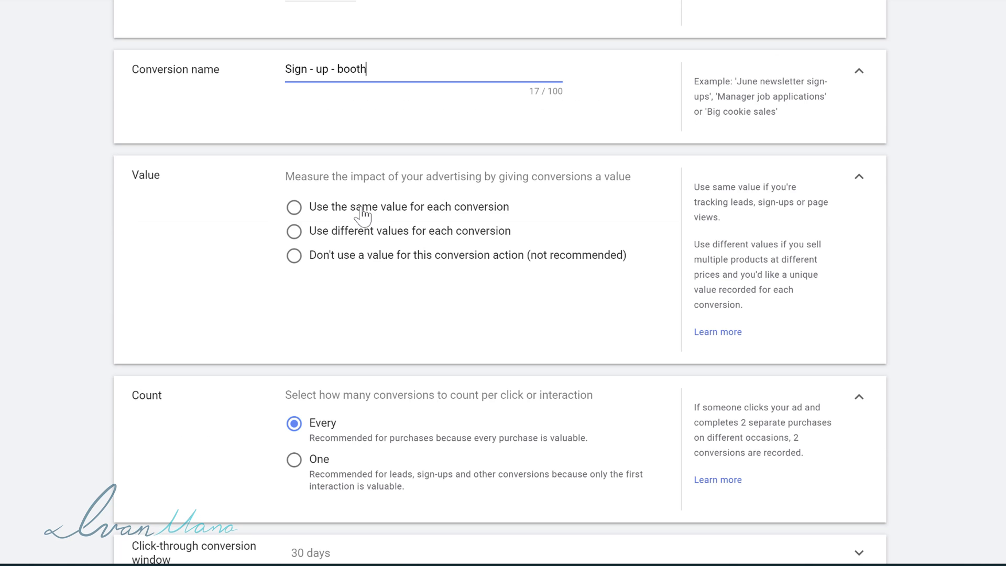
- Try the same-value option for every conversion, keeping Canadian Dollar as the currency
click(322, 205)
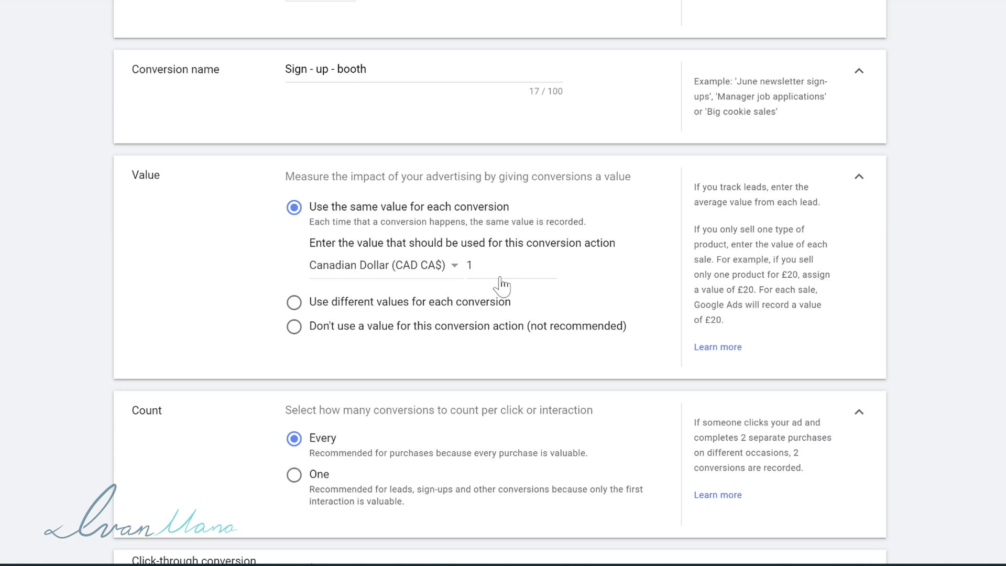
click(424, 268)
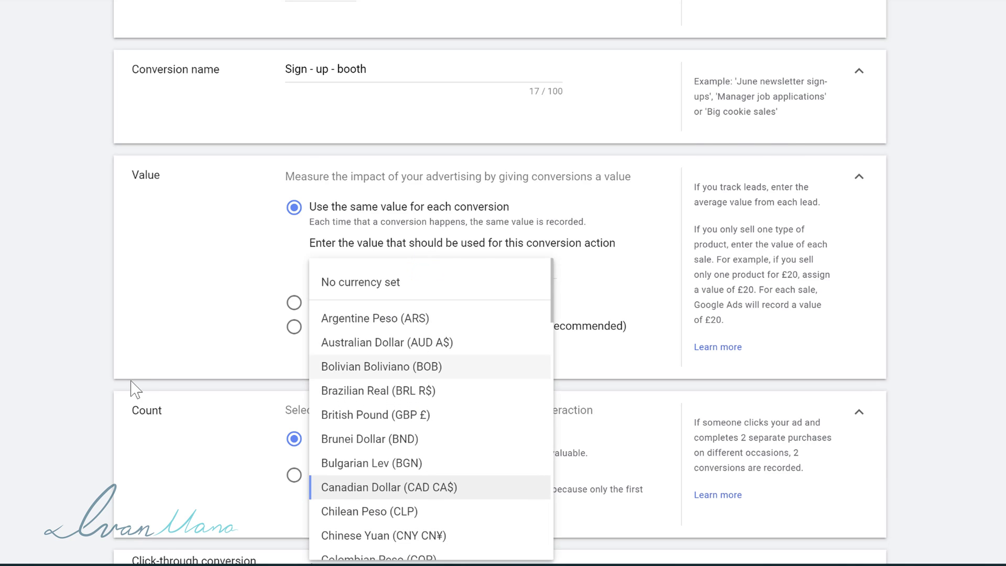
scroll(135, 386, down, 3)
scroll(387, 292, down, 2)
scroll(398, 236, down, 2)
click(77, 204)
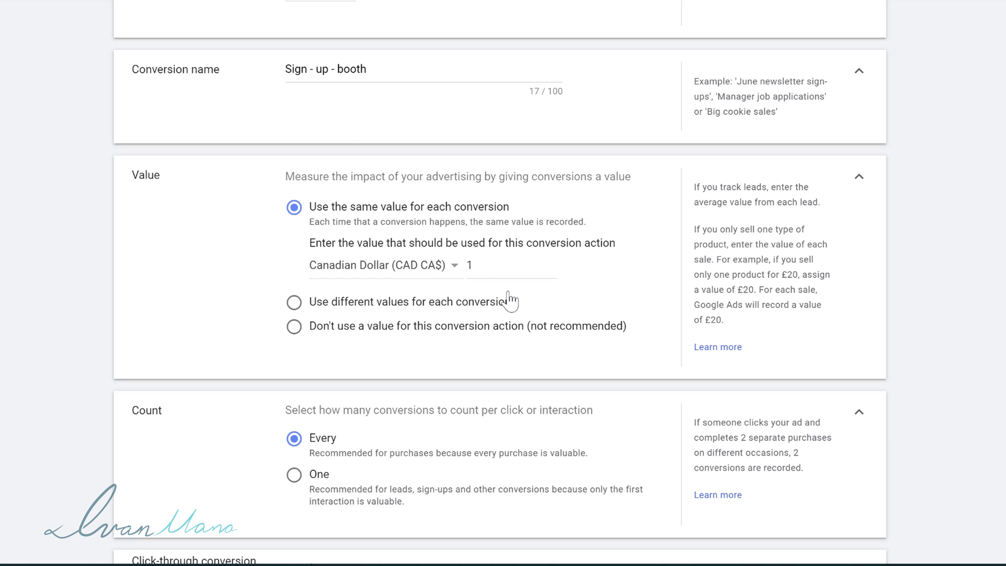
- Try different values with default 1, then choose 'Don't use a value for this conversion action'
click(371, 303)
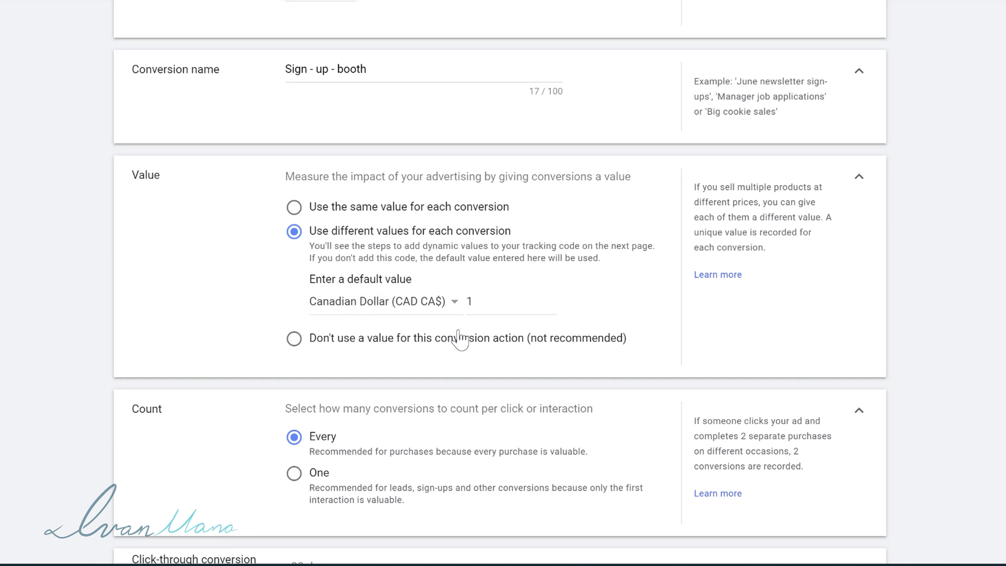
click(474, 309)
double_click(470, 303)
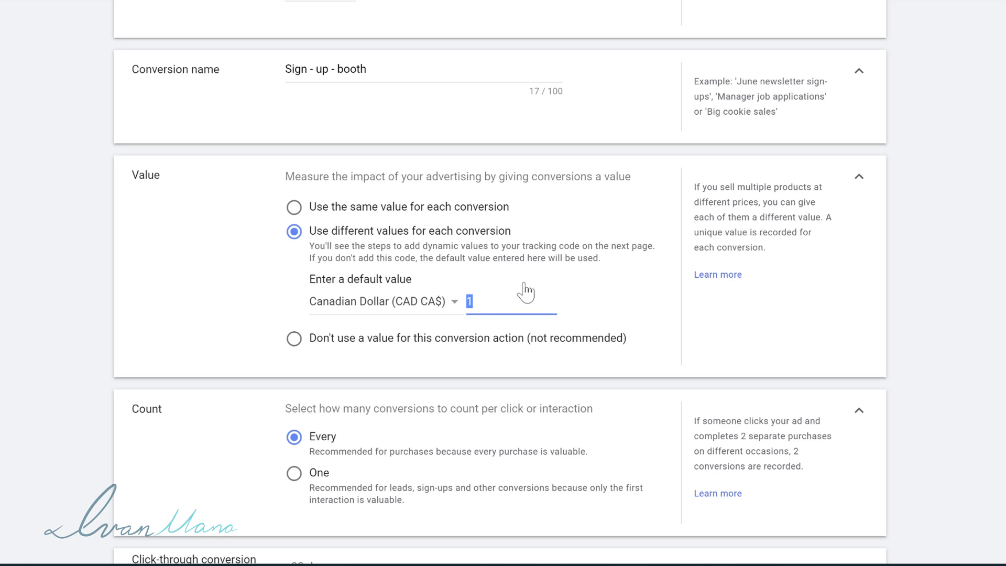
click(368, 339)
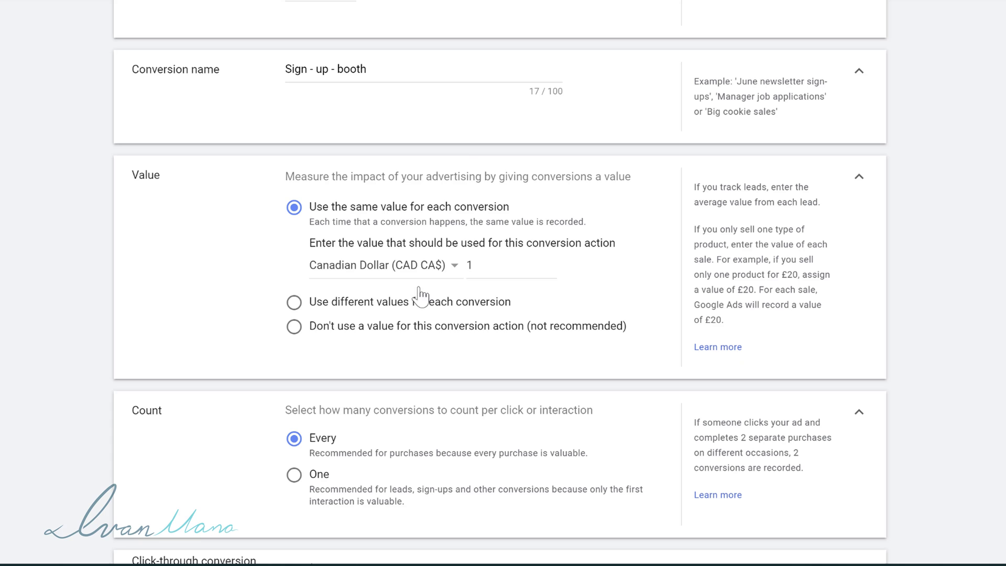
click(350, 326)
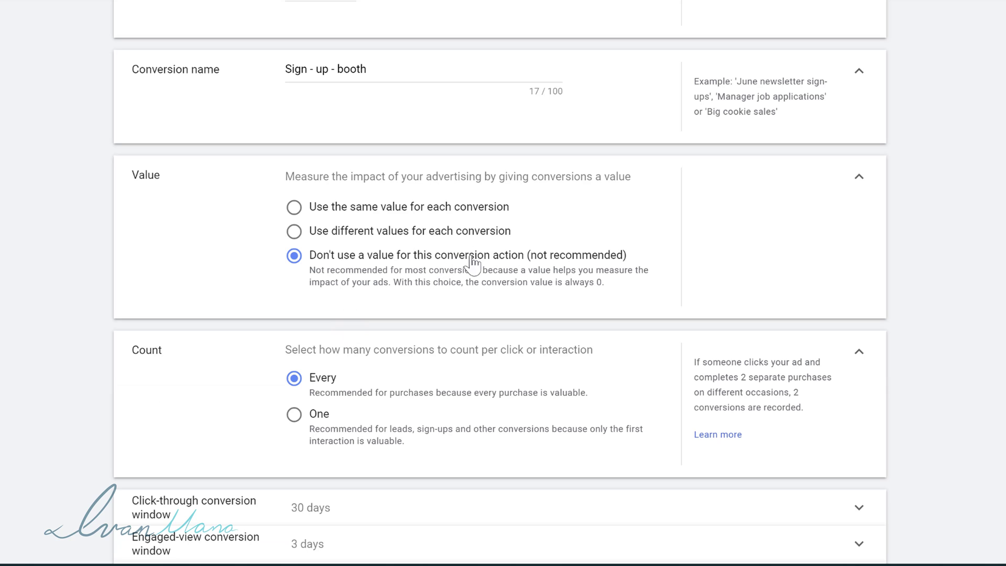
scroll(164, 212, down, 3)
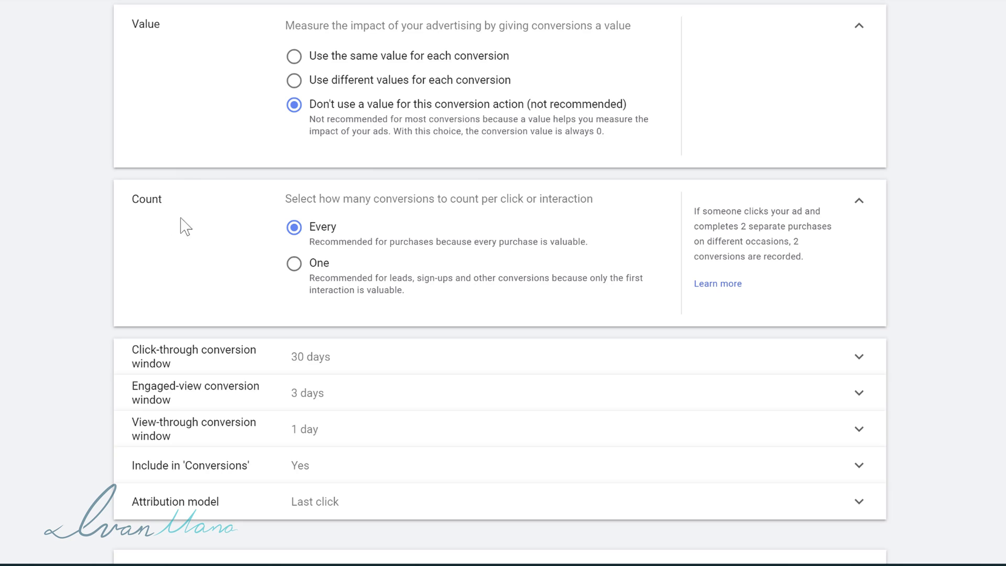
click(321, 262)
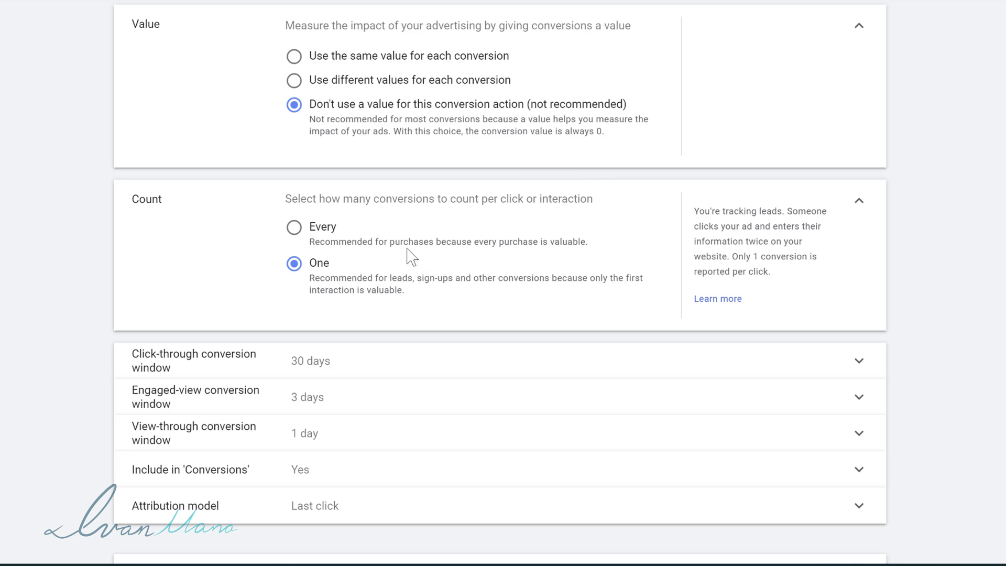
click(325, 232)
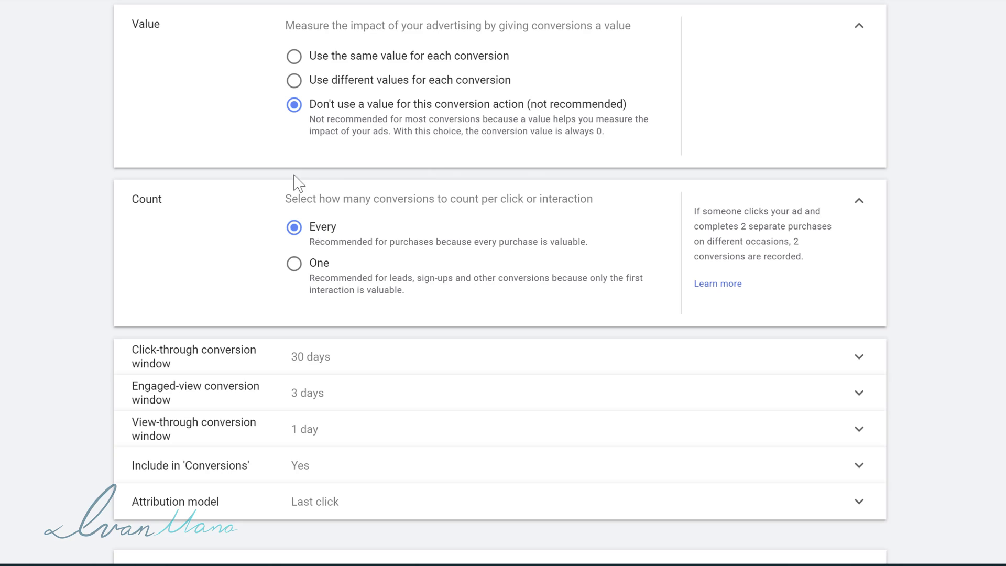
click(295, 264)
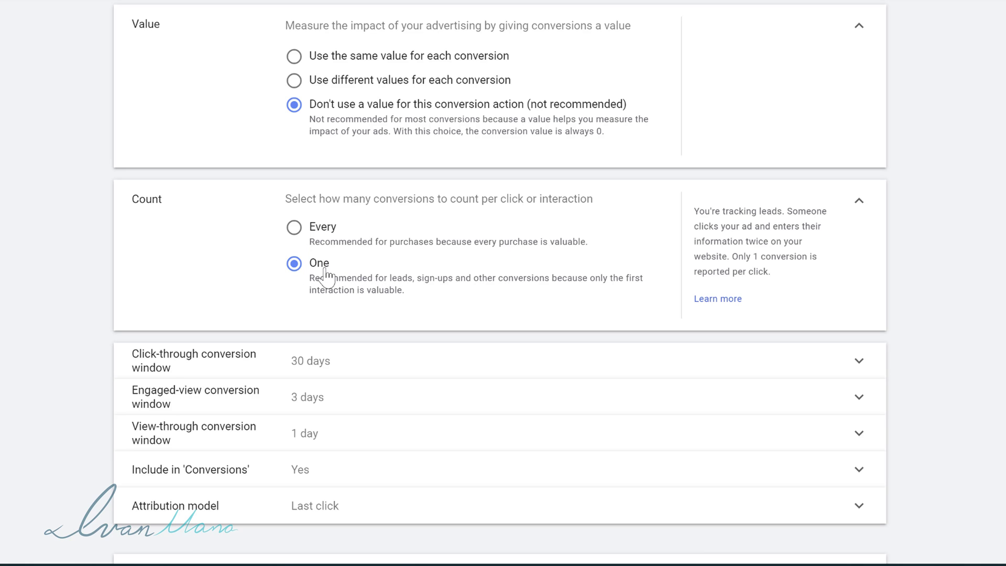
click(307, 229)
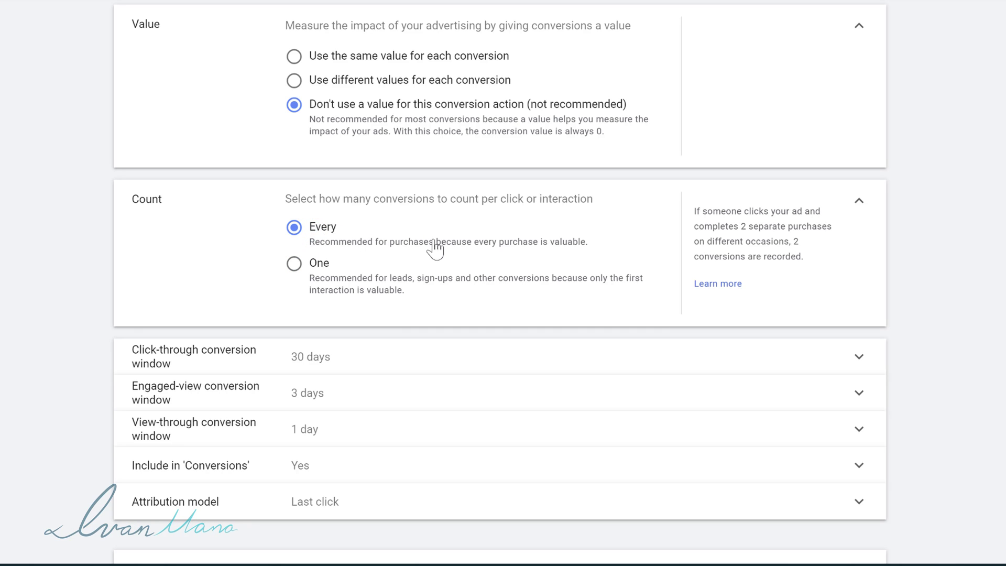
scroll(218, 220, down, 3)
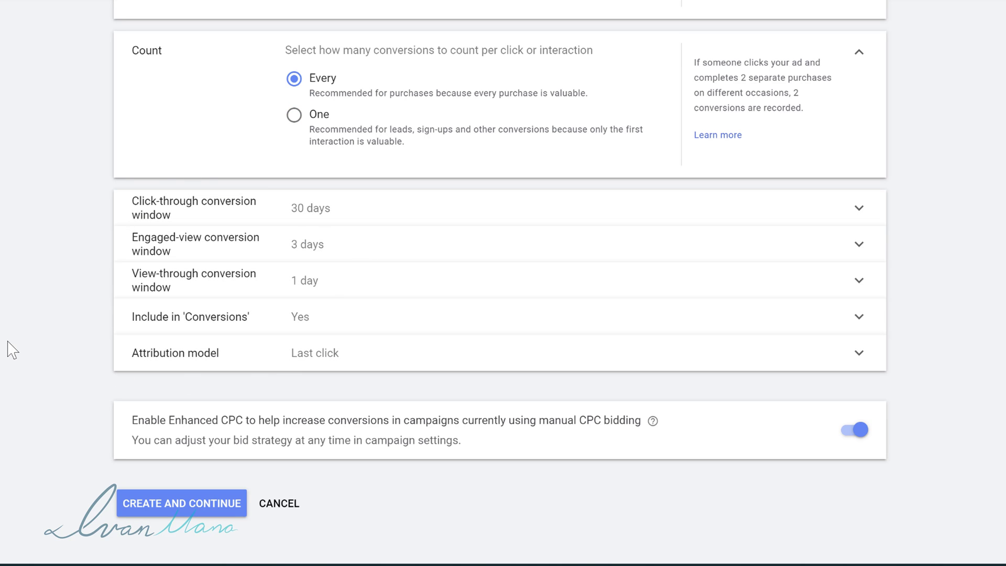
- Expand the click-through conversion window and set it to 90 days
click(216, 220)
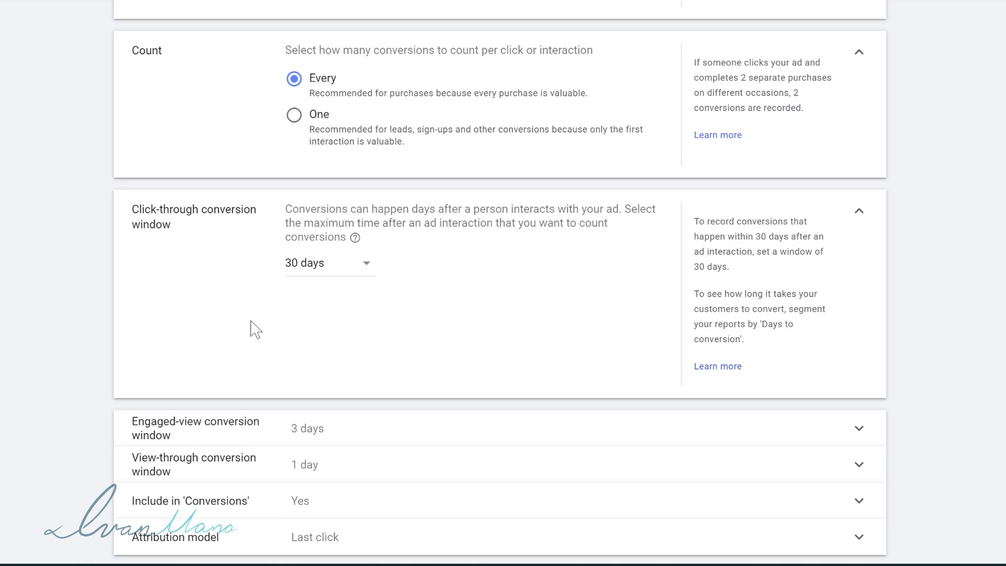
click(326, 262)
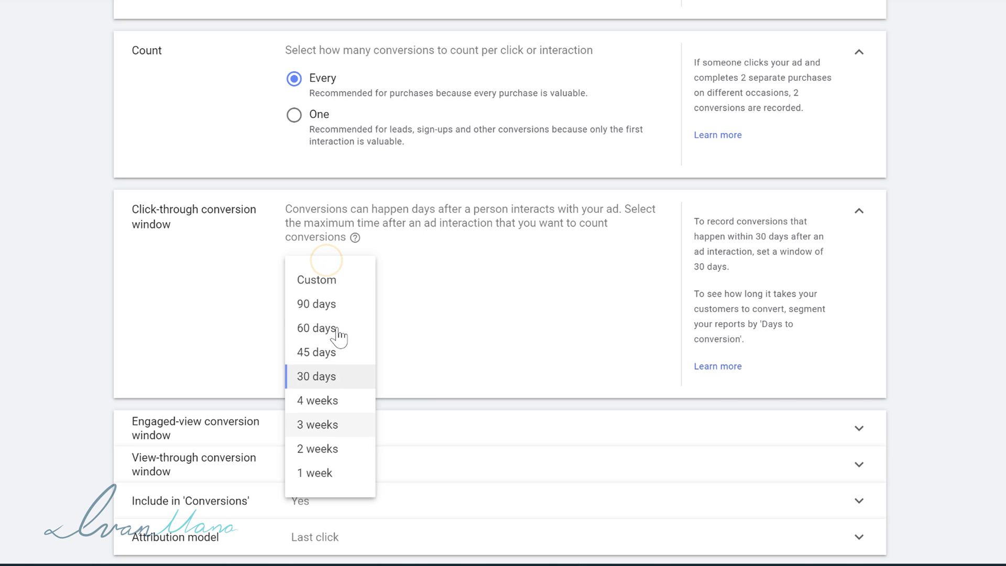
click(336, 311)
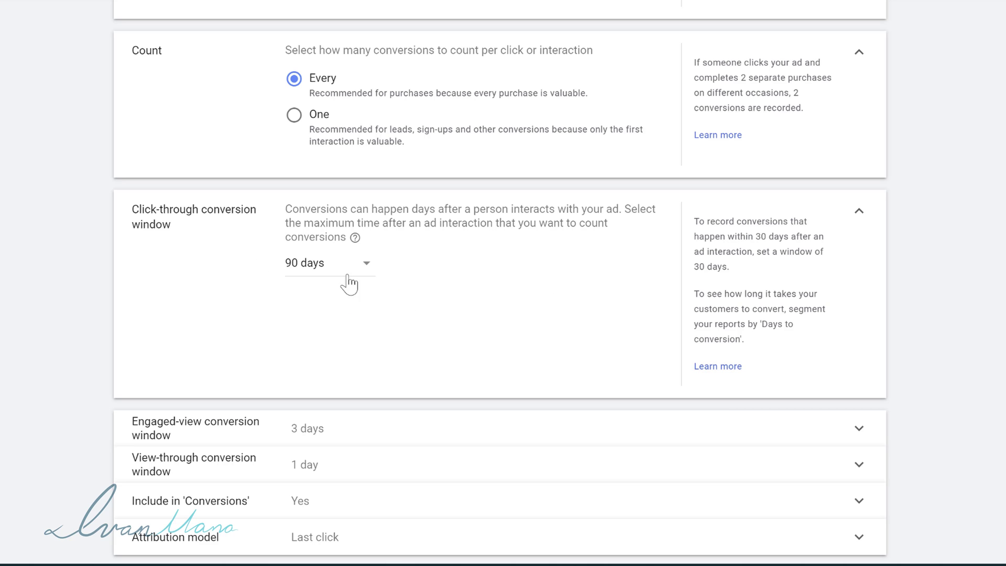
click(337, 264)
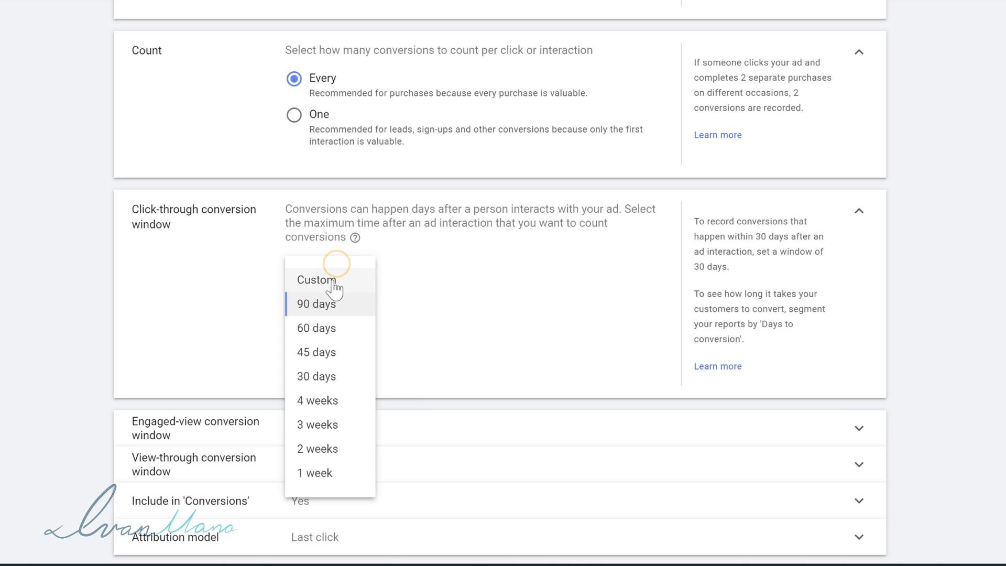
click(335, 276)
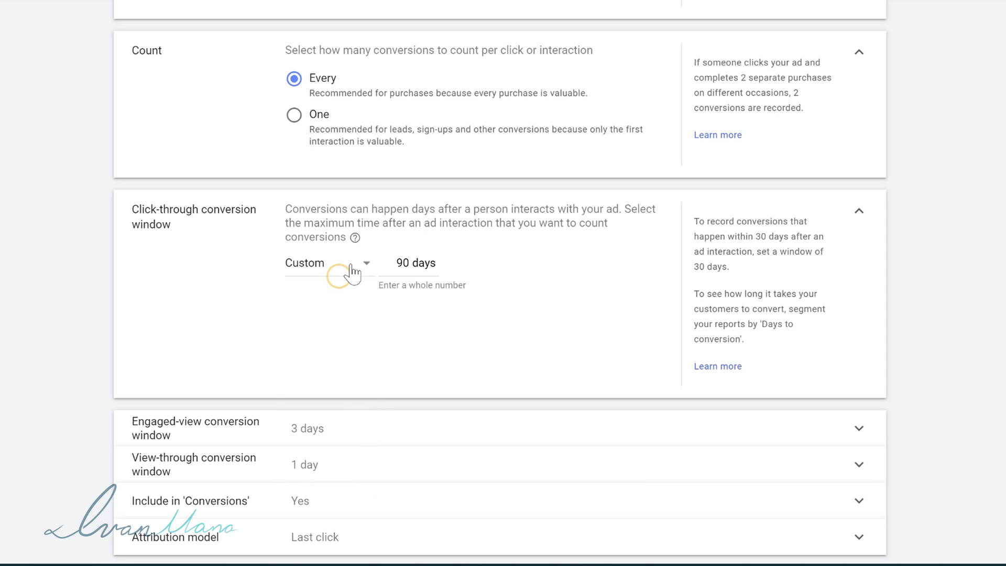
click(319, 271)
click(314, 301)
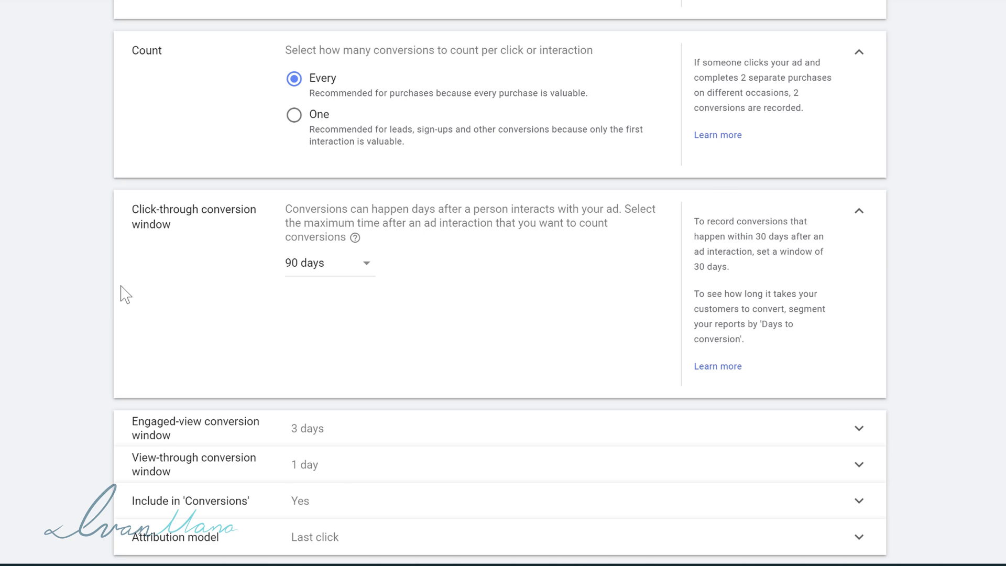
- Expand the engaged-view conversion window and leave it at 3 days
scroll(11, 329, down, 3)
click(208, 286)
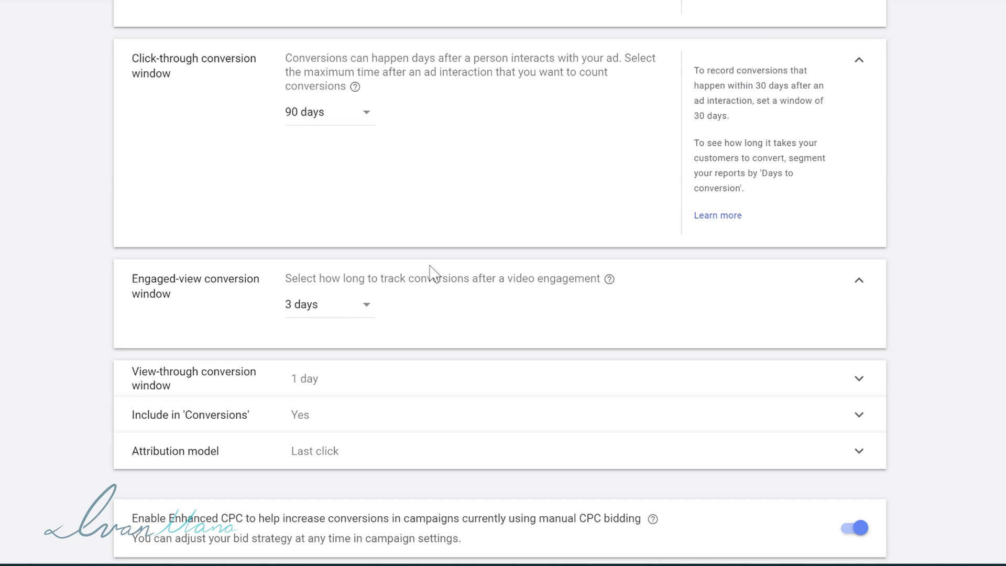
click(413, 316)
click(336, 304)
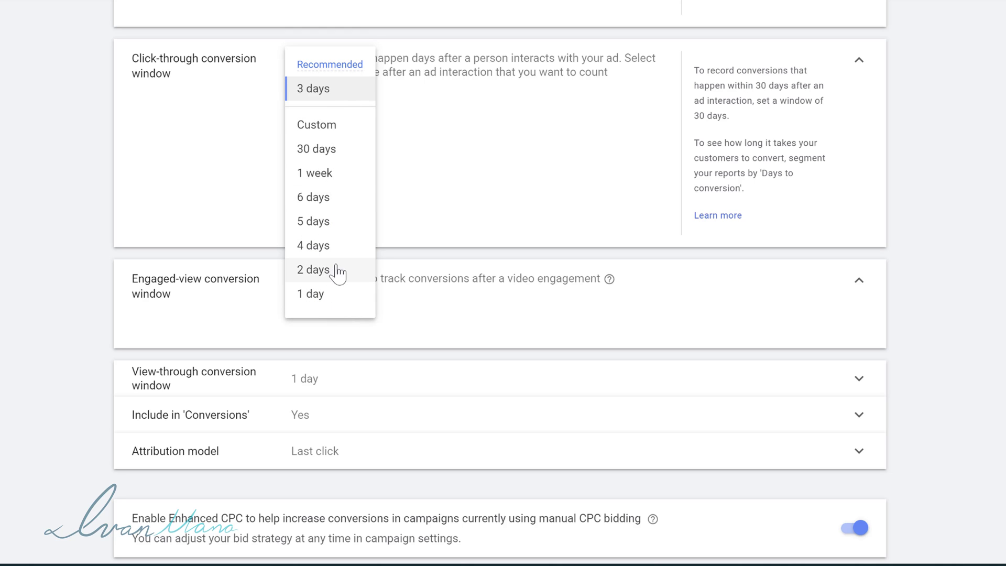
click(147, 197)
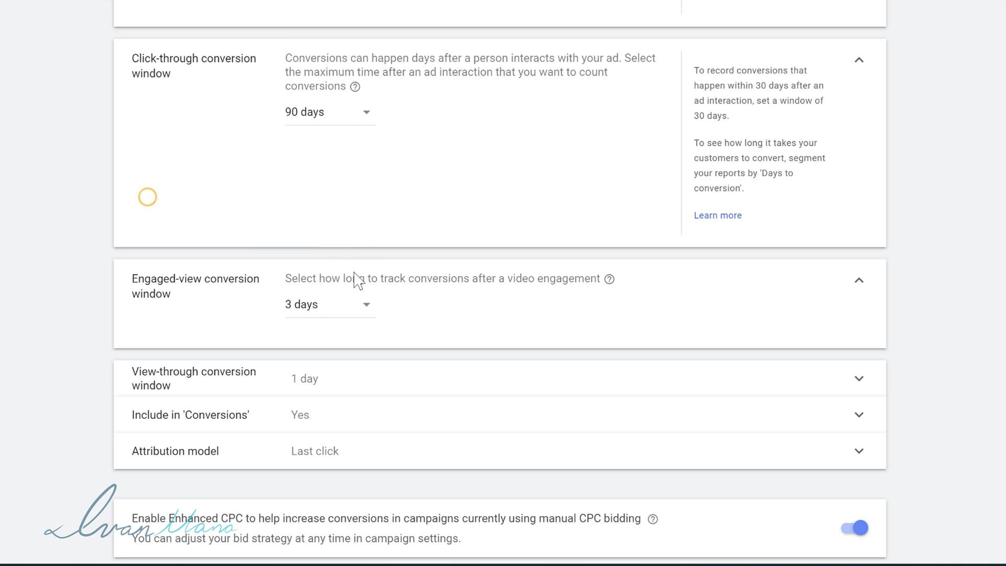
click(390, 311)
- Expand the view-through conversion window and change it from 1 day to 3 days
scroll(281, 303, down, 2)
click(280, 286)
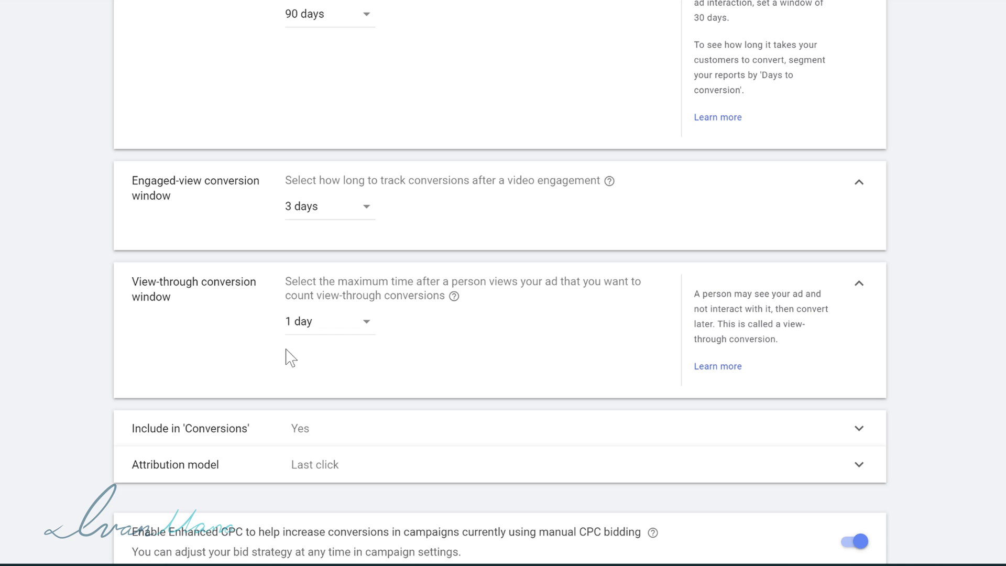
click(334, 328)
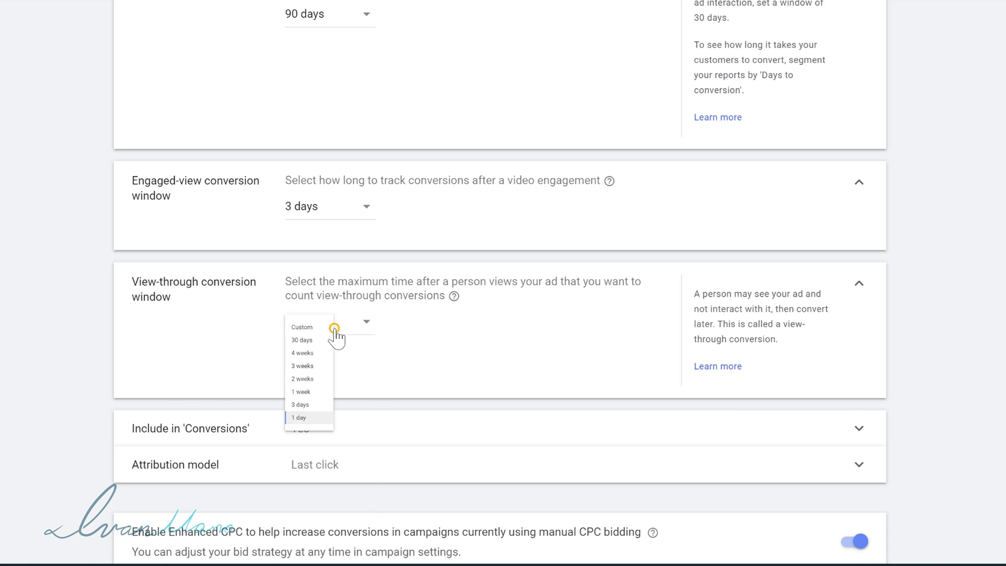
click(333, 359)
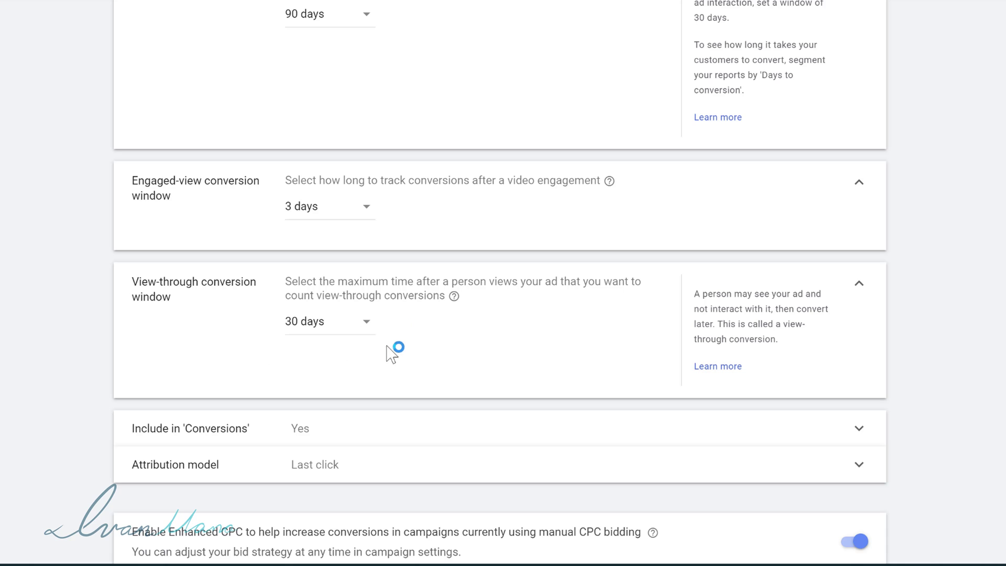
click(326, 323)
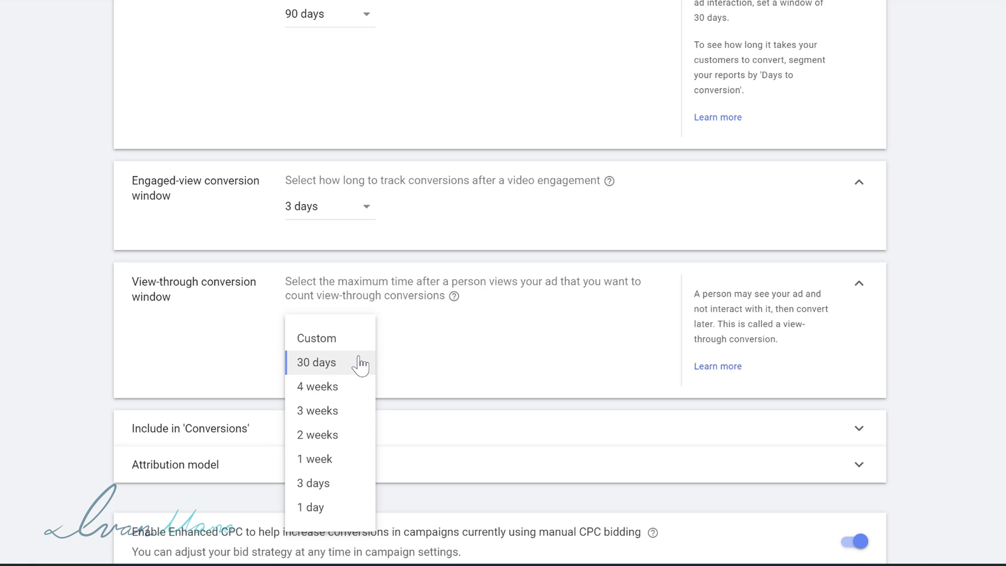
click(341, 483)
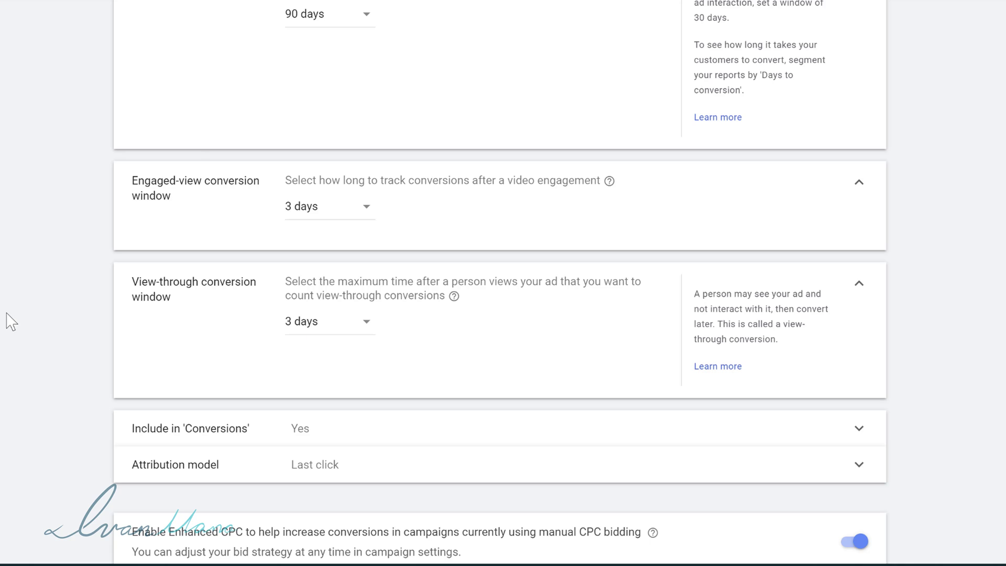
- Expand Include in 'Conversions' and keep its checkbox ticked
scroll(4, 321, down, 2)
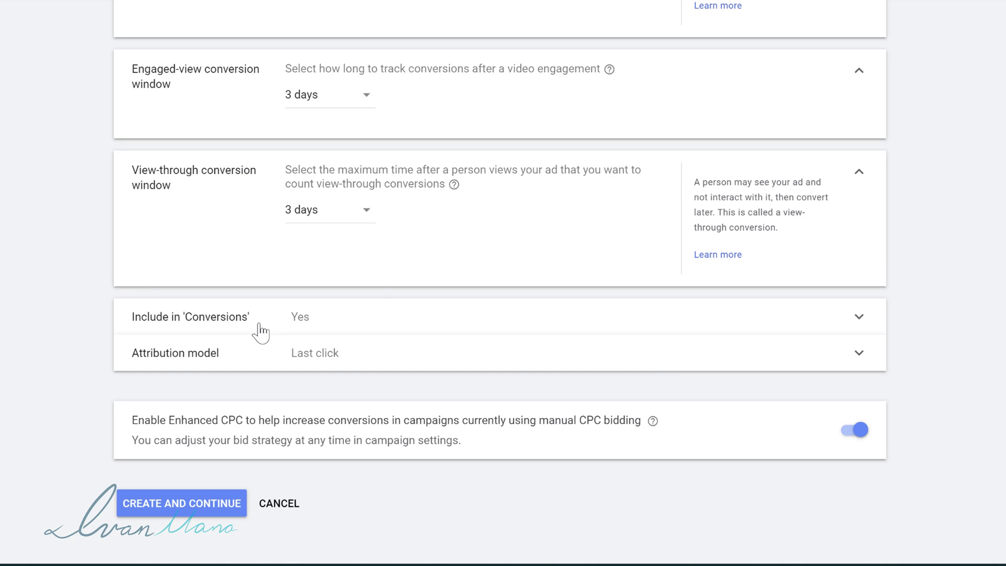
click(317, 322)
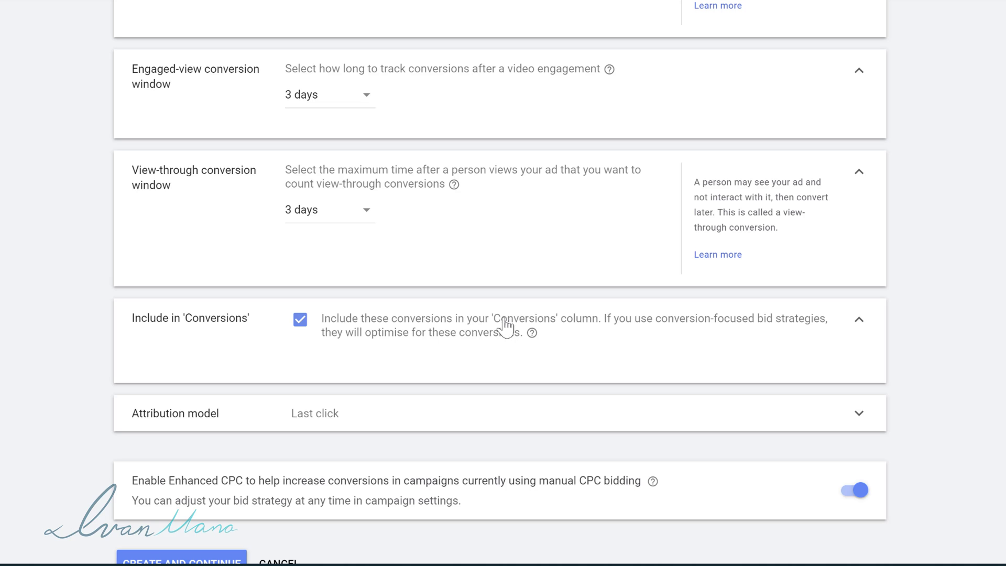
drag(499, 318, 592, 321)
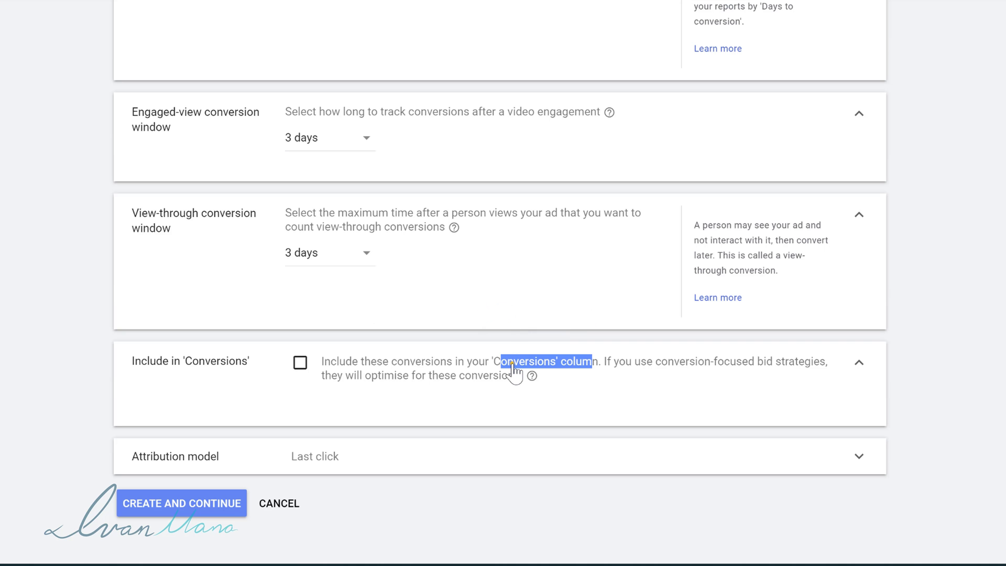
click(512, 369)
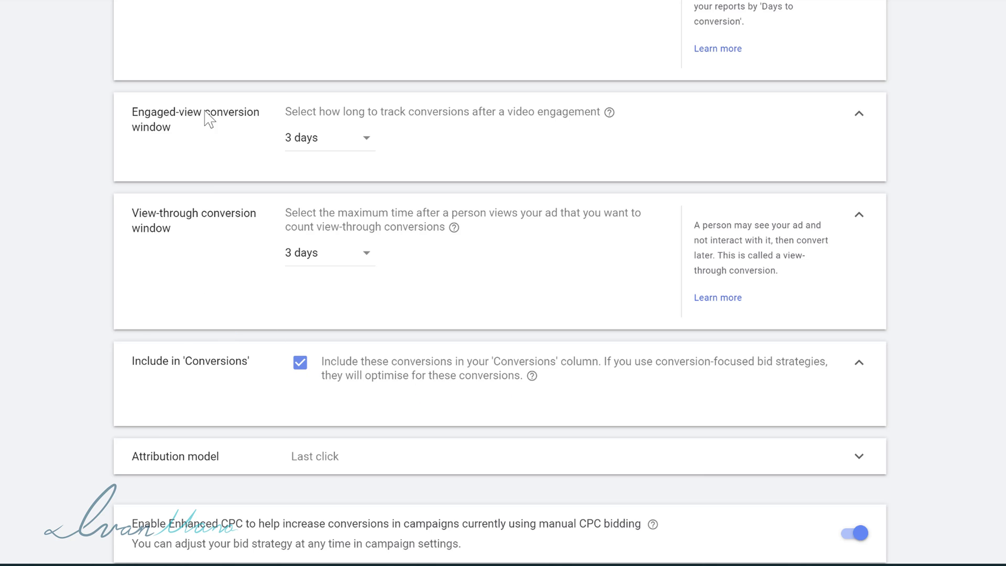
- Review the bid-strategy explanation and confirm the Conversions checkbox stays ticked
scroll(293, 328, up, 3)
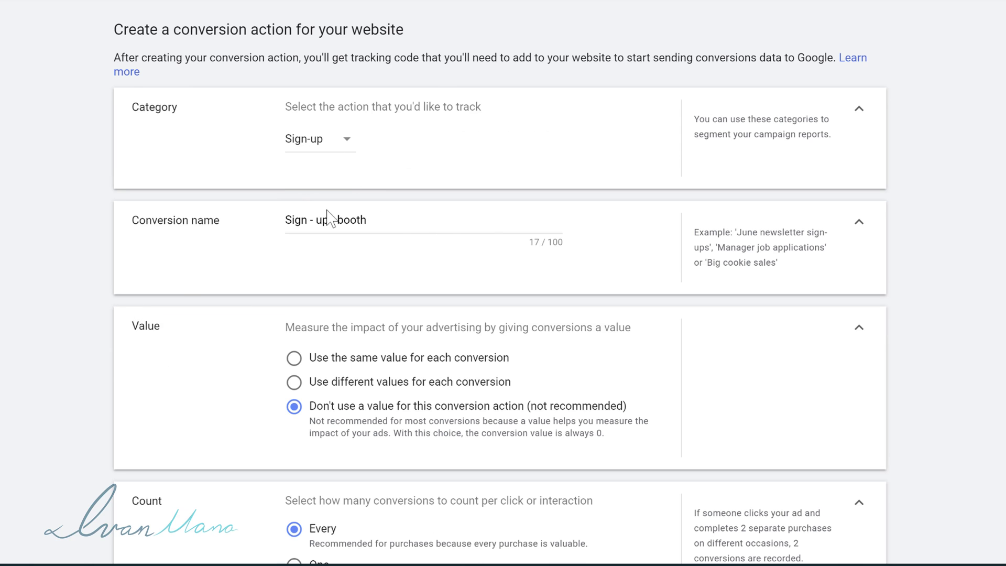
scroll(173, 292, down, 8)
scroll(166, 296, down, 5)
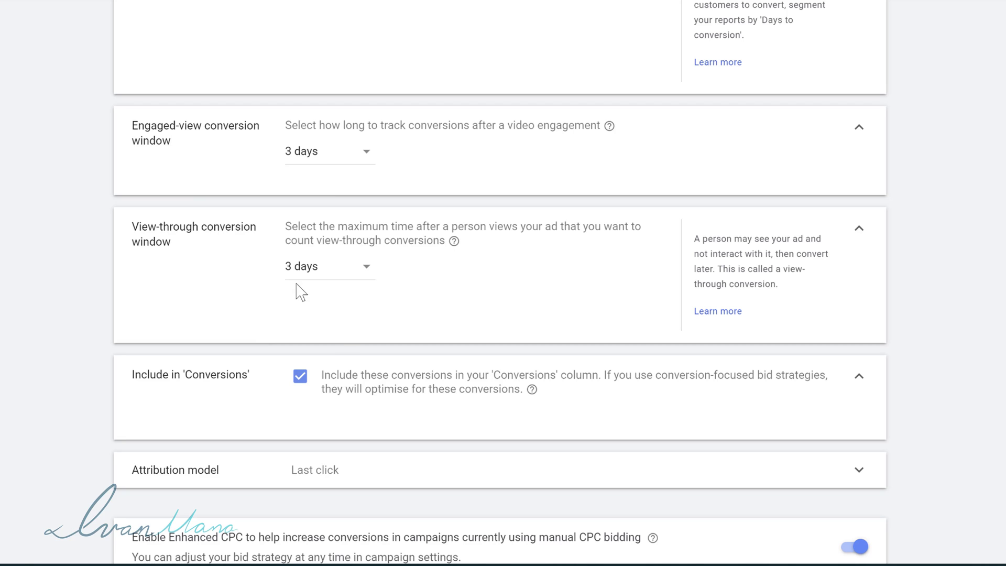
scroll(419, 400, down, 2)
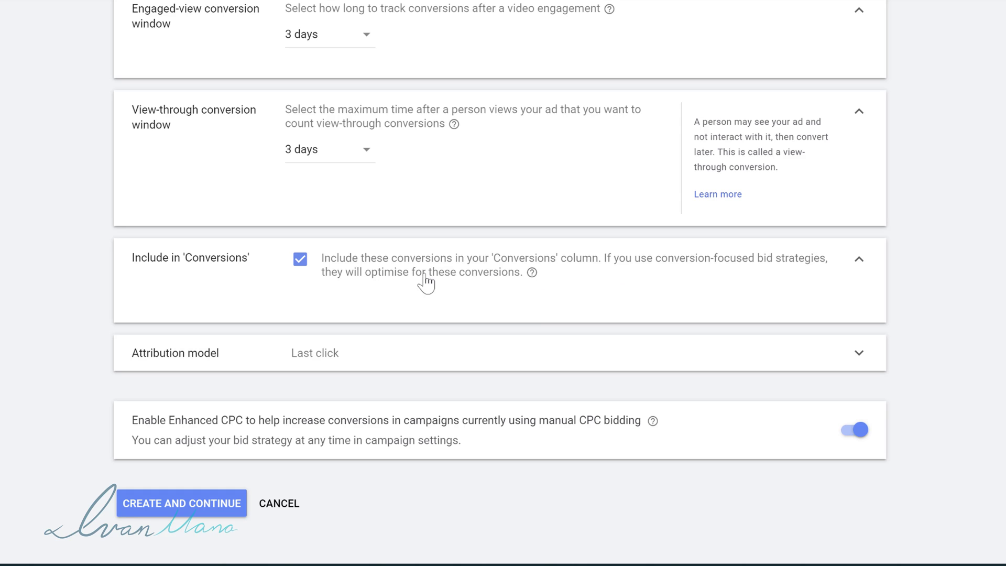
drag(357, 273, 435, 272)
scroll(425, 265, up, 2)
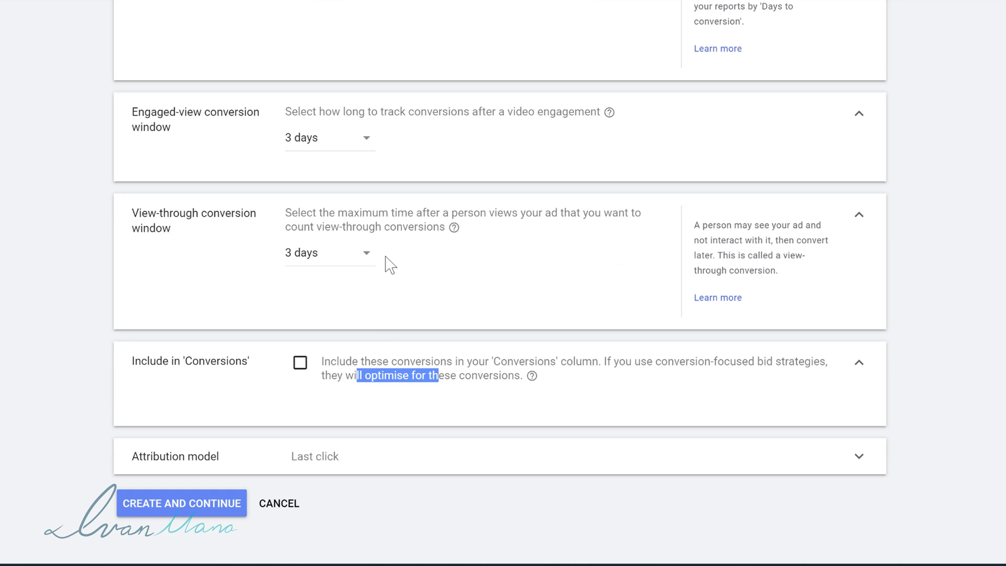
click(402, 362)
scroll(372, 335, down, 2)
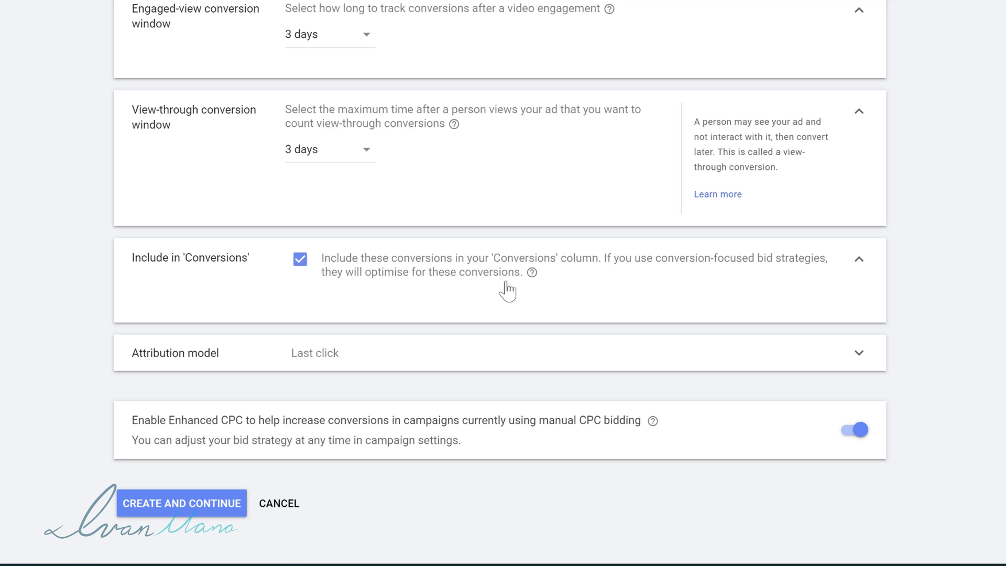
scroll(393, 281, up, 15)
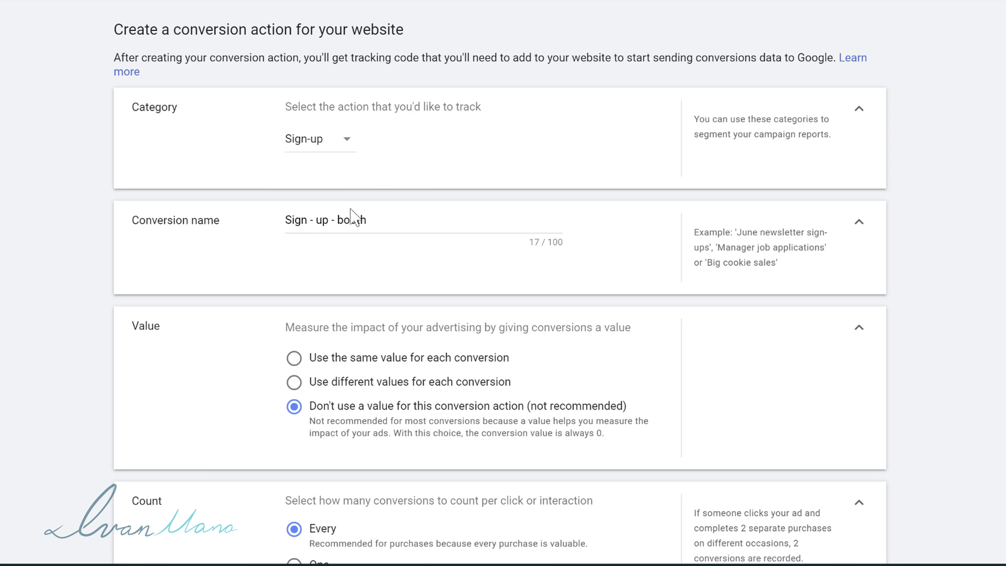
scroll(315, 327, down, 20)
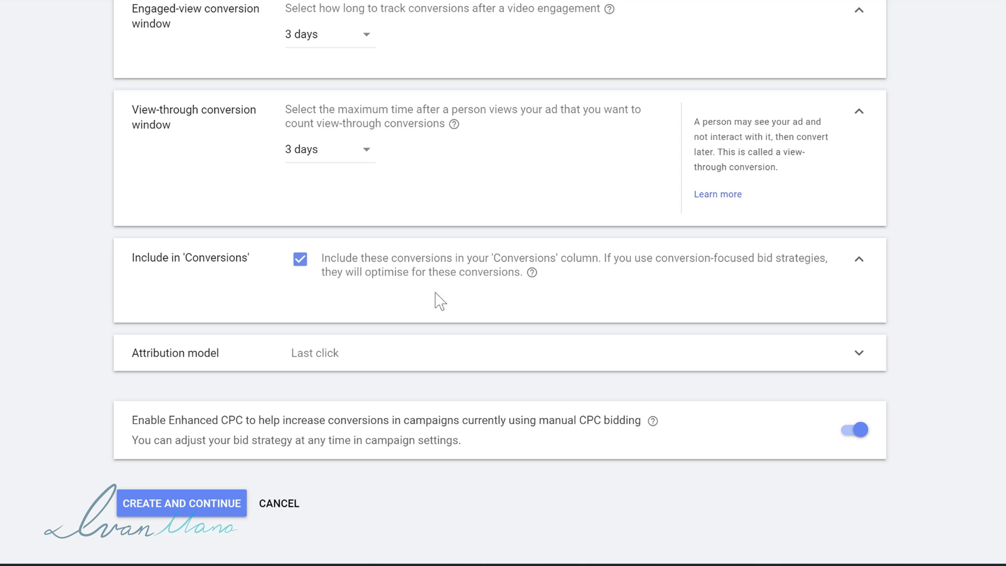
- Expand the Attribution model row to show Last click and its explanation
click(392, 352)
scroll(336, 367, down, 1)
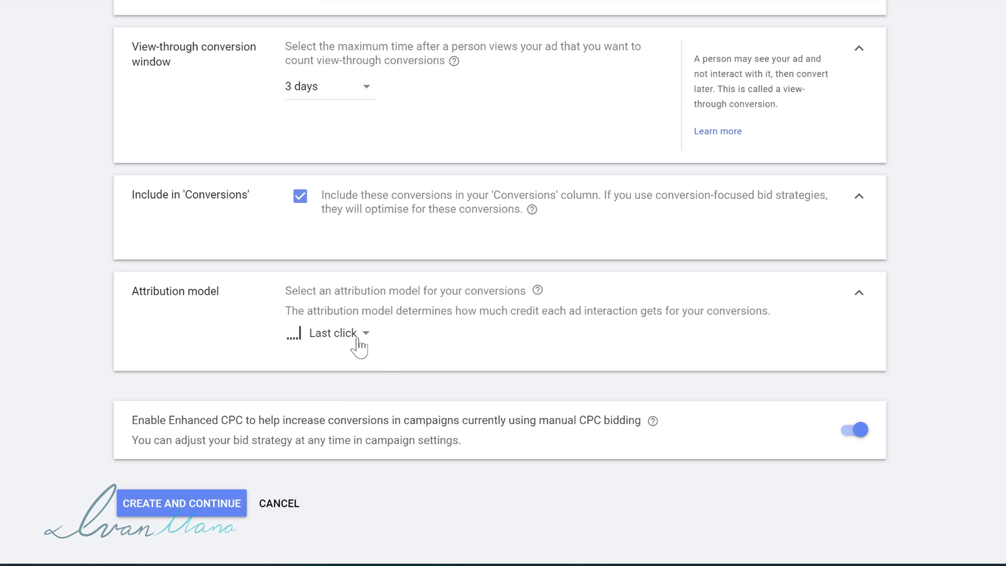
mouse_move(341, 346)
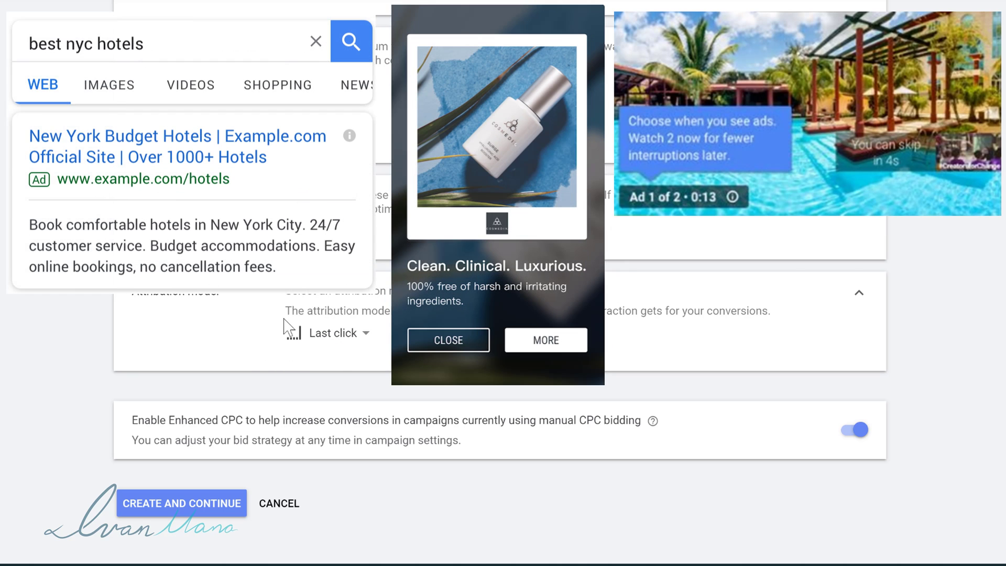
- Try attribution models Last click, First click and Linear
click(348, 330)
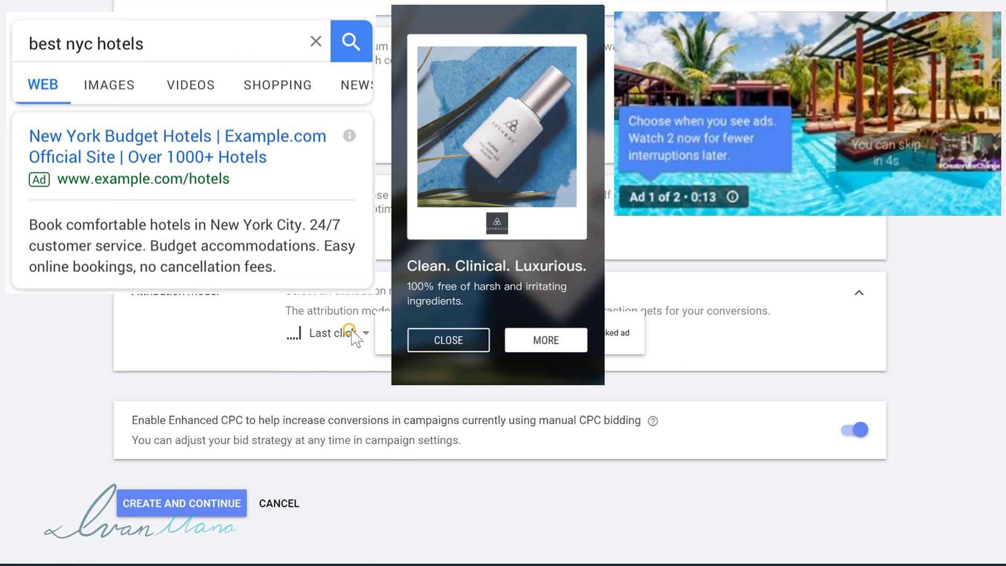
click(325, 370)
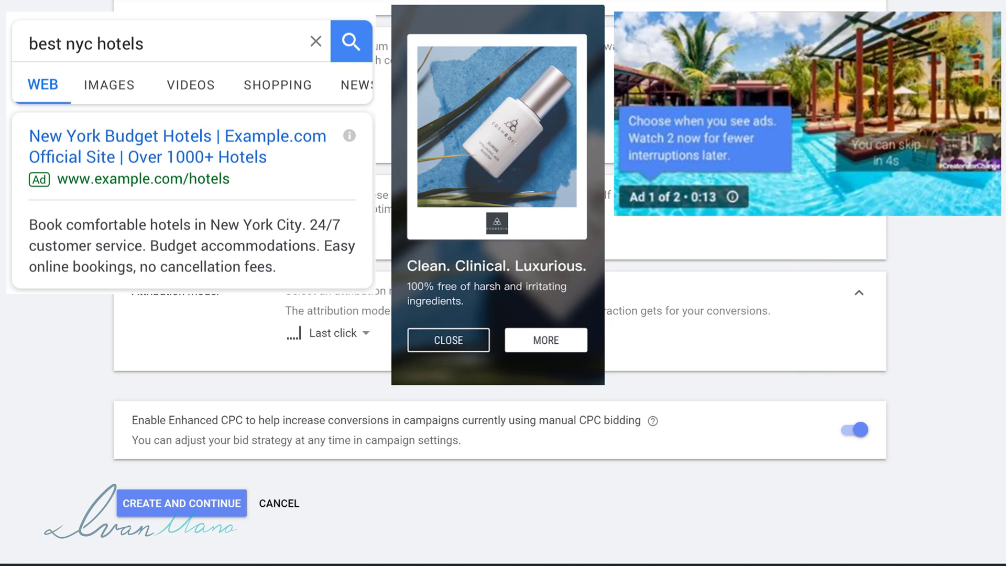
click(345, 336)
click(354, 394)
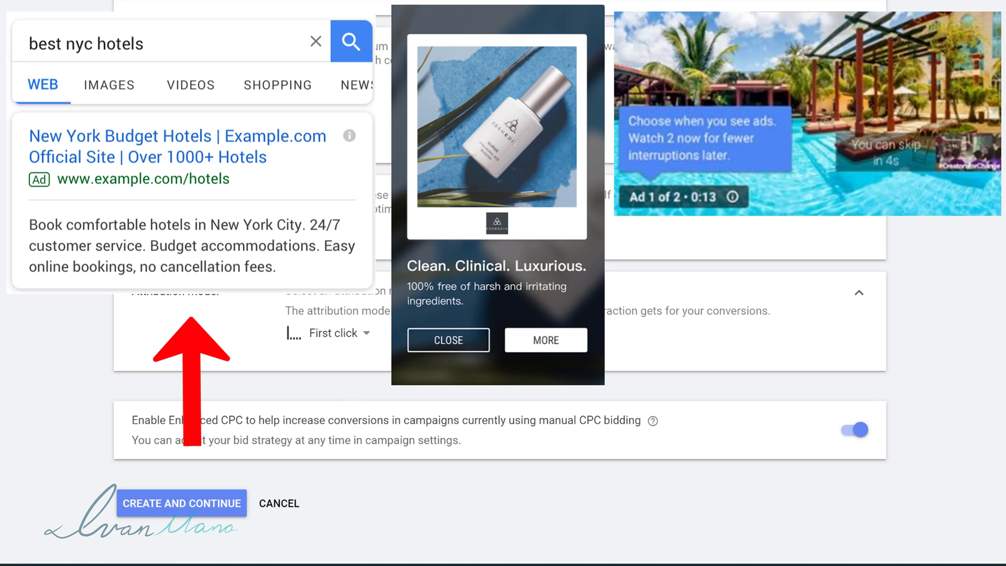
click(333, 334)
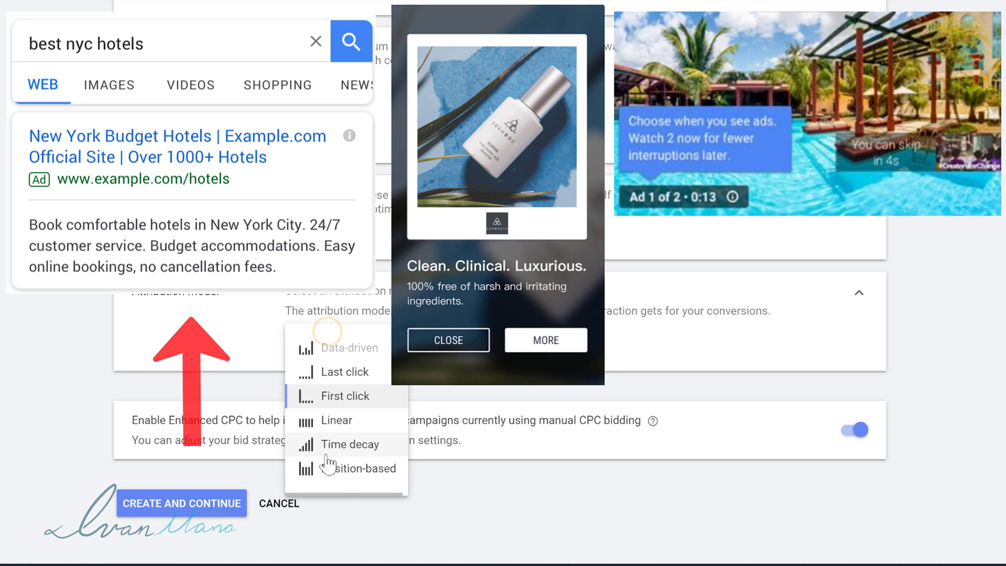
click(325, 419)
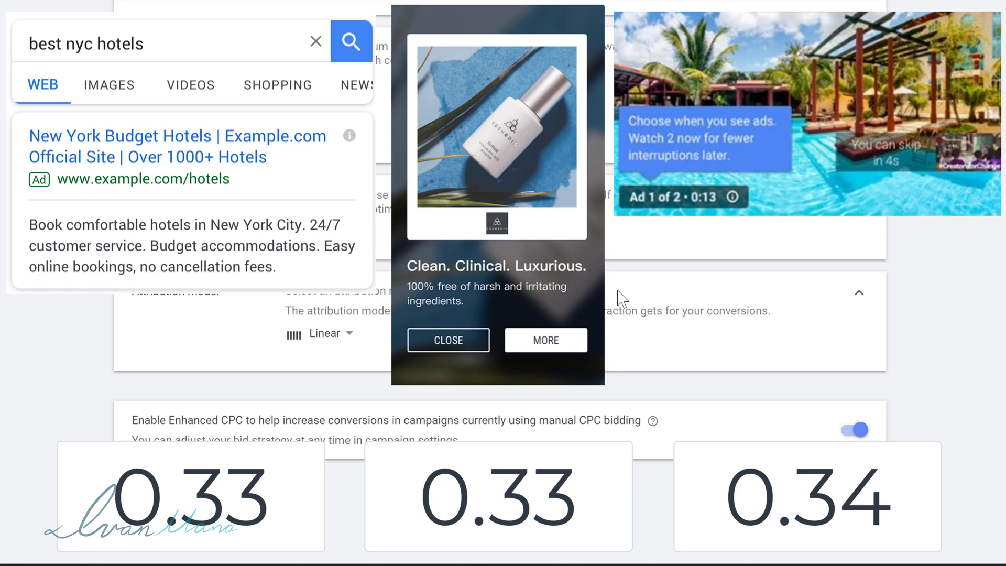
- Try Time decay, then Position-based, and reopen the attribution model list
click(331, 338)
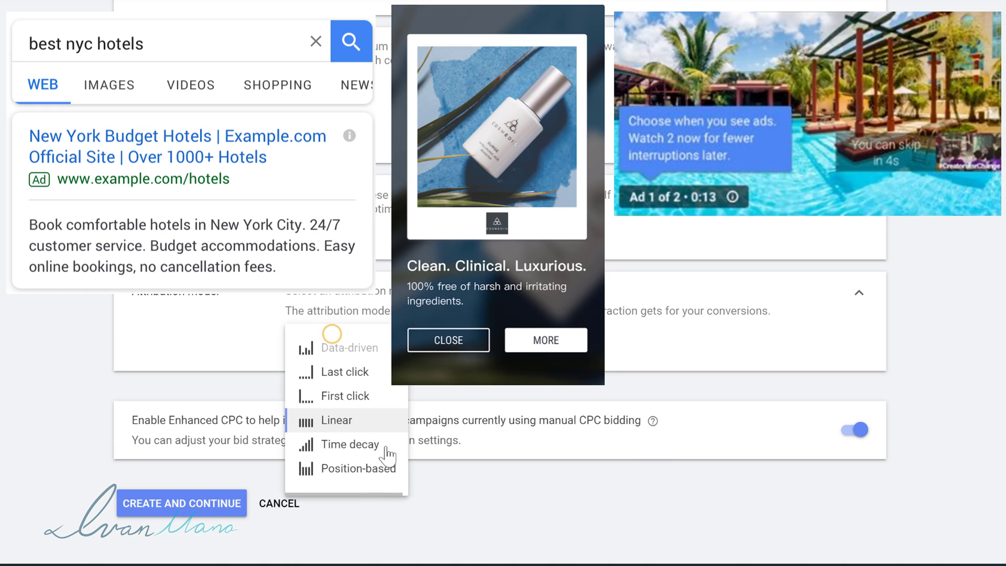
click(346, 444)
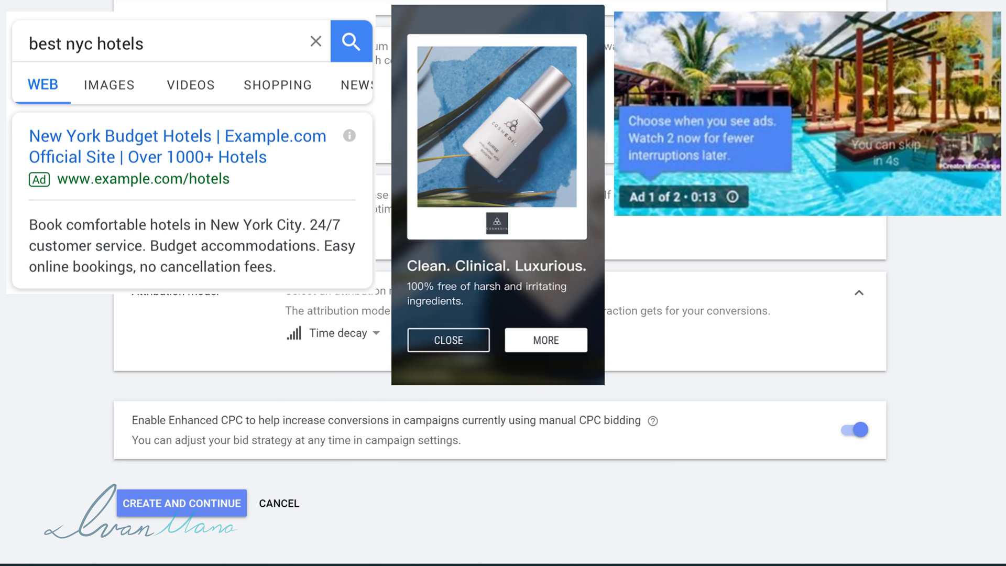
click(361, 335)
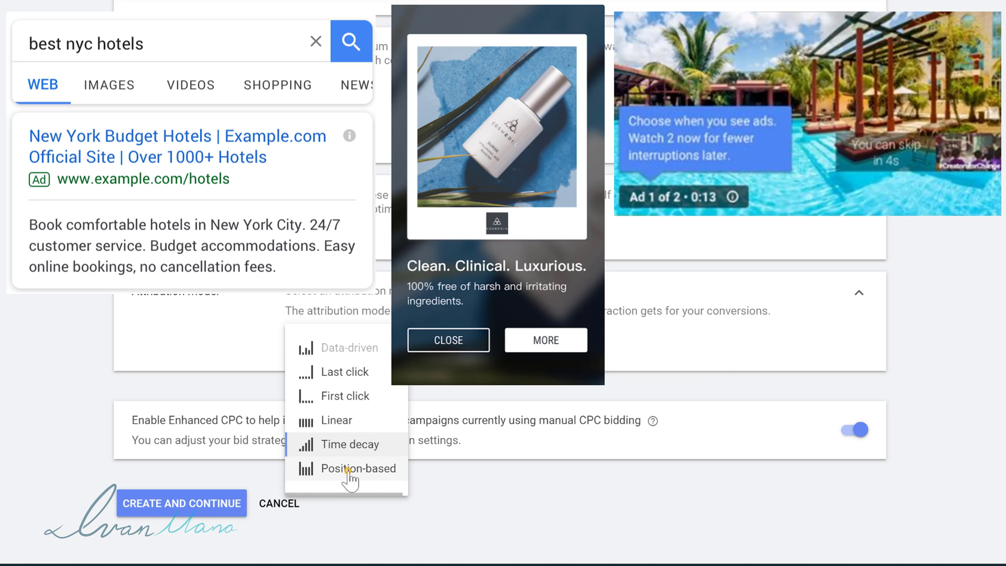
click(347, 469)
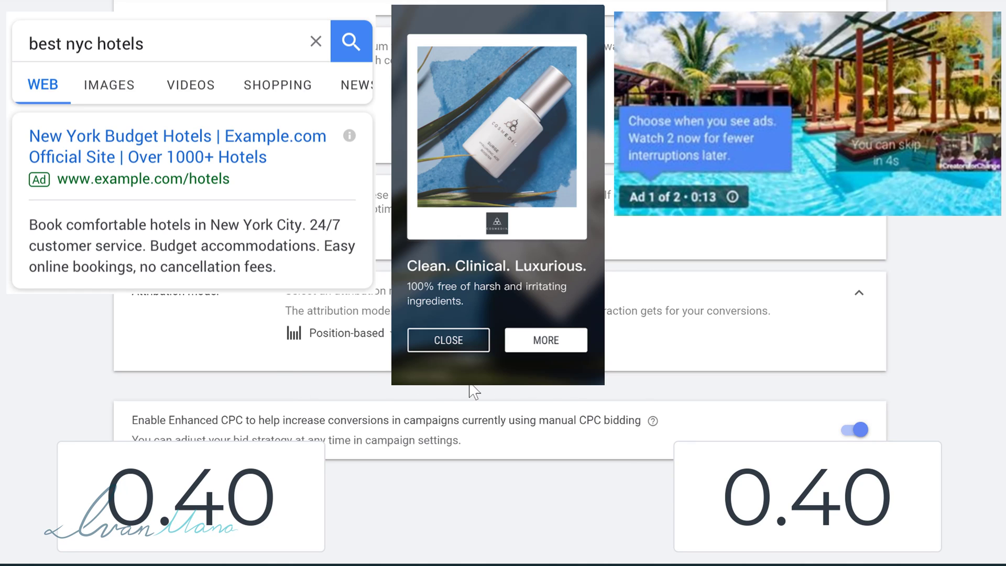
click(332, 346)
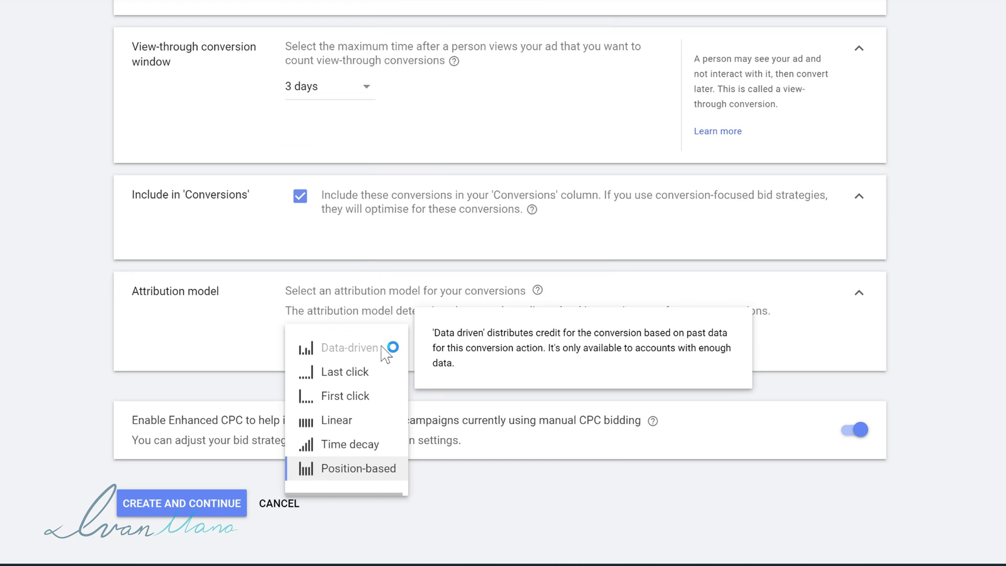
- Set the attribution model back to Last click and turn off Enhanced CPC
drag(382, 349, 318, 349)
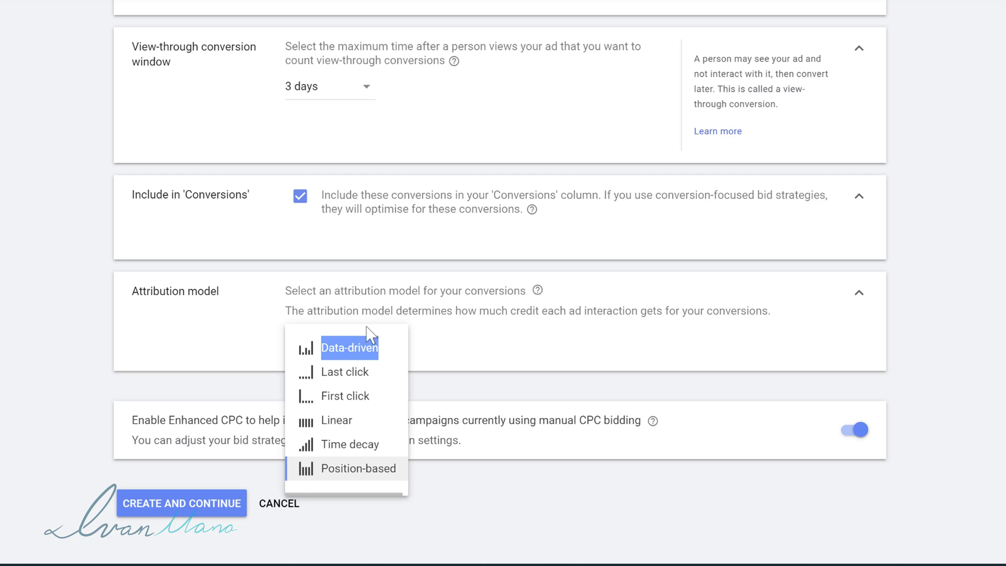
mouse_move(347, 344)
click(366, 349)
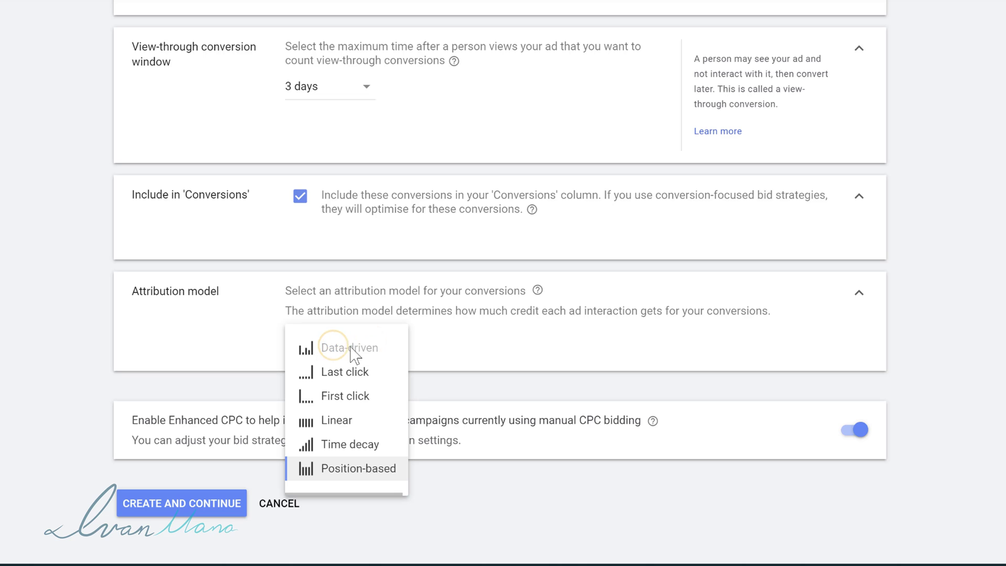
click(342, 371)
click(371, 377)
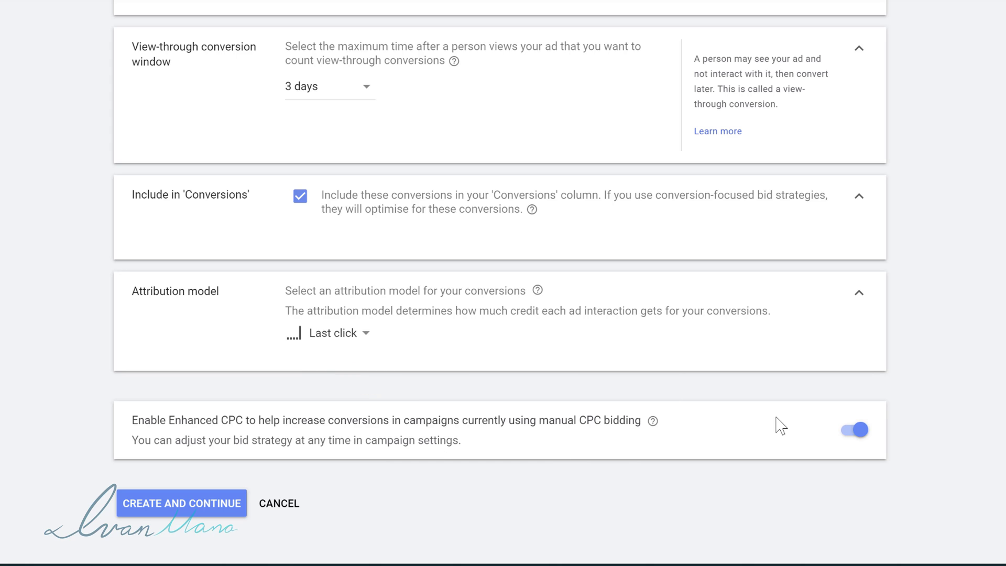
click(848, 433)
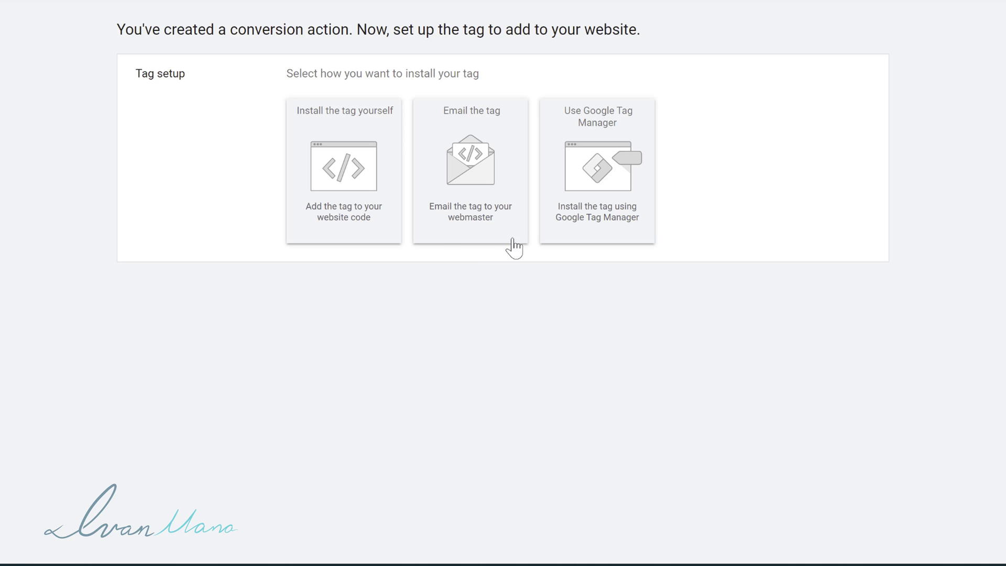
- Review the Email the tag and Google Tag Manager options, then choose Install the tag yourself
click(480, 178)
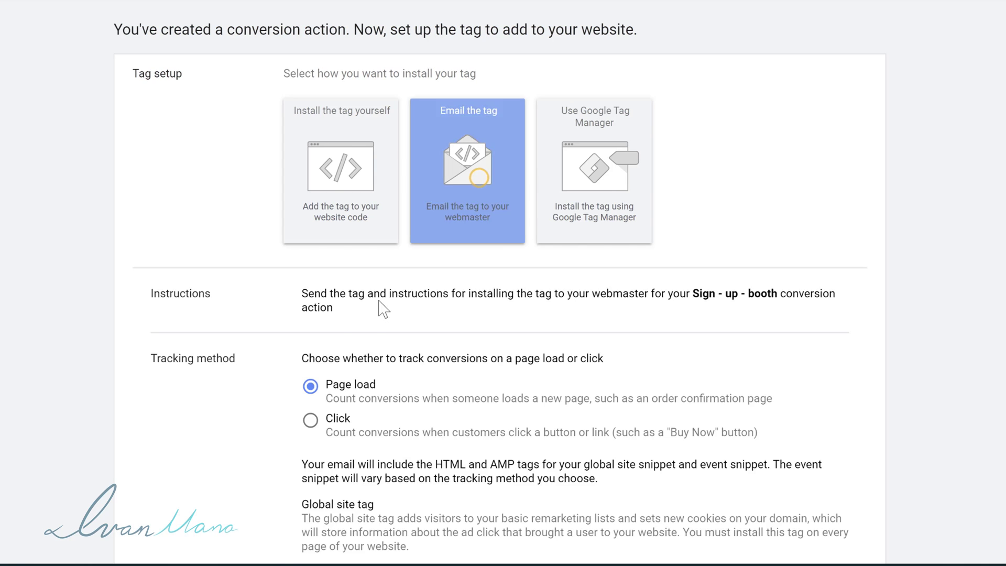
scroll(421, 227, down, 3)
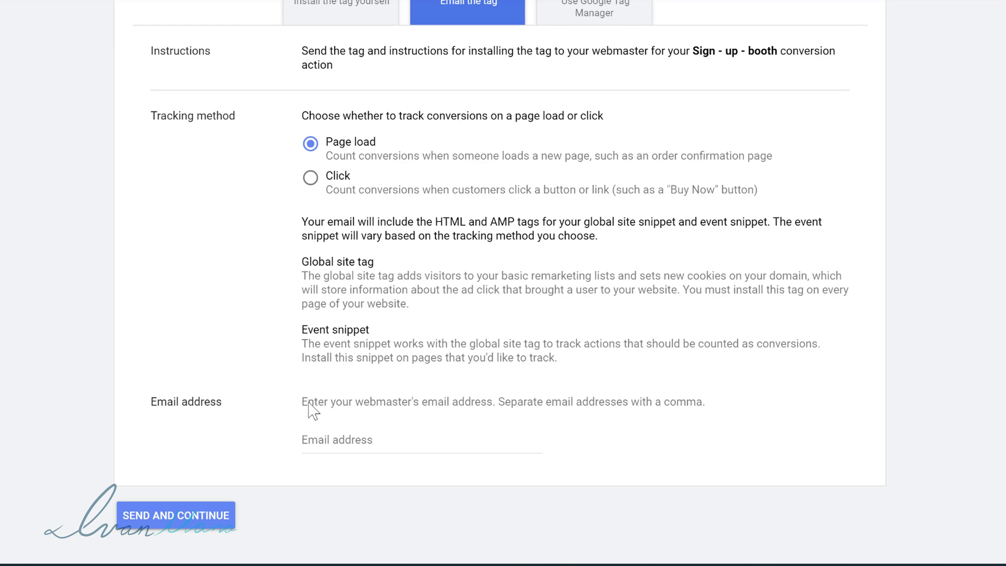
click(354, 434)
click(52, 392)
scroll(620, 178, up, 3)
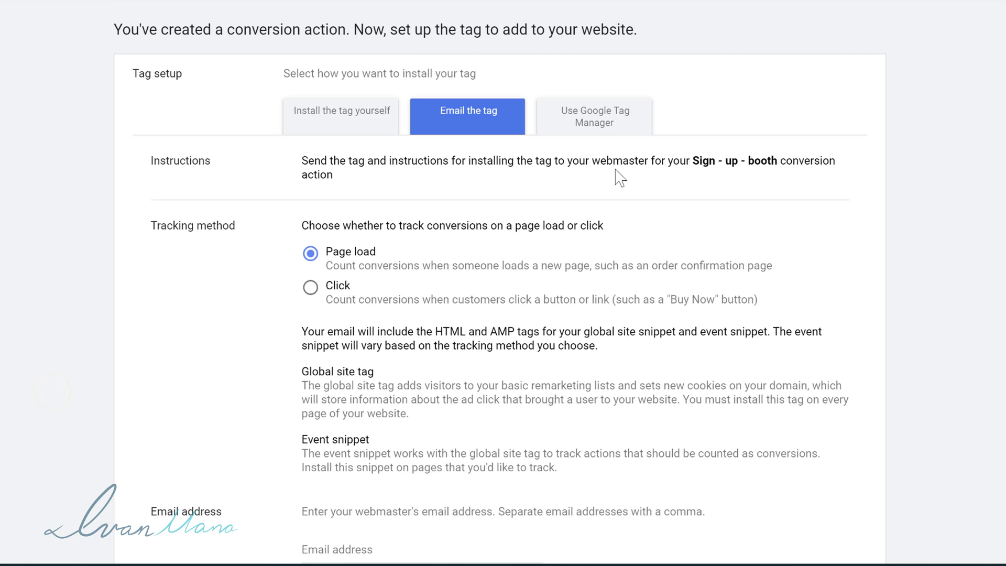
click(562, 120)
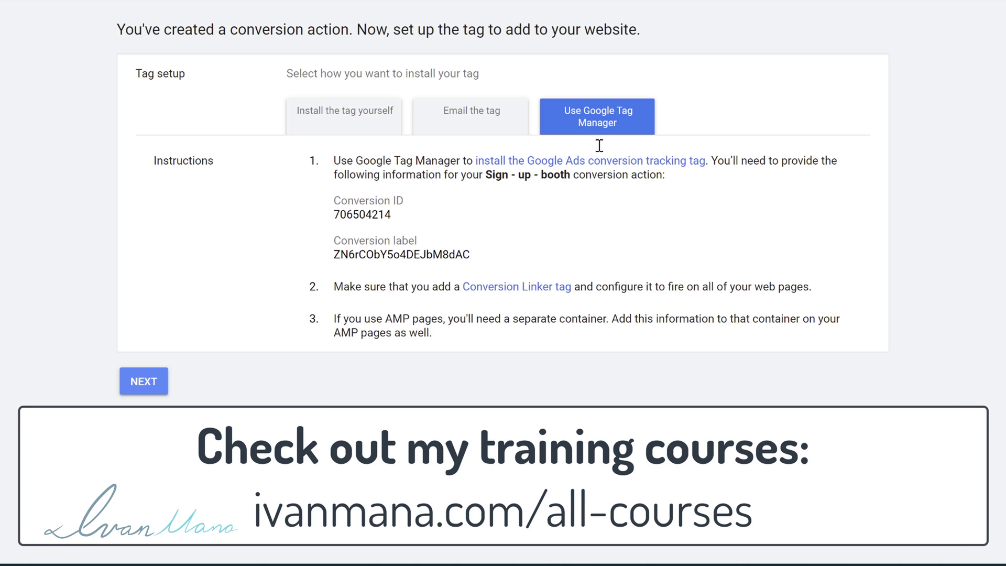
click(329, 121)
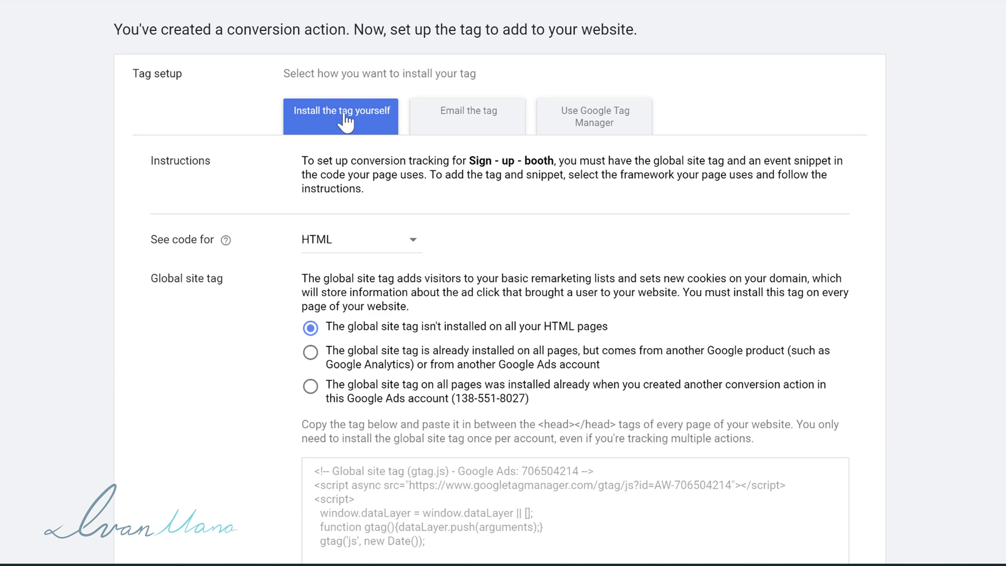
- Scroll through the install code, trying selections of the global site tag and event snippet
click(236, 165)
scroll(151, 217, down, 6)
scroll(132, 278, down, 4)
scroll(132, 278, up, 9)
scroll(135, 278, down, 3)
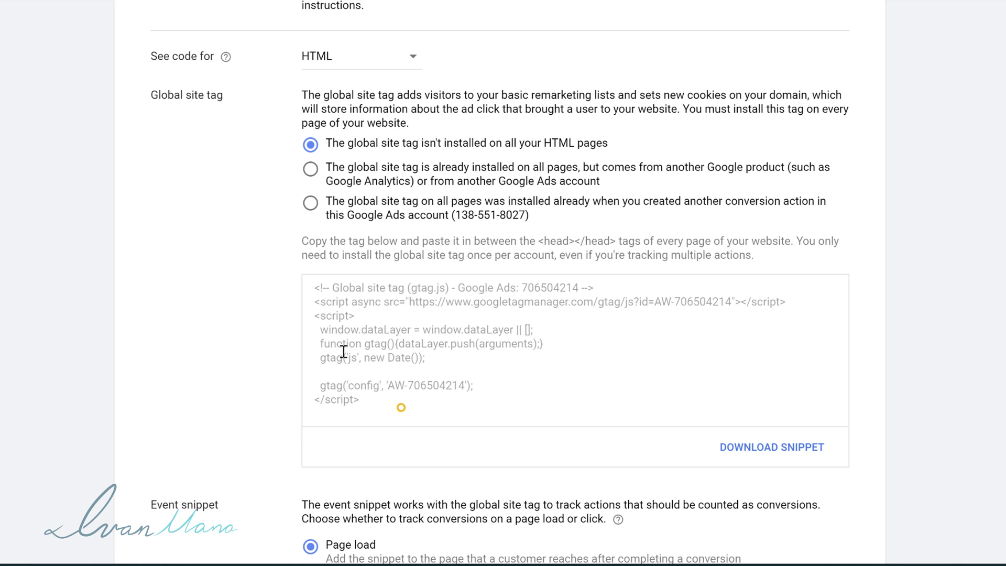
drag(357, 364, 281, 265)
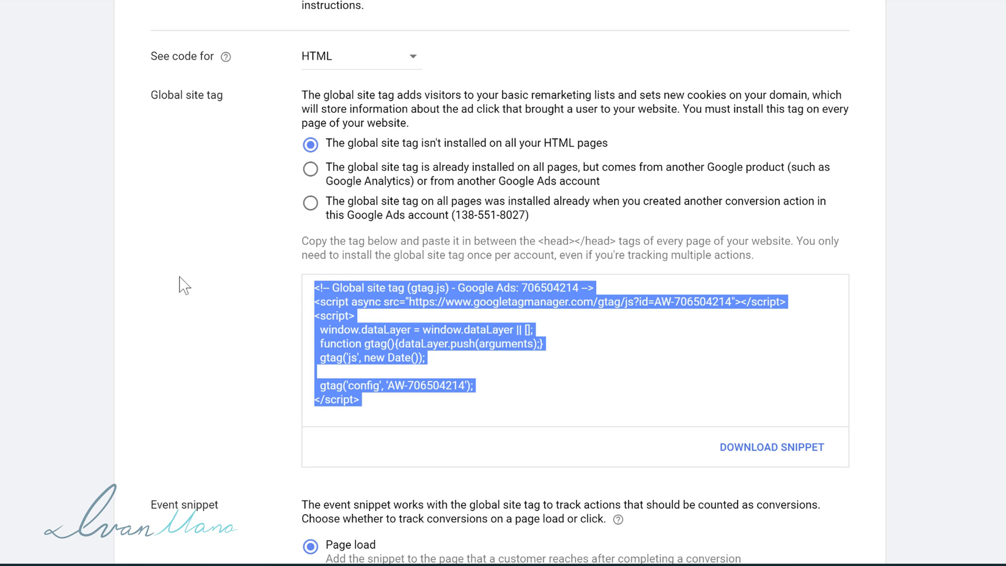
scroll(184, 286, down, 6)
drag(397, 422, 276, 331)
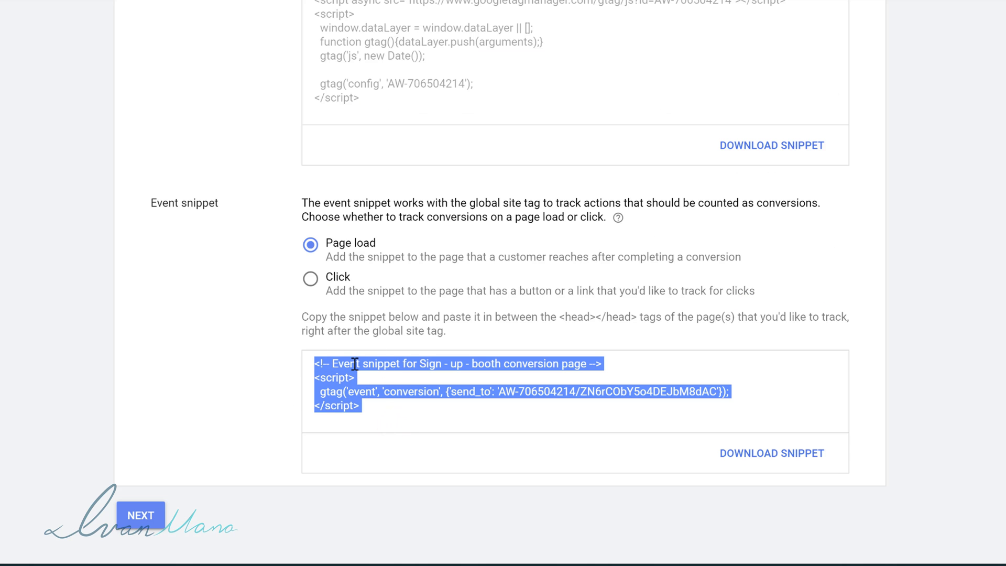
click(222, 328)
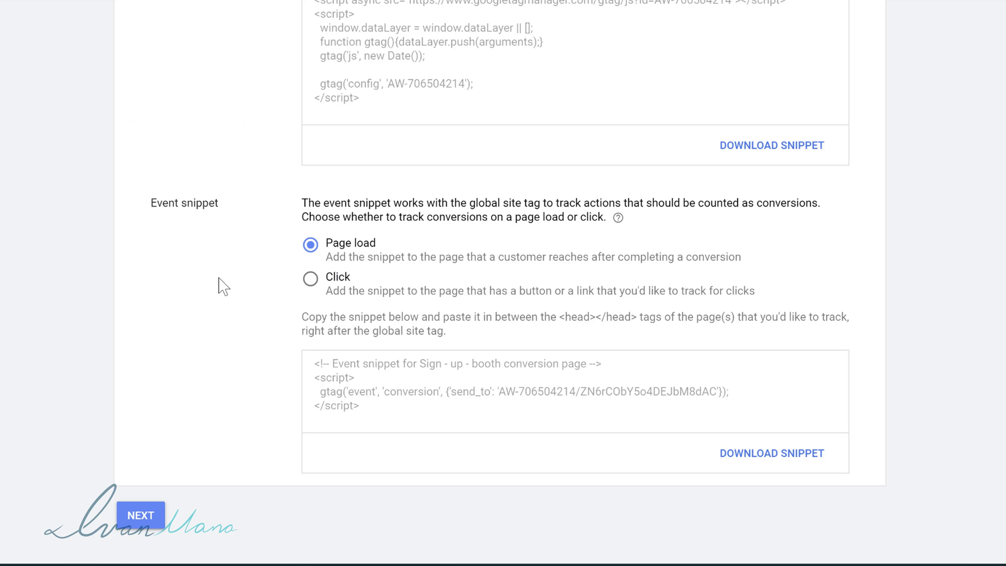
- Copy the whole global site tag snippet
scroll(446, 288, up, 6)
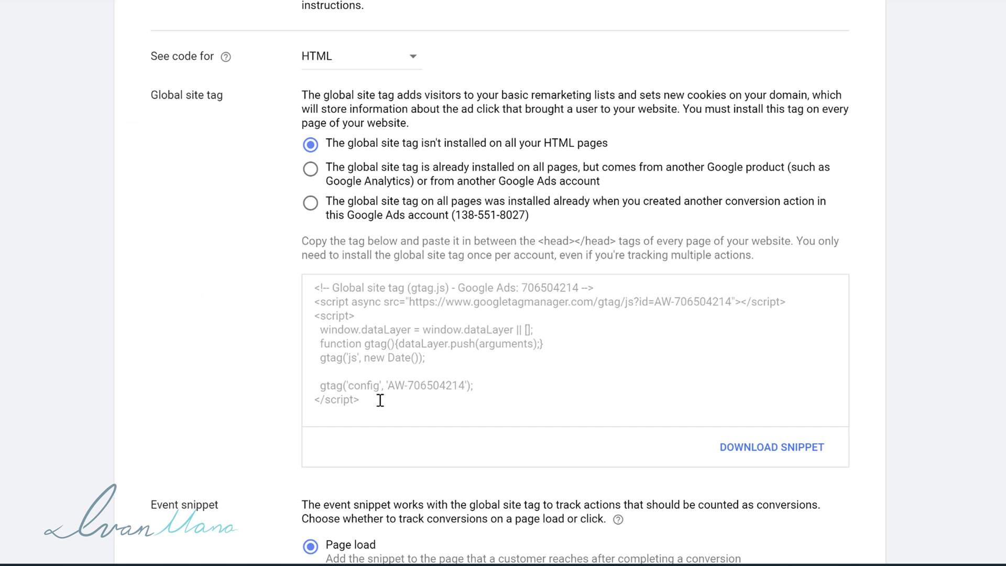
drag(384, 401, 271, 265)
right_click(350, 317)
click(394, 333)
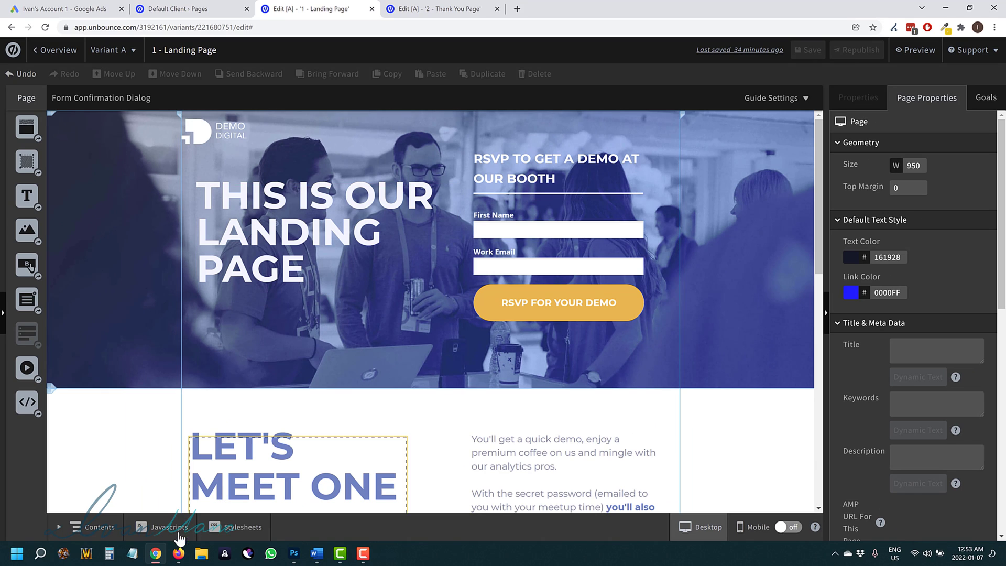
- Paste the global site tag into a landing page script placed in the Head
click(181, 534)
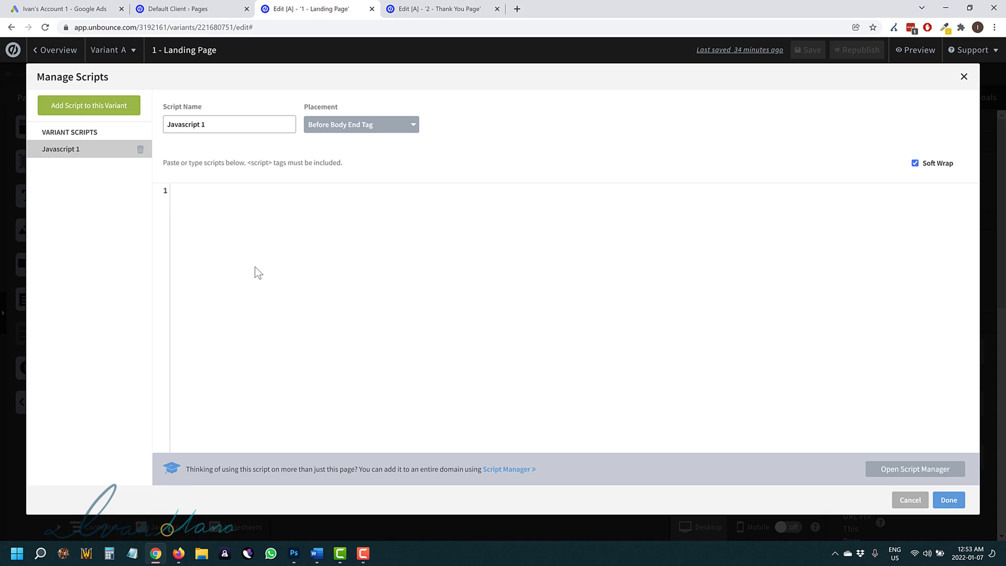
click(201, 195)
right_click(195, 197)
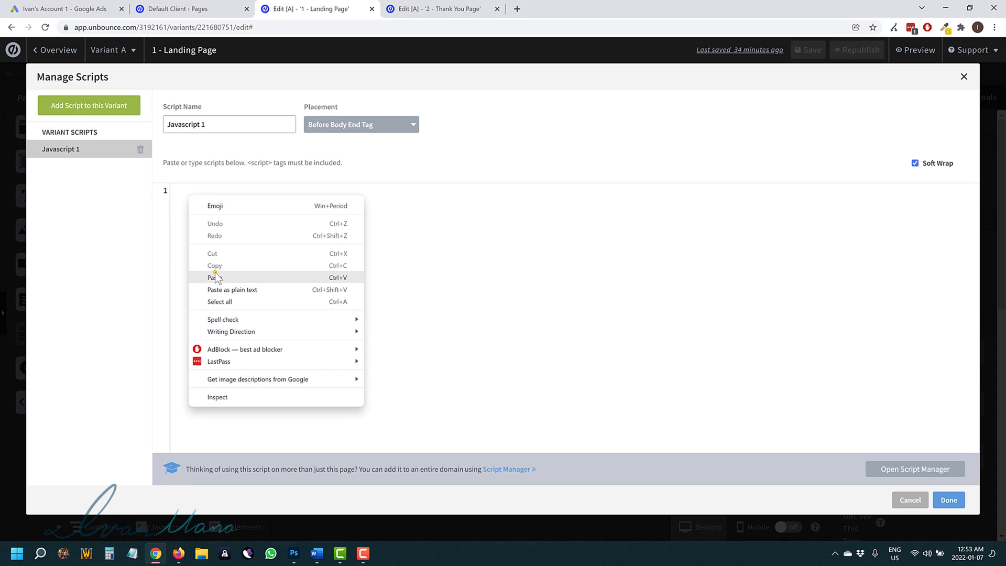
click(214, 273)
click(327, 126)
click(339, 178)
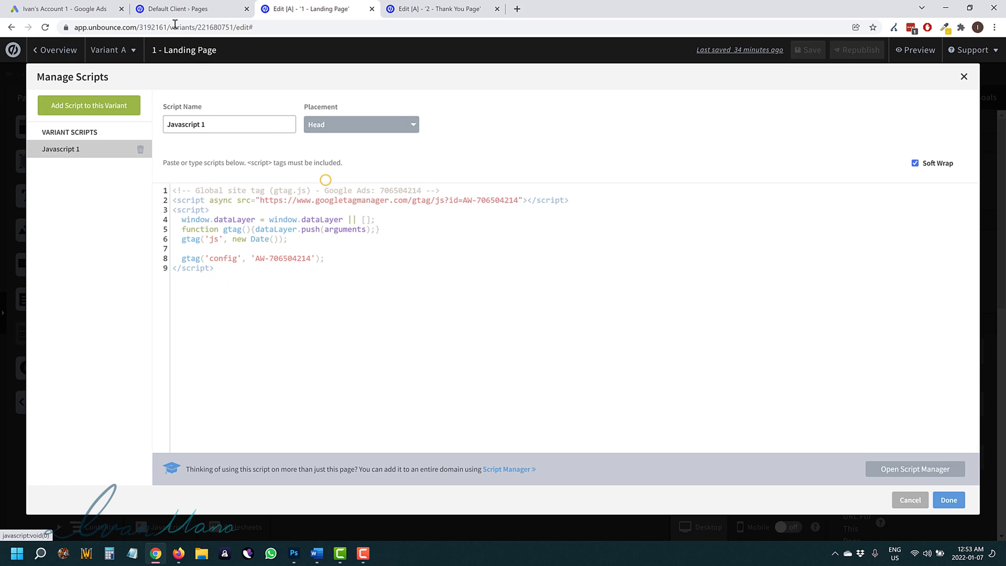
- Check the head-placement instruction in Google Ads, then rename the script 'Google Ads Conversion Base Code'
click(68, 6)
drag(526, 316, 608, 317)
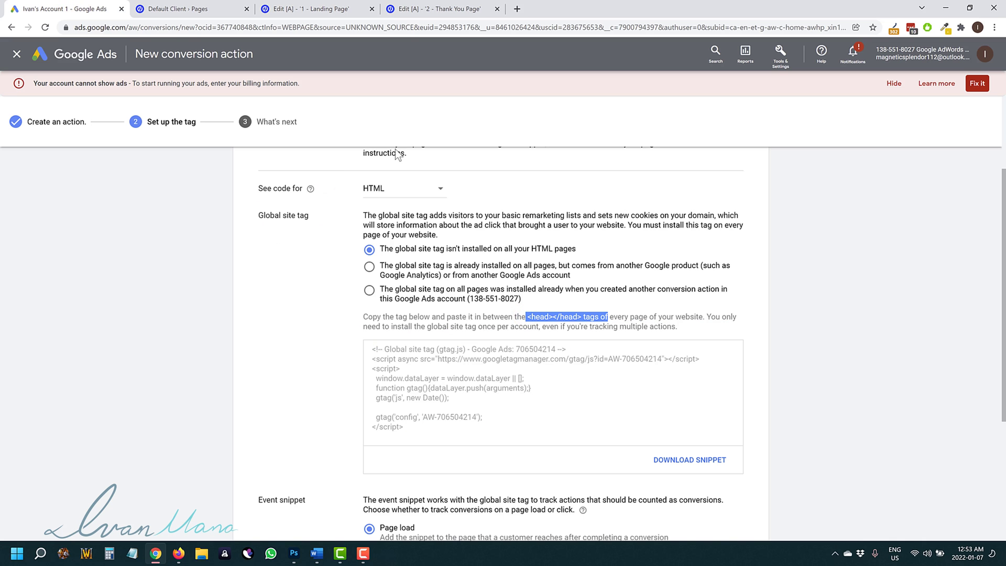
click(316, 4)
click(220, 124)
double_click(220, 123)
text(Google Ads Conversion Base Code)
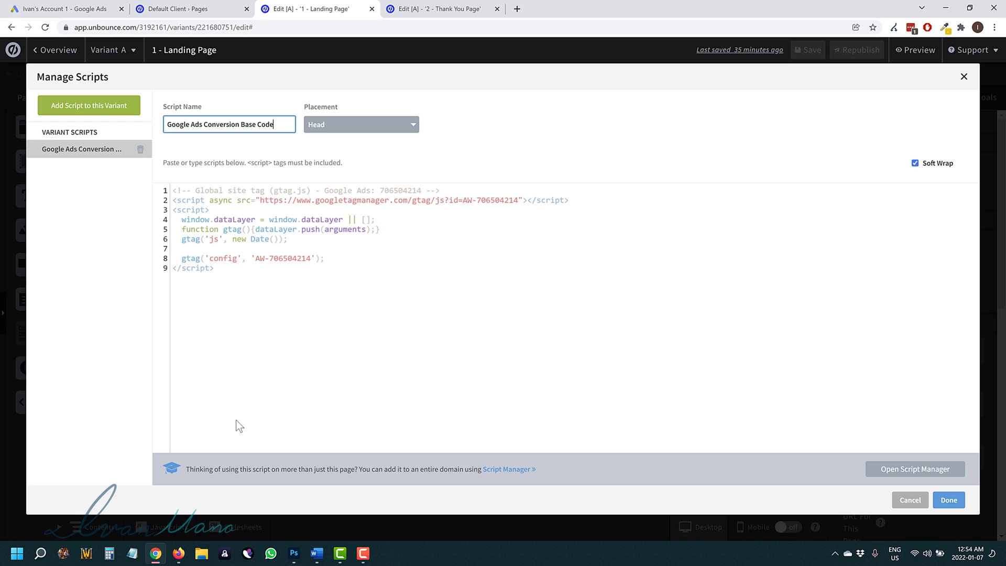
- Copy the landing page's global site tag script and paste it into a Thank You Page script
click(282, 303)
key(ctrl+a)
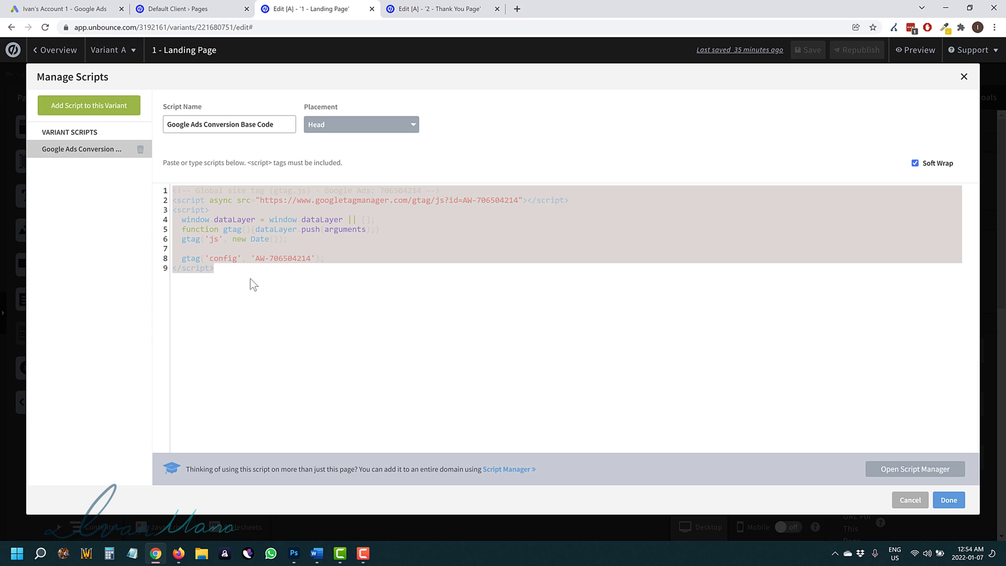
click(275, 276)
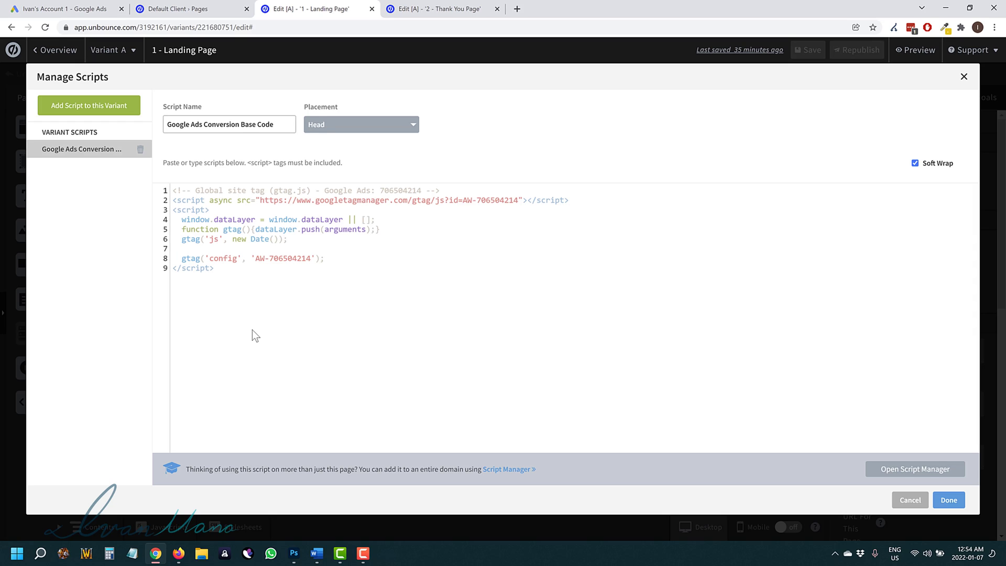
drag(301, 259, 269, 258)
click(239, 270)
key(ctrl+a)
key(ctrl+c)
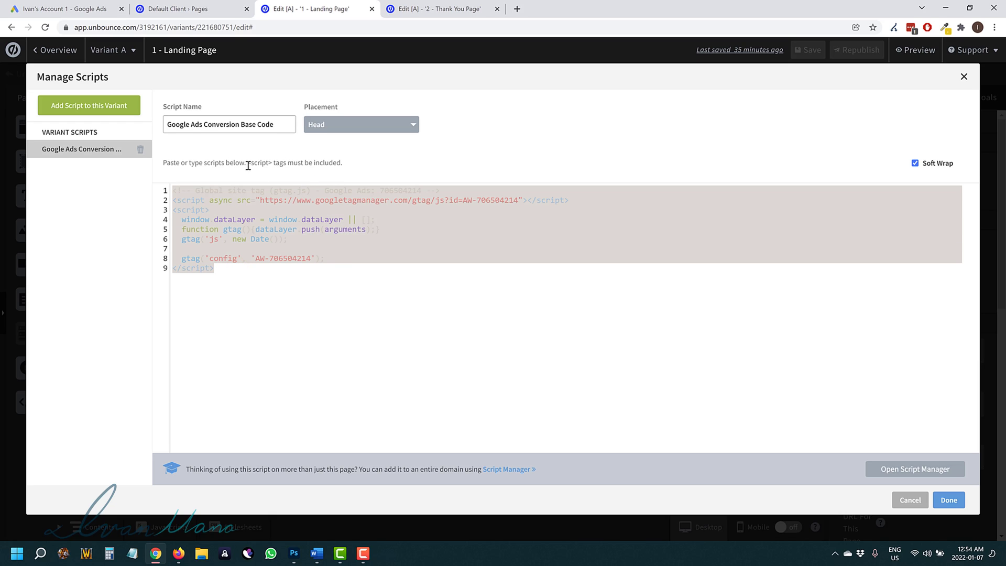
click(435, 8)
click(157, 526)
right_click(218, 190)
click(250, 272)
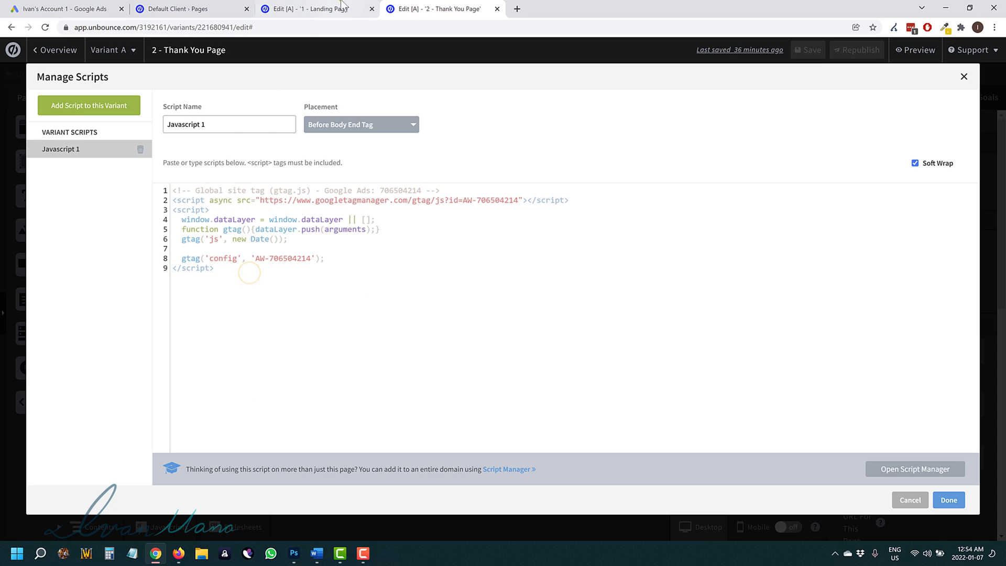
- Name the Thank You Page script 'Google Ads Conversion Base Code' and place it in the Head
click(315, 8)
triple_click(224, 126)
key(ctrl+c)
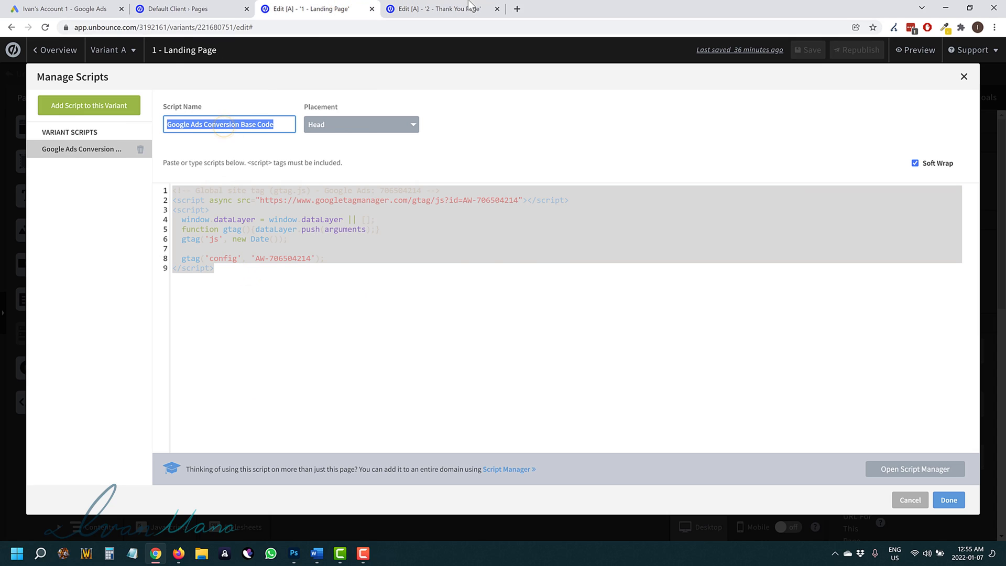
key(ctrl+Tab)
triple_click(203, 120)
key(ctrl+v)
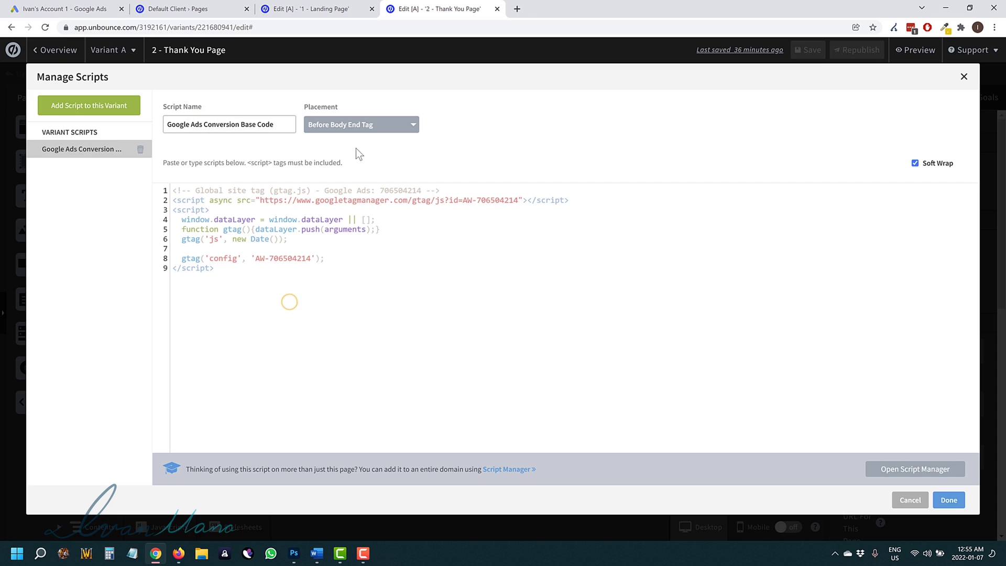
click(348, 121)
click(327, 177)
- Confirm the script dialogs on both the Thank You Page and the Landing Page
key(ctrl+shift+Tab)
key(ctrl+Tab)
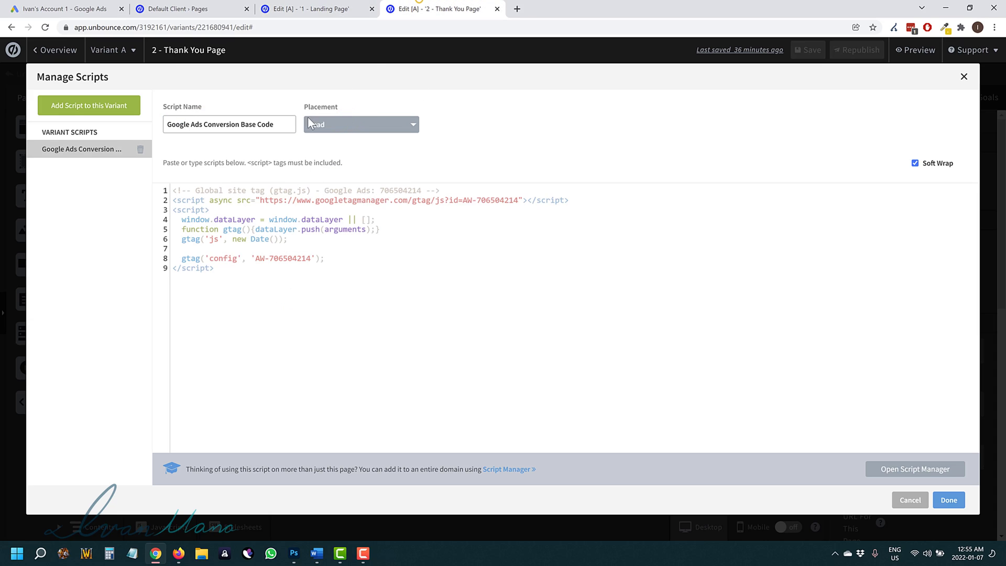
click(947, 501)
key(ctrl+shift+Tab)
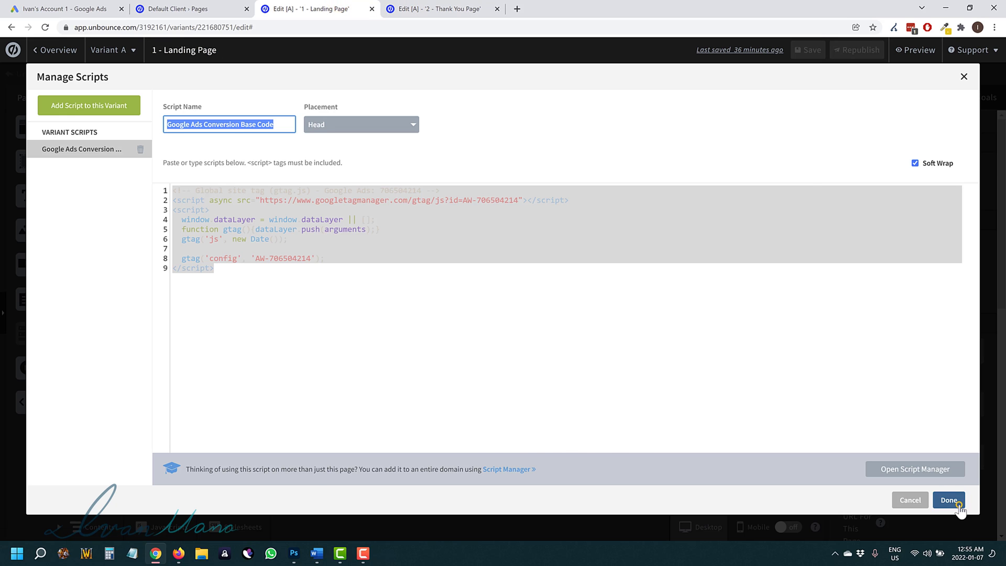
click(944, 504)
key(ctrl+Tab)
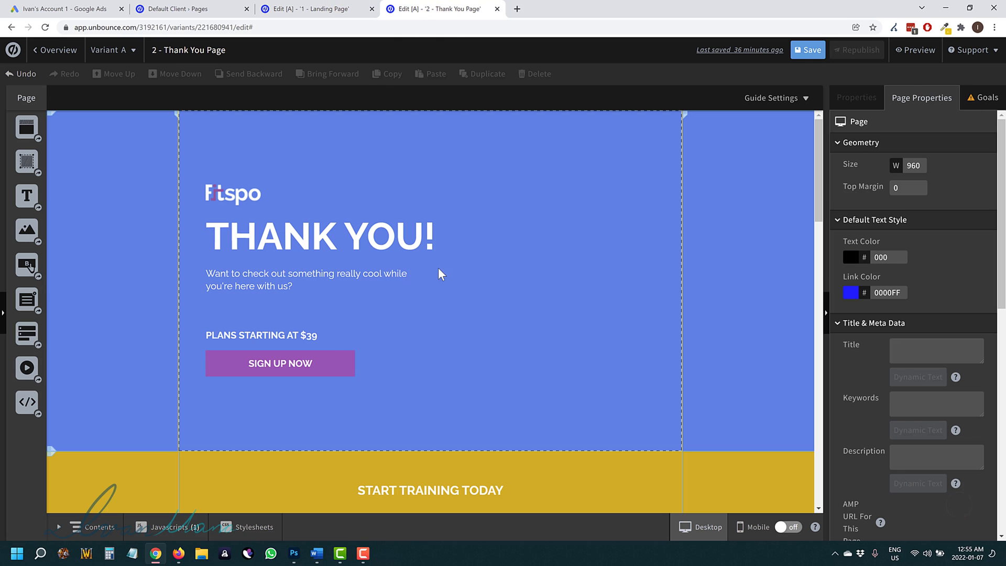
- Select the Sign - up - booth Page load event snippet code in the Google Ads tag setup
click(319, 7)
click(73, 6)
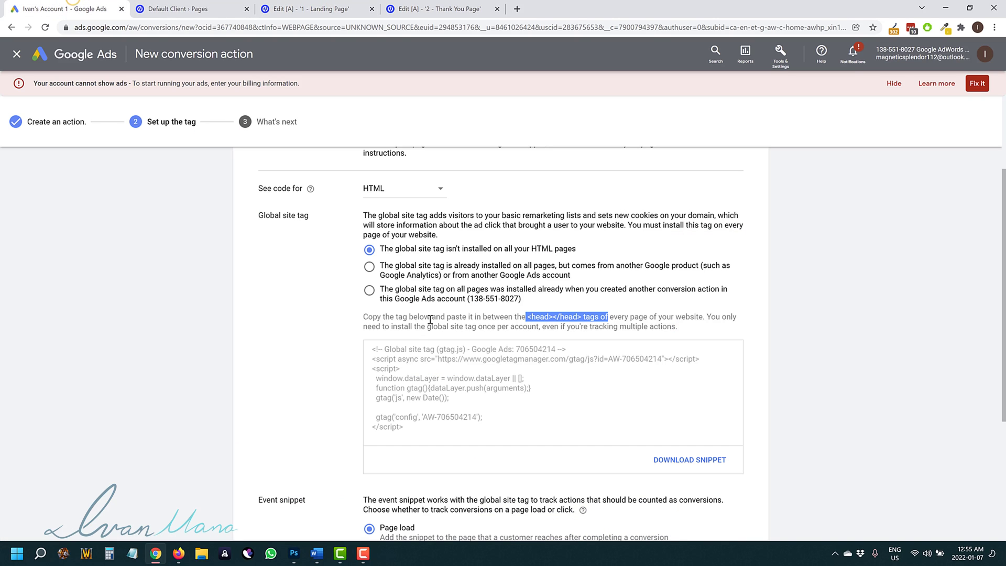
click(418, 431)
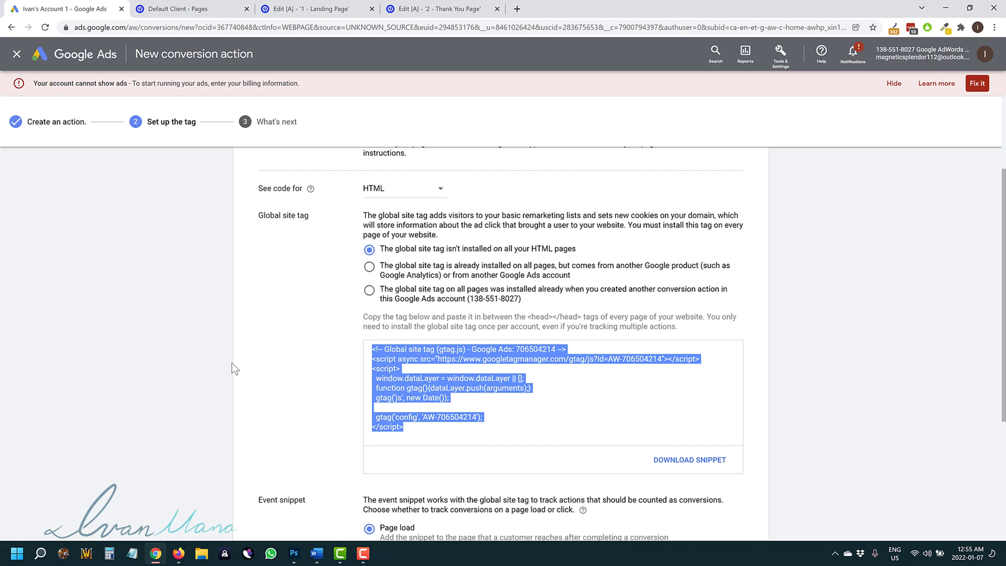
scroll(338, 318, down, 2)
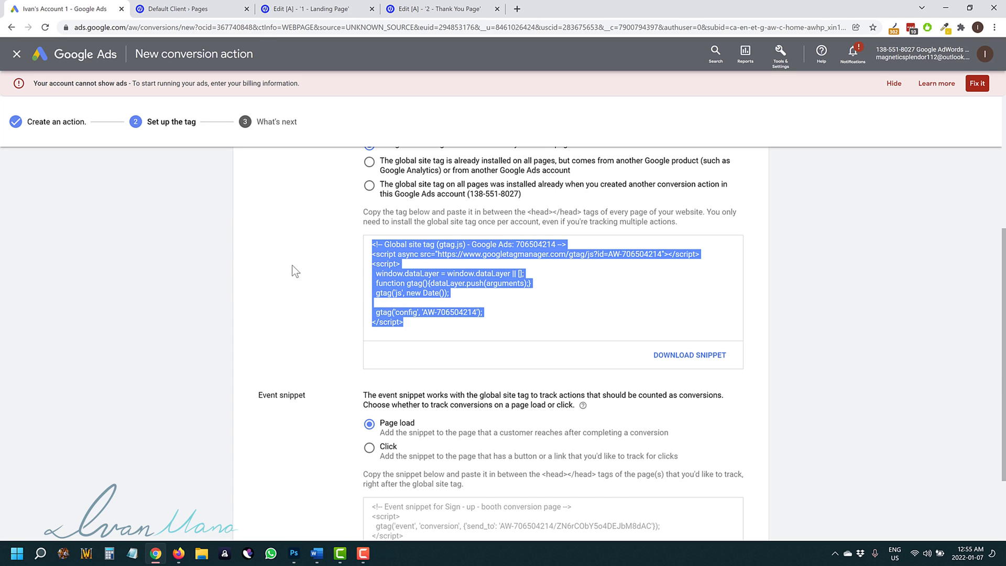
click(315, 9)
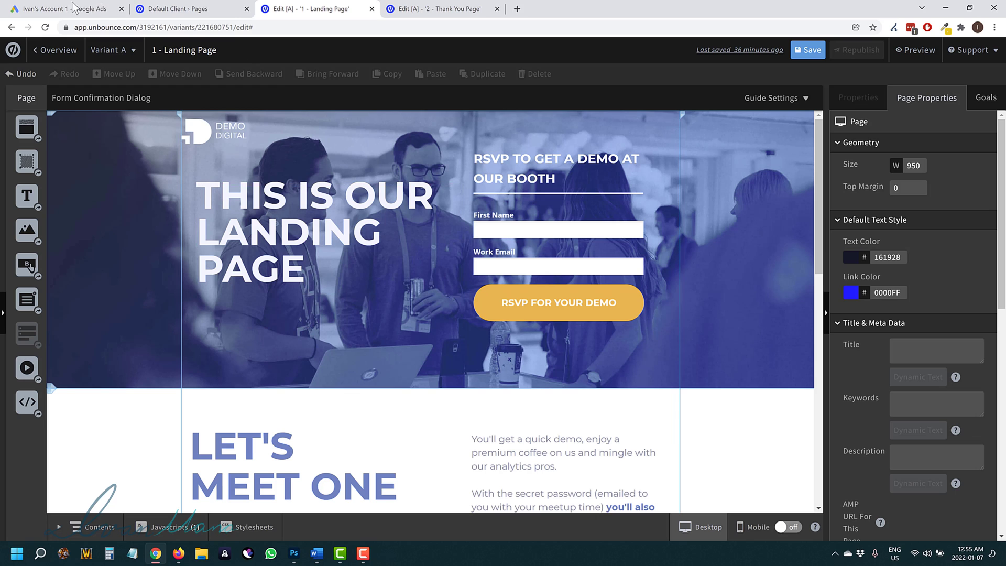
click(87, 8)
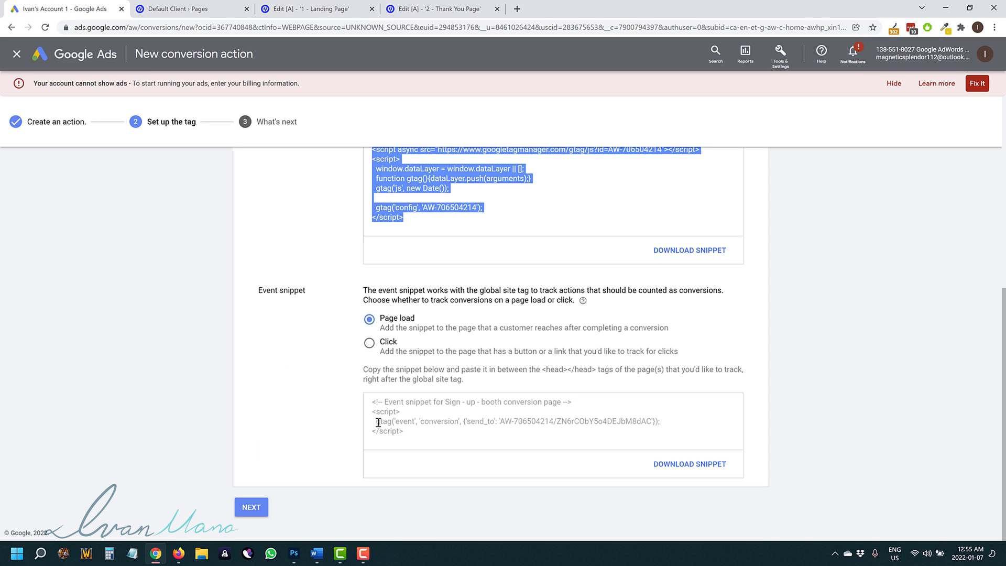
click(421, 437)
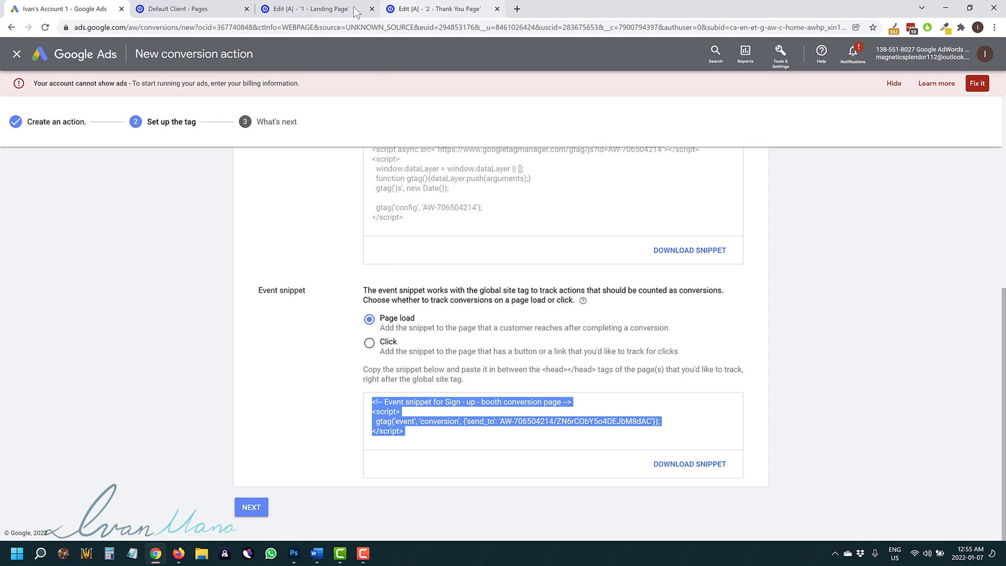
click(414, 10)
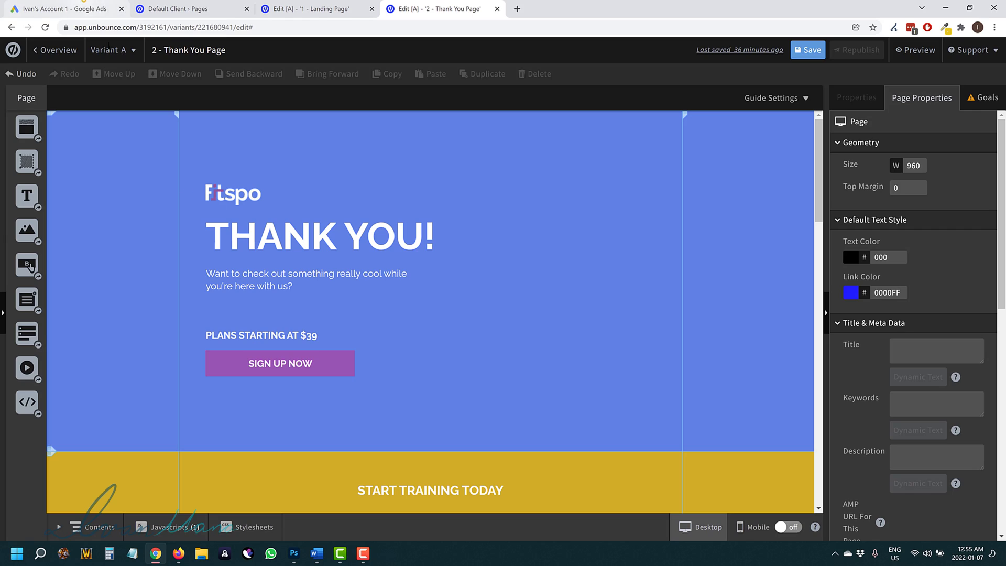
- Copy the event snippet and open the Thank You Page scripts, removing the empty Javascript 1
click(79, 9)
right_click(395, 421)
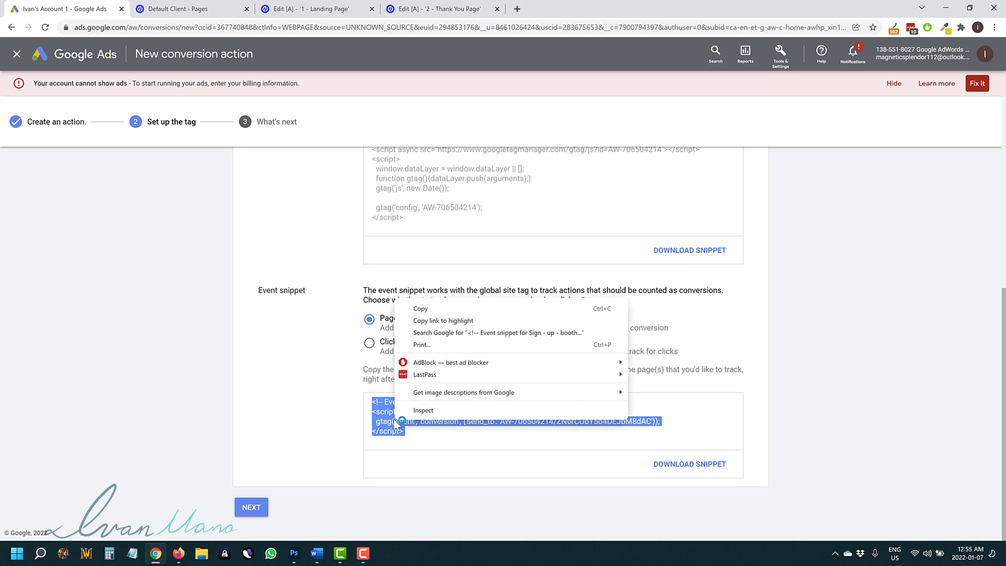
click(416, 310)
click(440, 8)
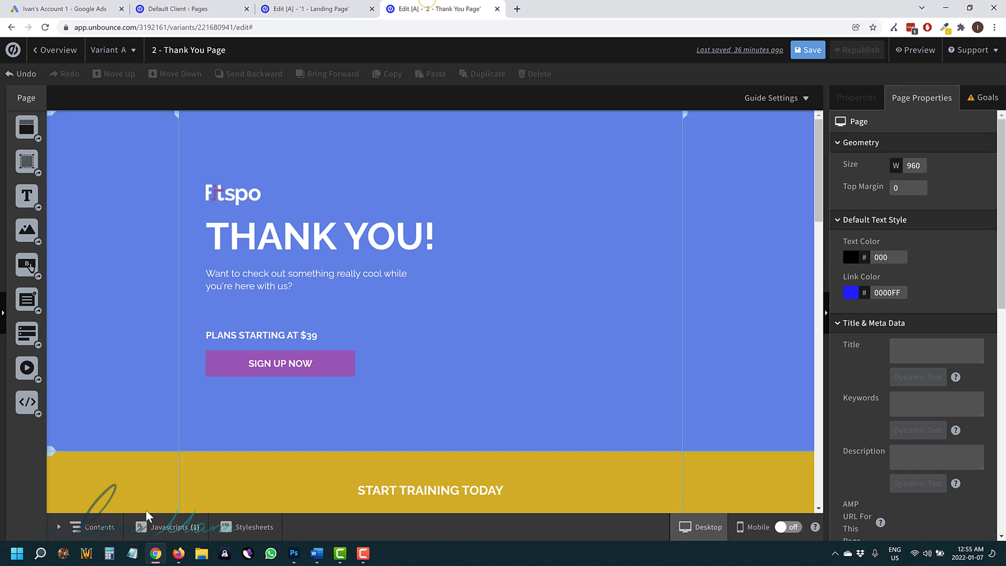
click(157, 526)
click(165, 504)
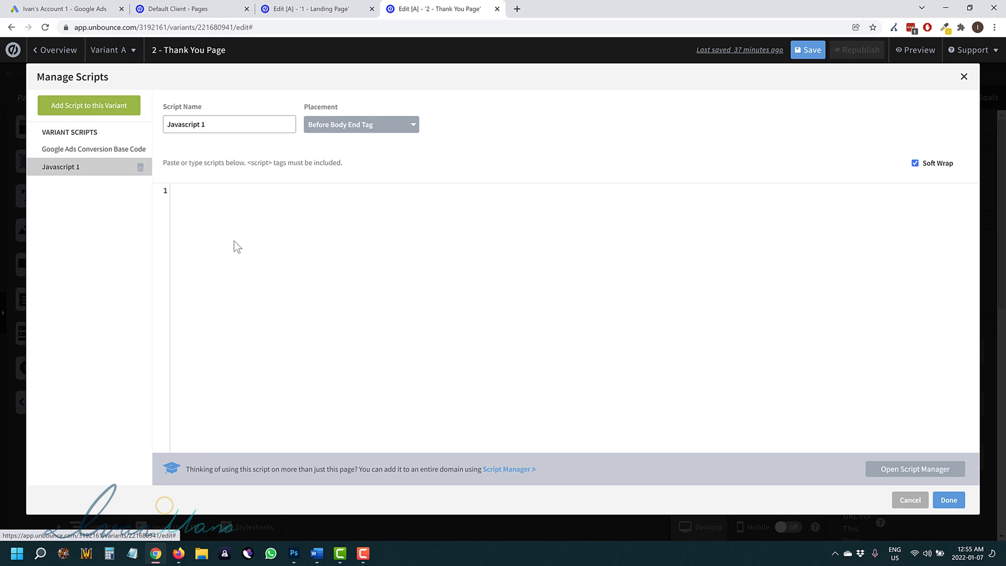
click(140, 167)
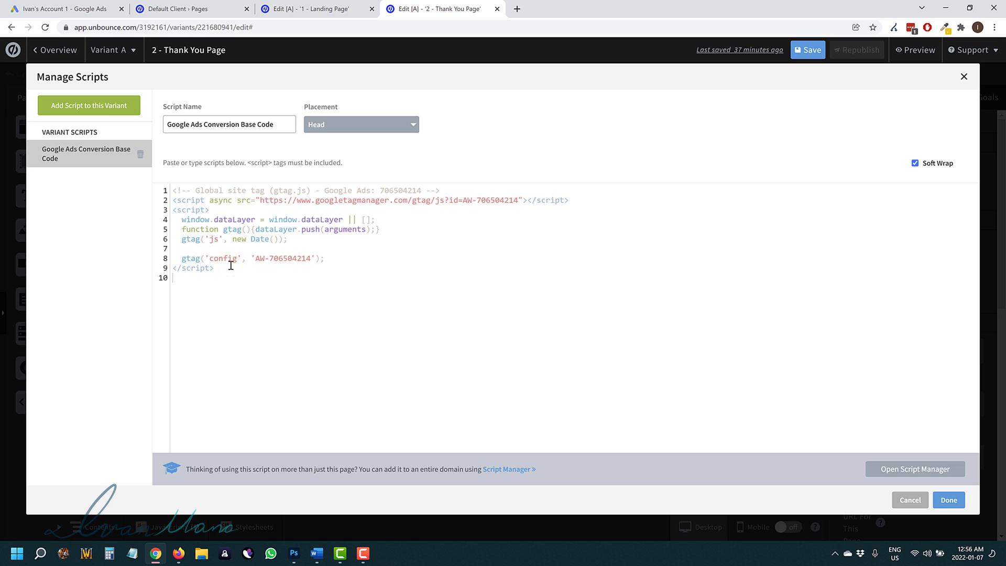
- Paste the snippet after the global site tag, rename the script ending '- Event Code - Signup', and save
right_click(186, 279)
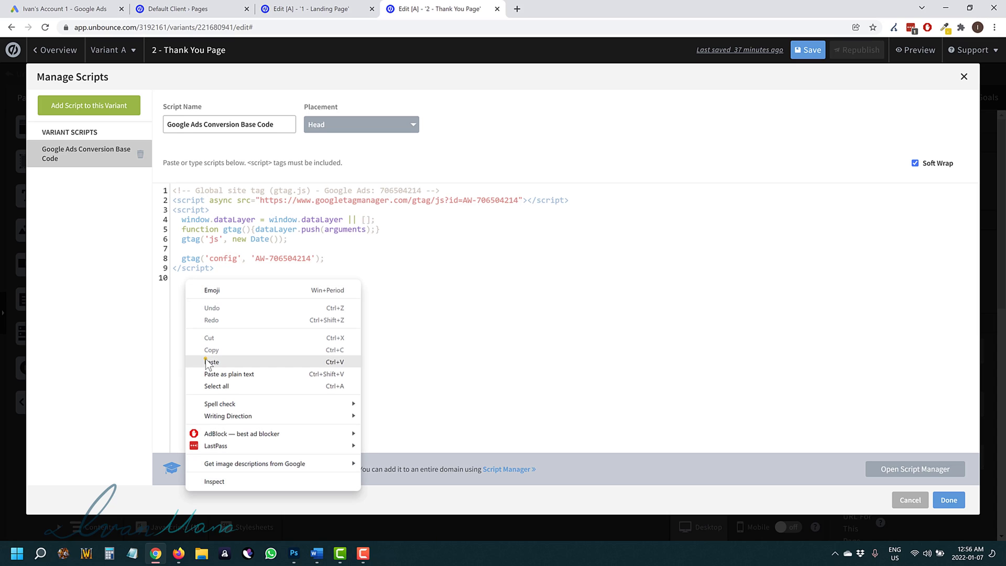
click(205, 358)
drag(279, 126, 243, 125)
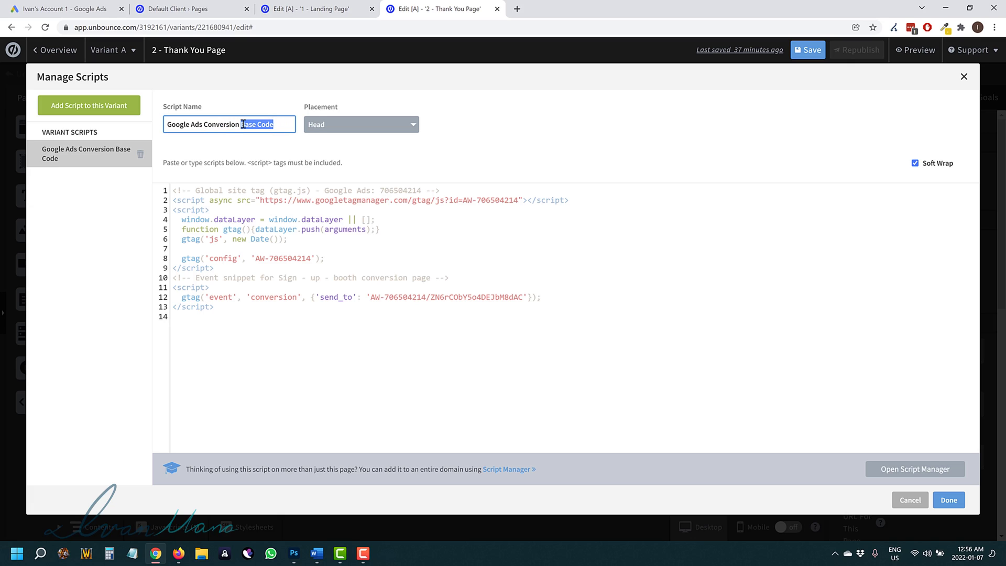
text(- Event)
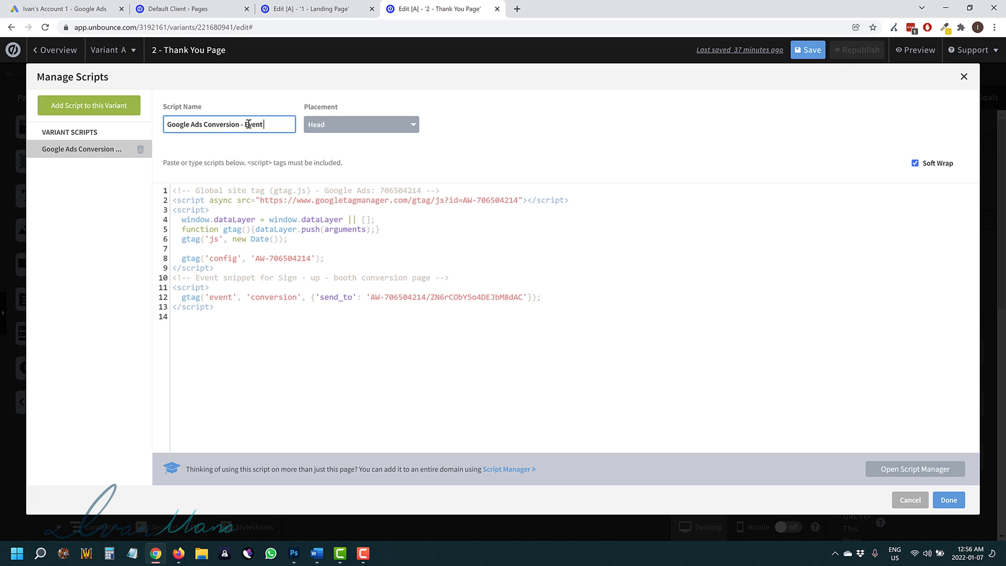
text( Code - Signup)
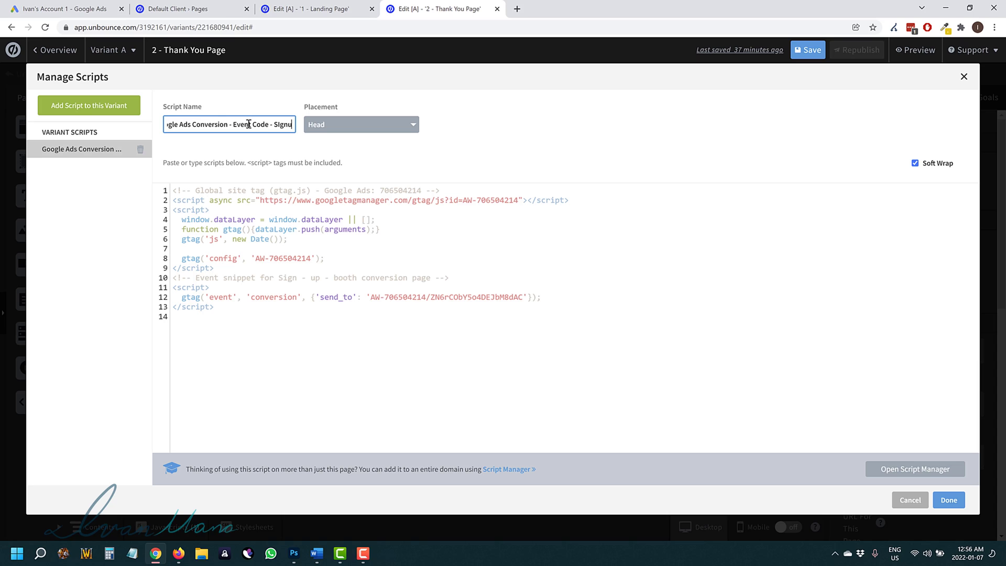
text(gnup)
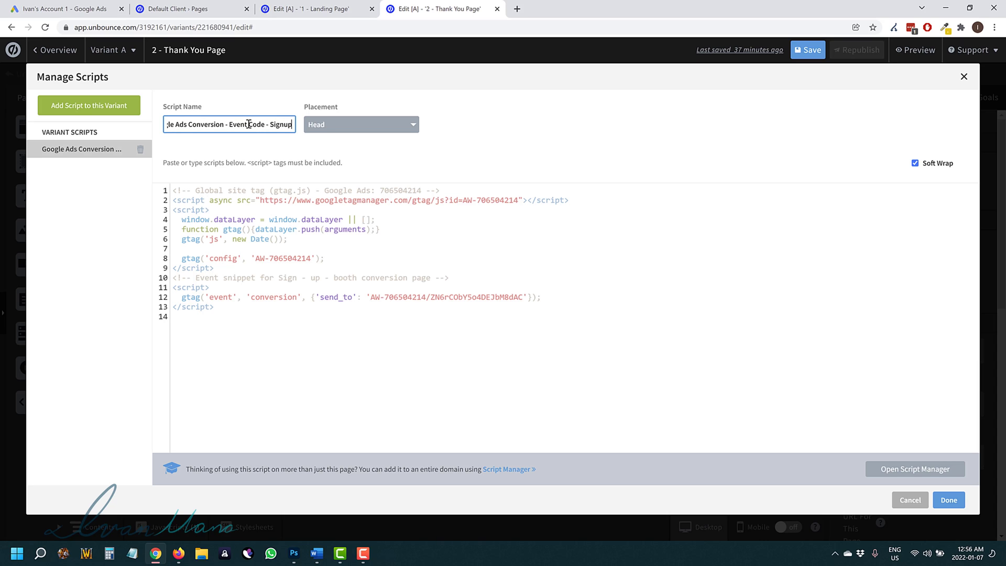
click(948, 498)
click(814, 55)
- Save and republish both the Landing Page and the Thank You Page
key(ctrl+shift+Tab)
click(804, 53)
click(853, 52)
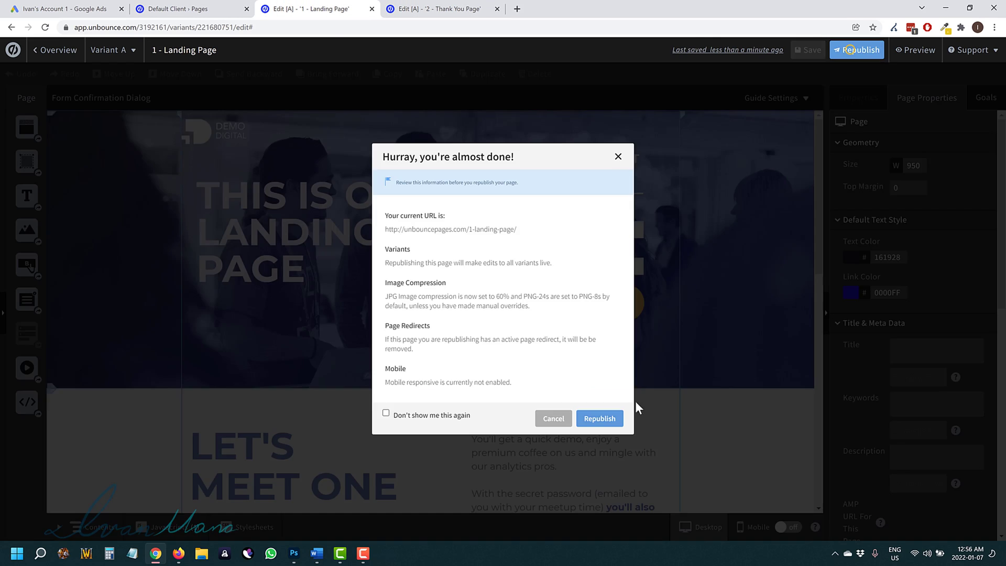
click(617, 420)
key(ctrl+Tab)
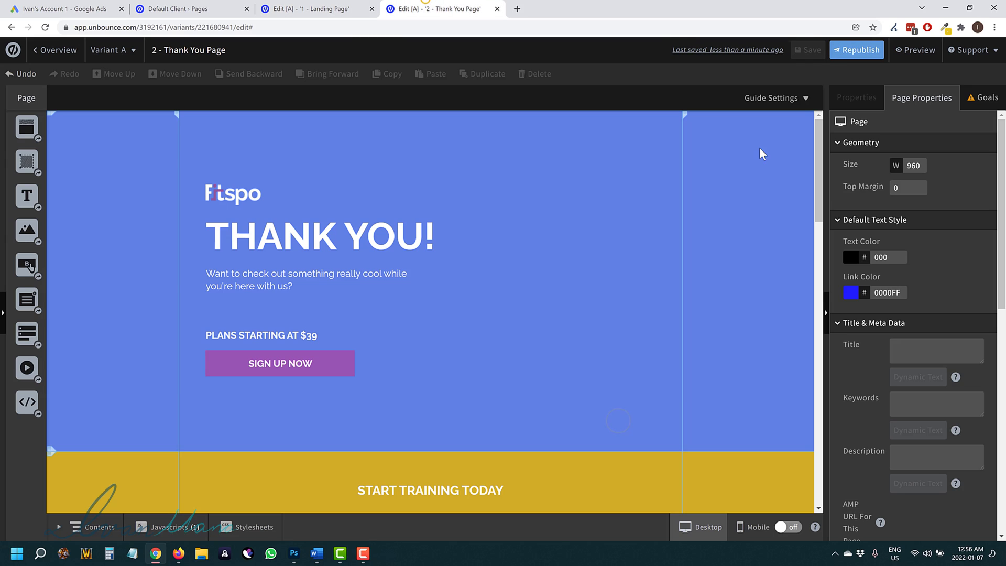
click(842, 51)
click(591, 422)
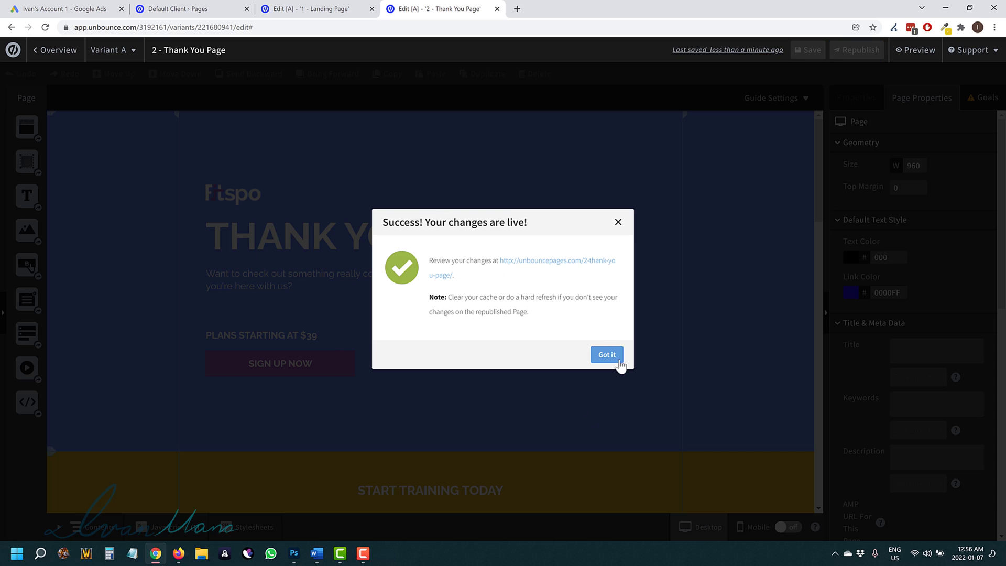
- Dismiss both republish success messages and complete the Google Ads tag setup step
click(619, 361)
click(304, 9)
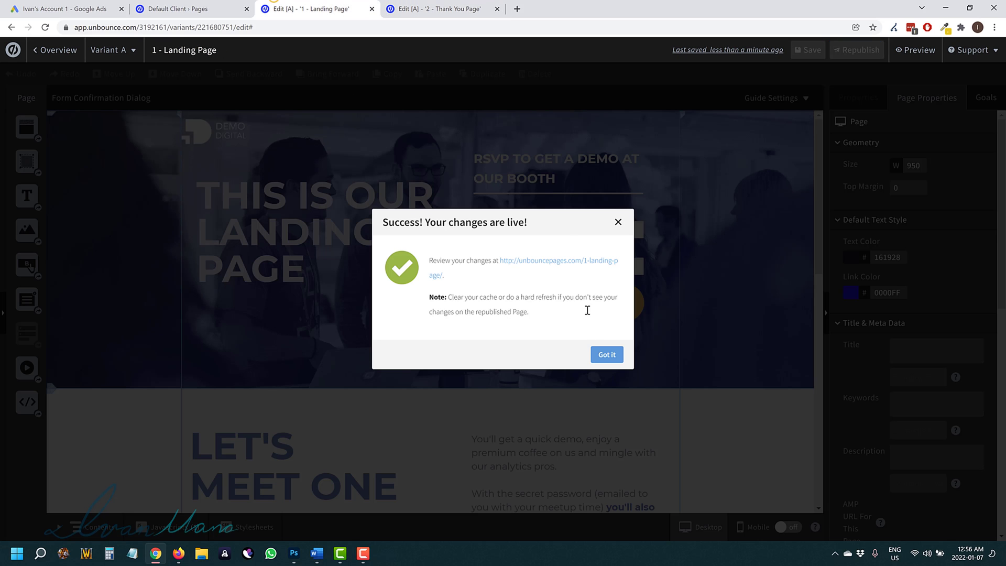
click(592, 360)
click(63, 9)
click(253, 507)
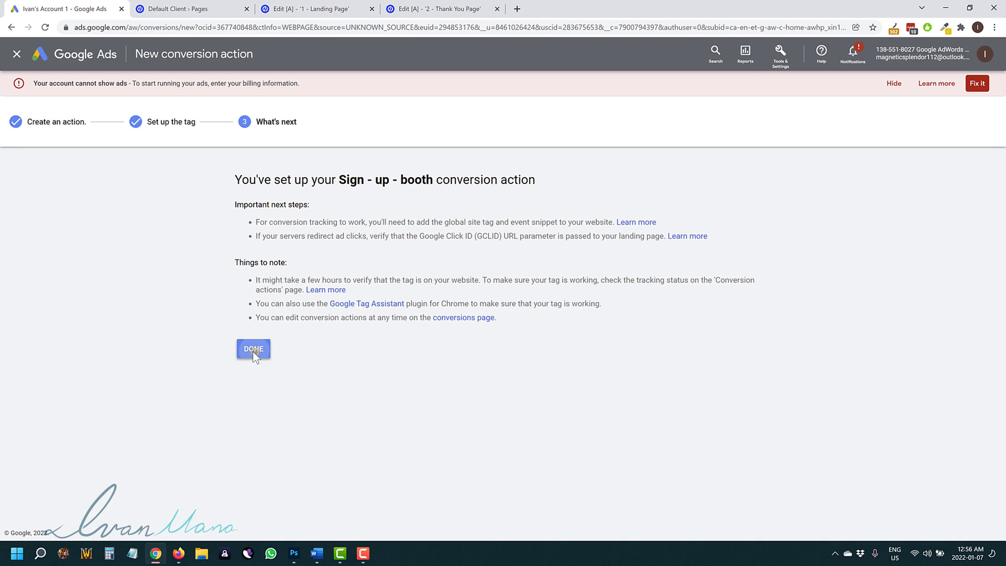
- Finish the wizard so Sign - up - booth is listed on the Conversions page as Unverified
click(253, 349)
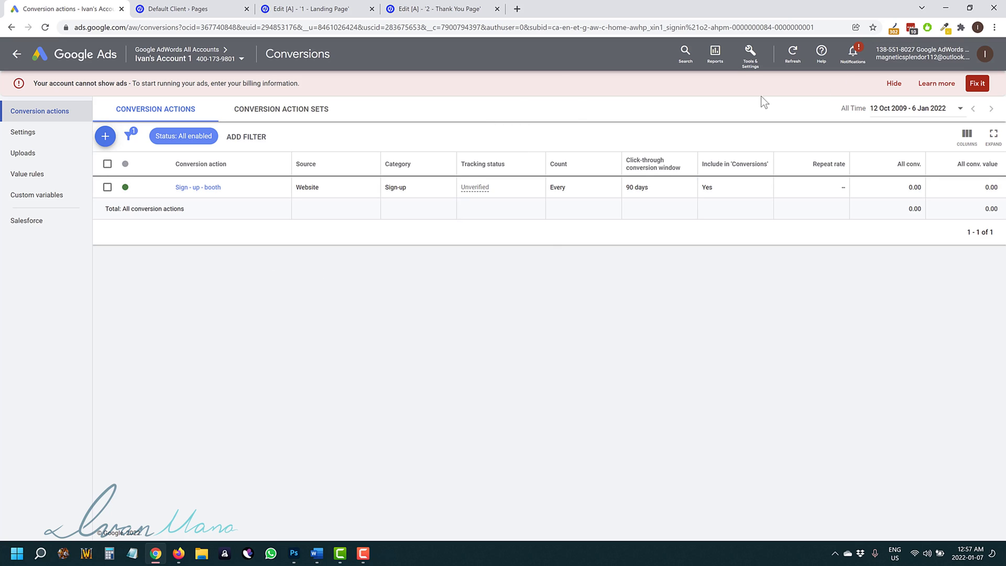
- Search 'tag assistant google' in a new tab and open the Tag Assistant Legacy store listing
click(518, 9)
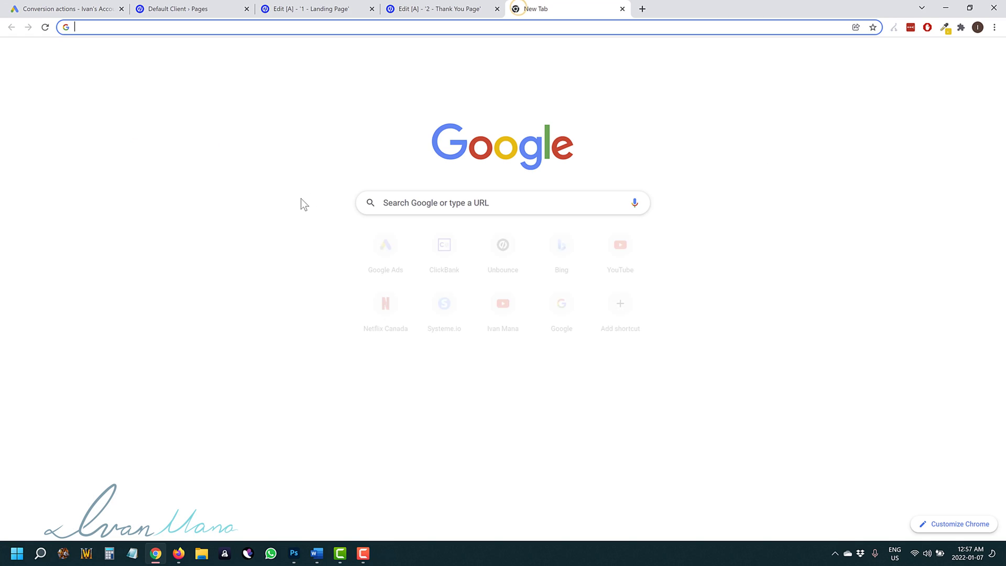
text(tag assistant google)
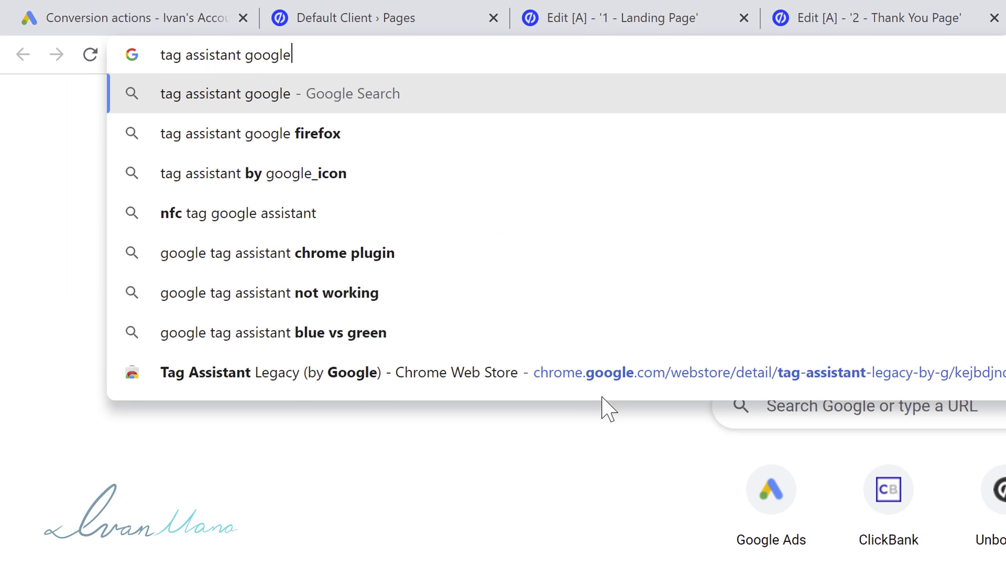
key(Return)
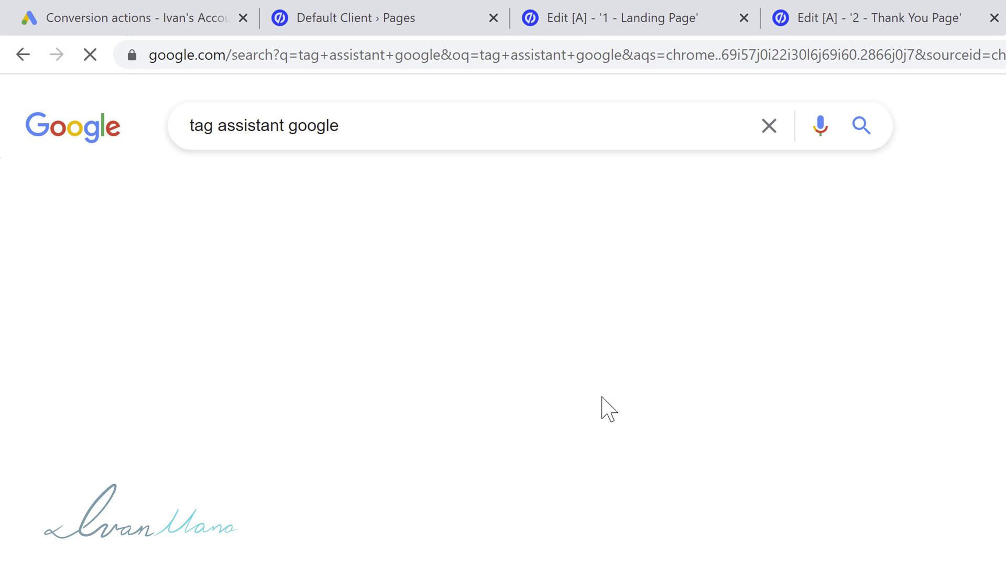
click(381, 303)
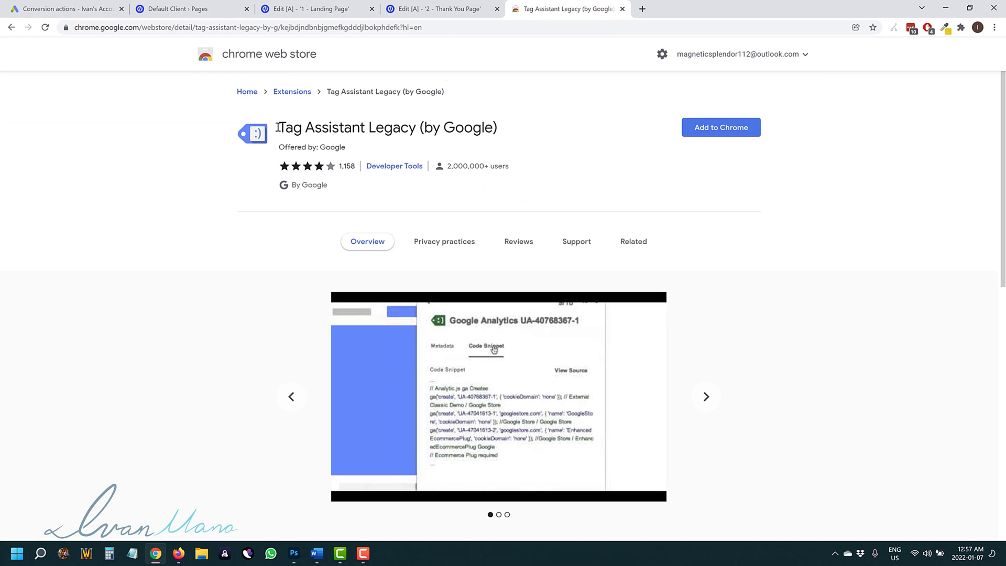
drag(277, 128, 482, 128)
click(481, 127)
- Add Tag Assistant Legacy to Chrome and pin it to the toolbar
click(736, 131)
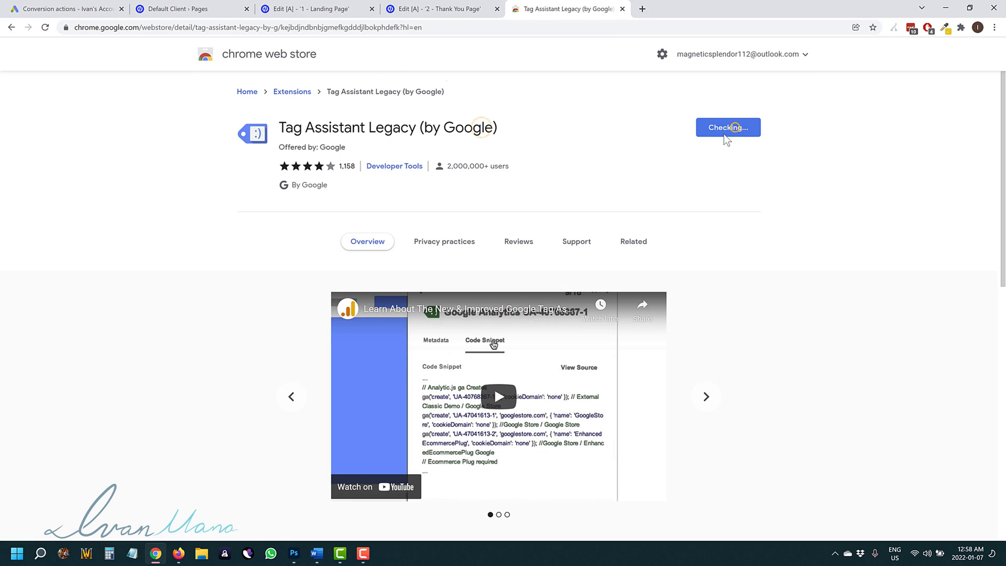
click(524, 115)
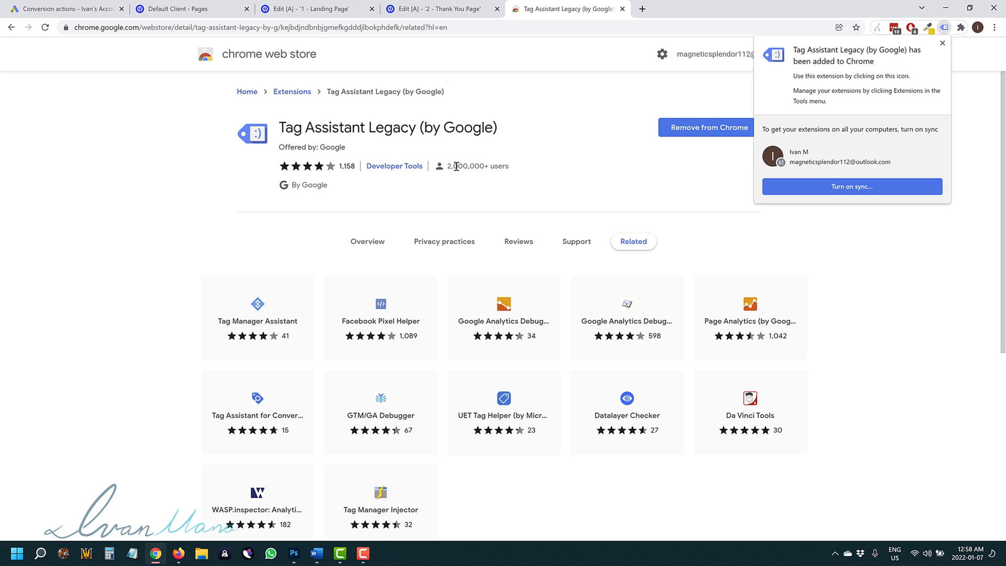
click(580, 104)
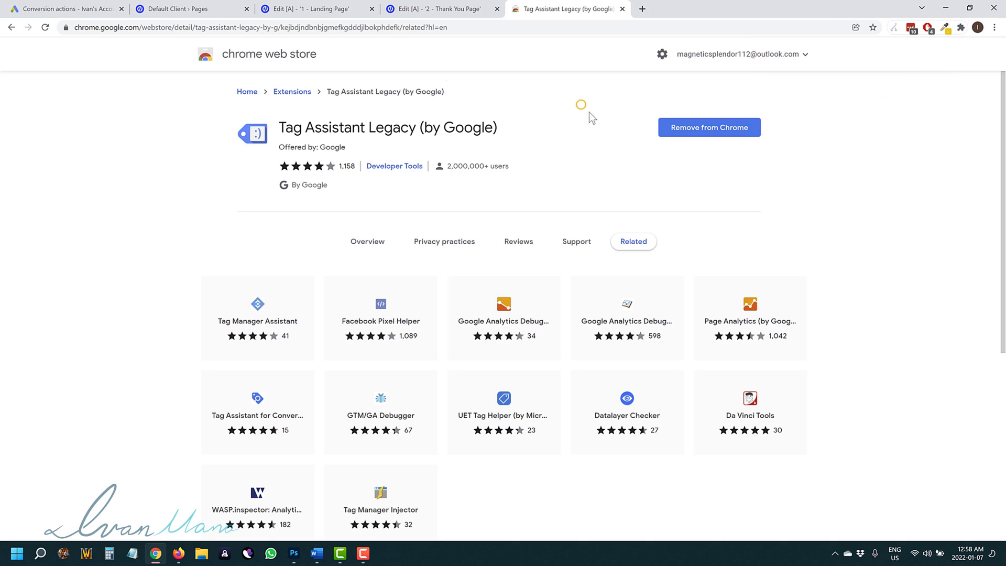
click(960, 28)
click(937, 208)
click(769, 173)
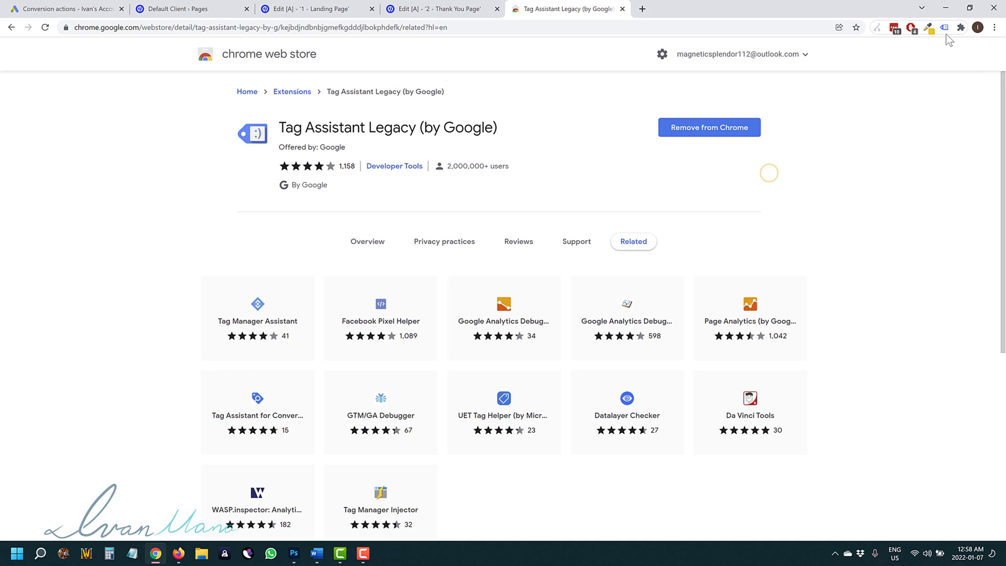
- Open the live landing page in a new tab from its Unbounce overview
click(309, 9)
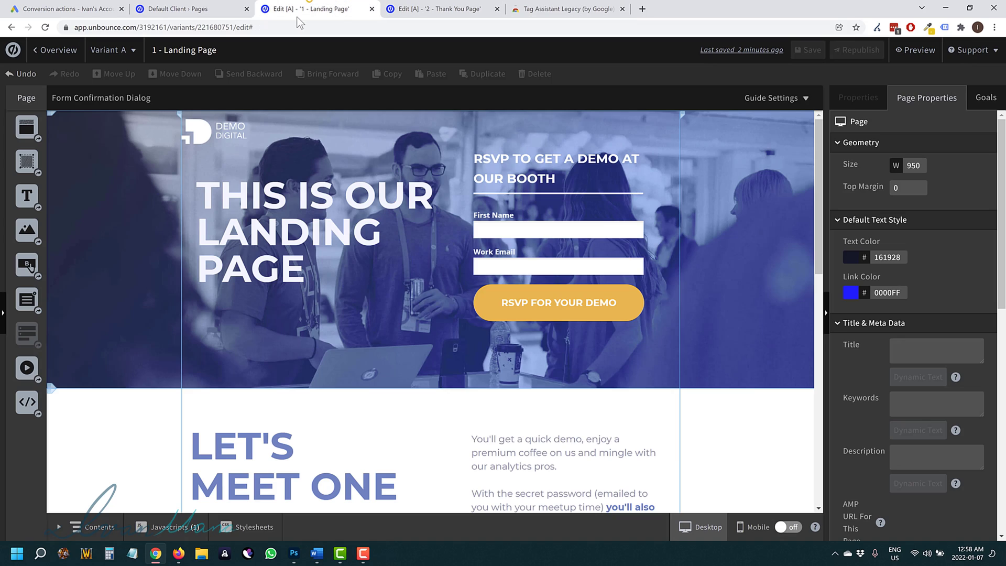
click(435, 9)
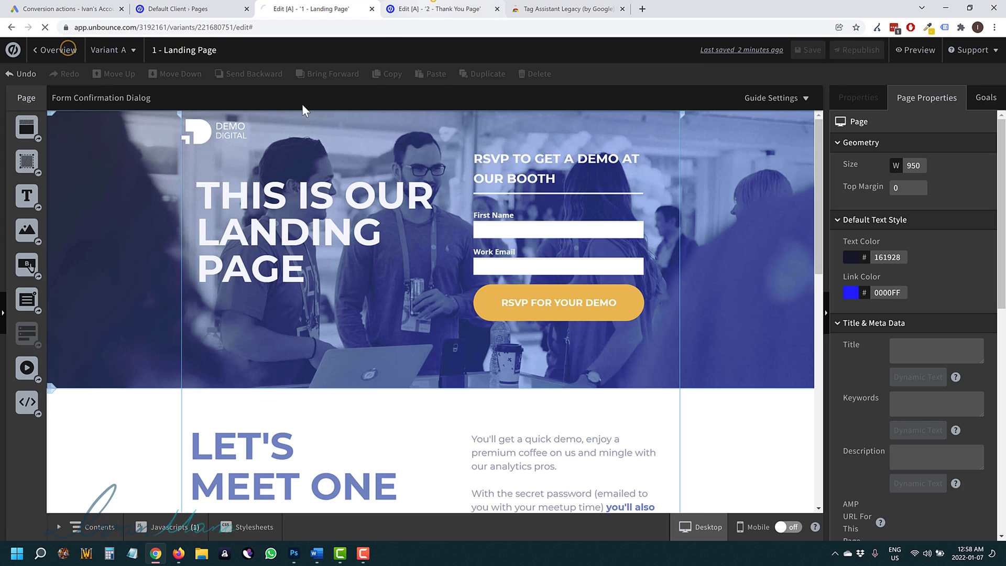
click(51, 50)
click(306, 9)
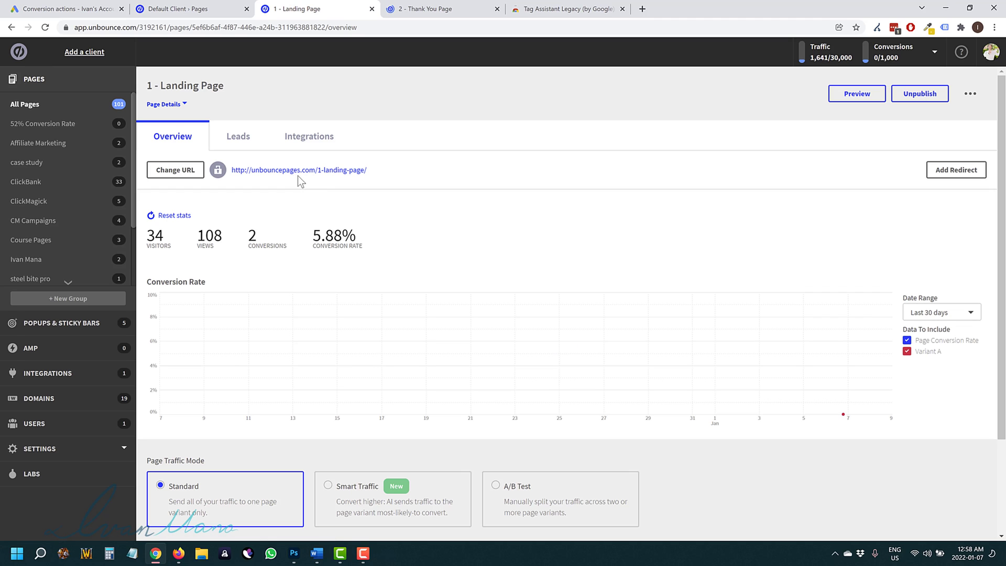
click(286, 170)
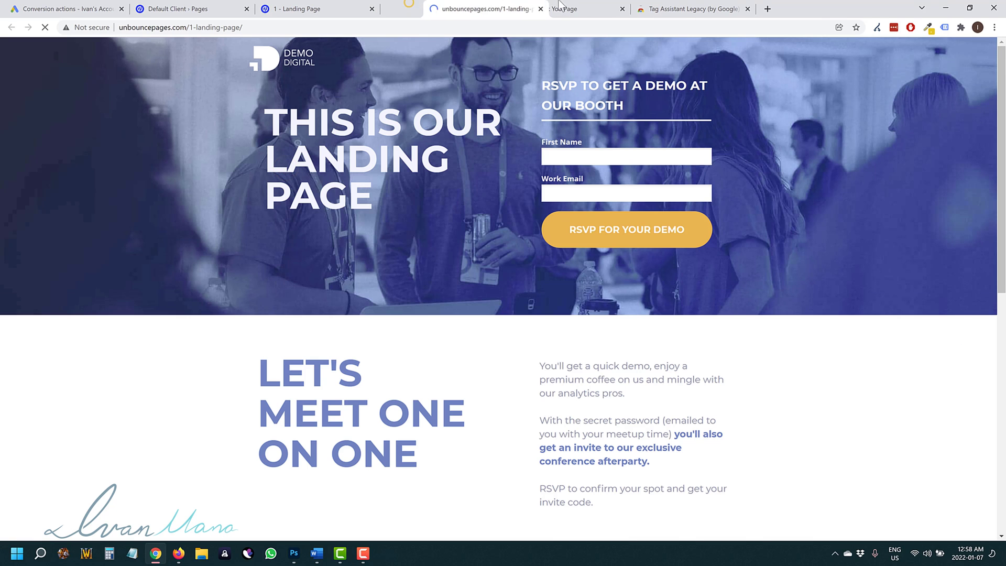
- Open the live thank-you page, order its tab after the landing page, and launch Tag Assistant there
click(417, 7)
click(286, 170)
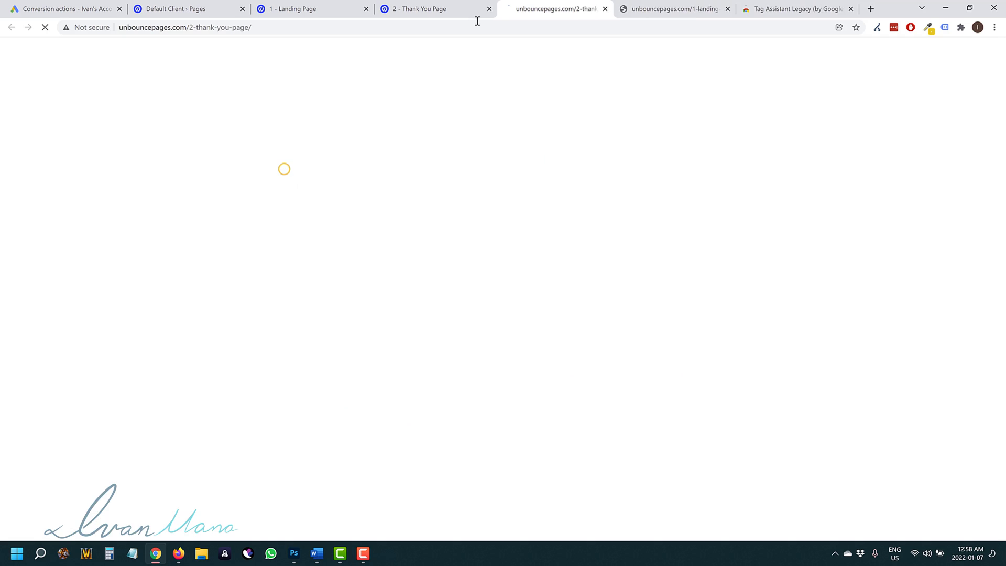
drag(556, 9, 661, 2)
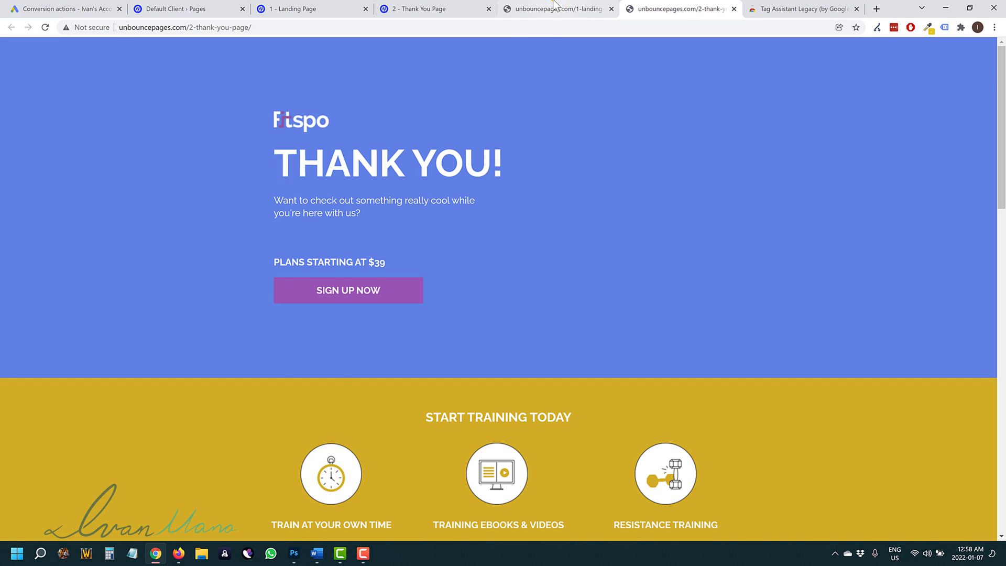
click(555, 8)
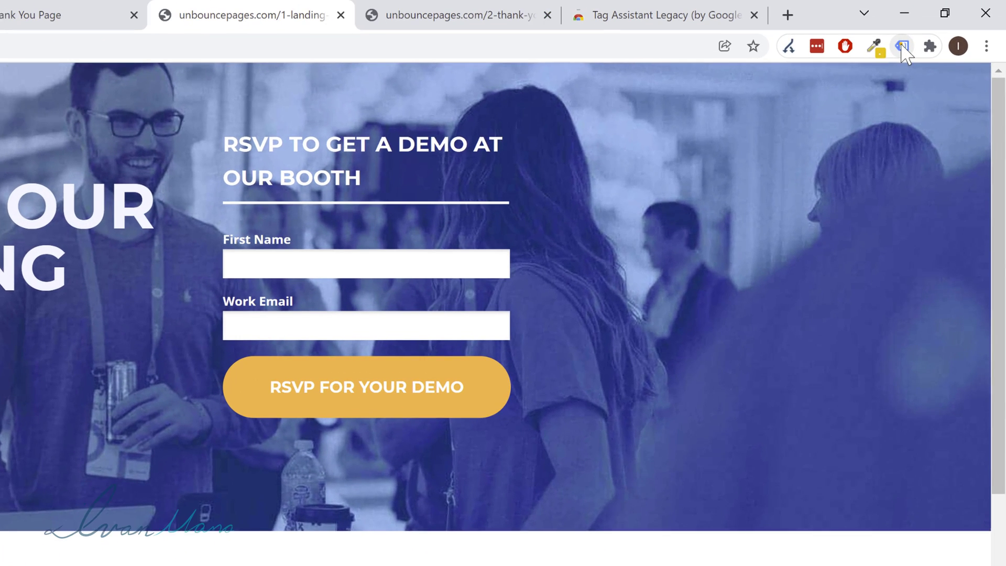
click(931, 33)
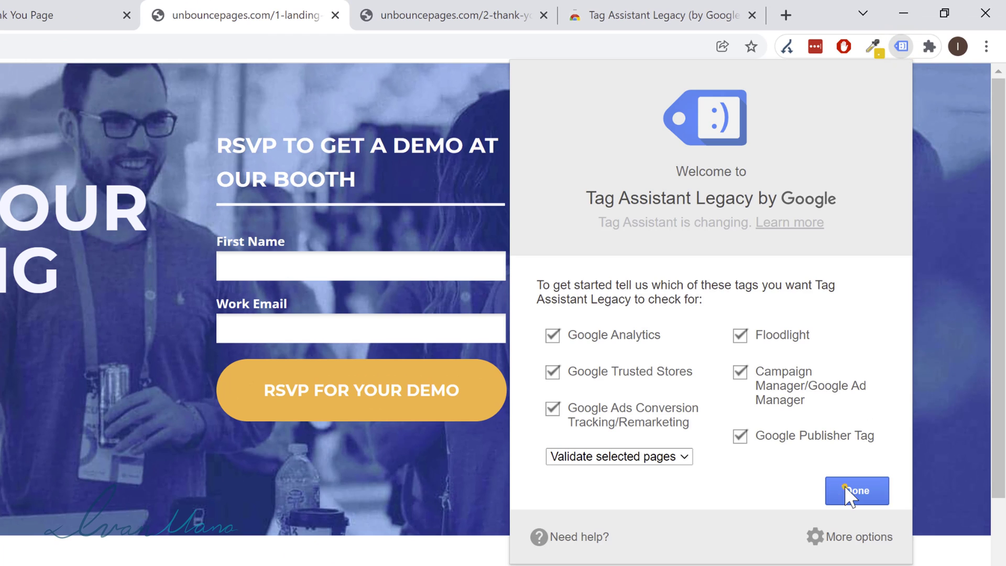
- Enable Tag Assistant Legacy on the landing page and reload it for tag analysis
click(844, 485)
click(557, 237)
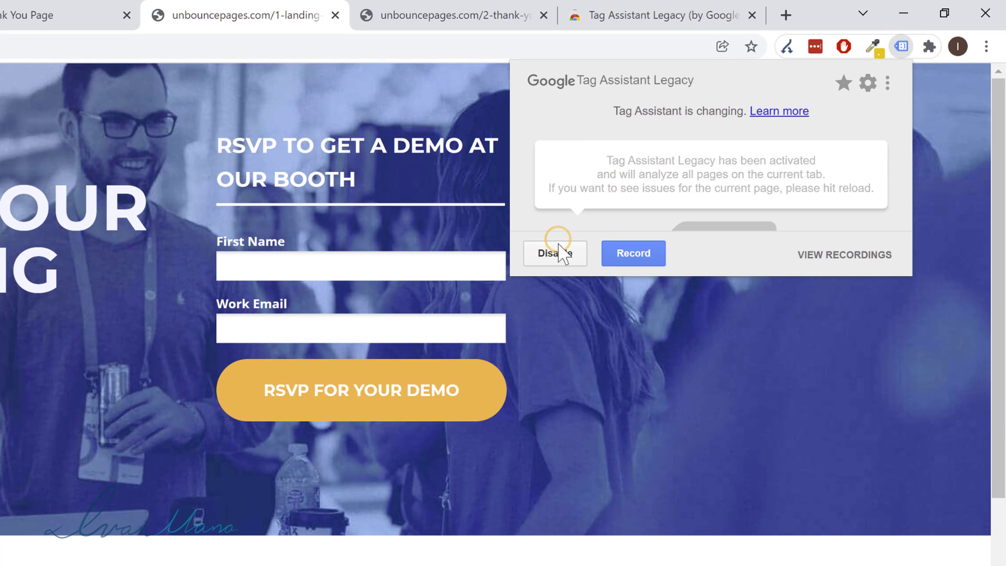
key(F5)
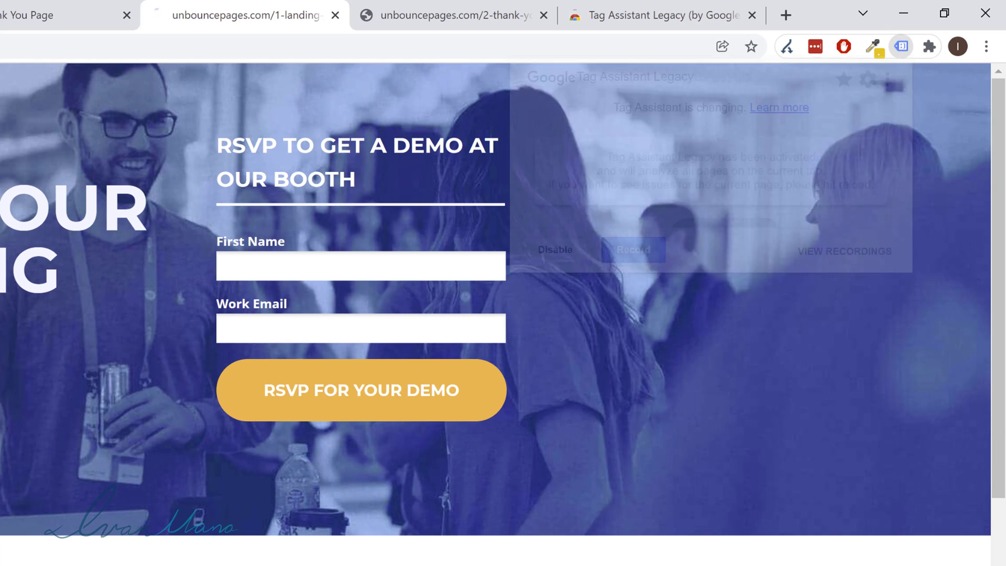
- Check the results showing 2 tags, inspect the global site tag, then return to Unbounce's overview
click(902, 52)
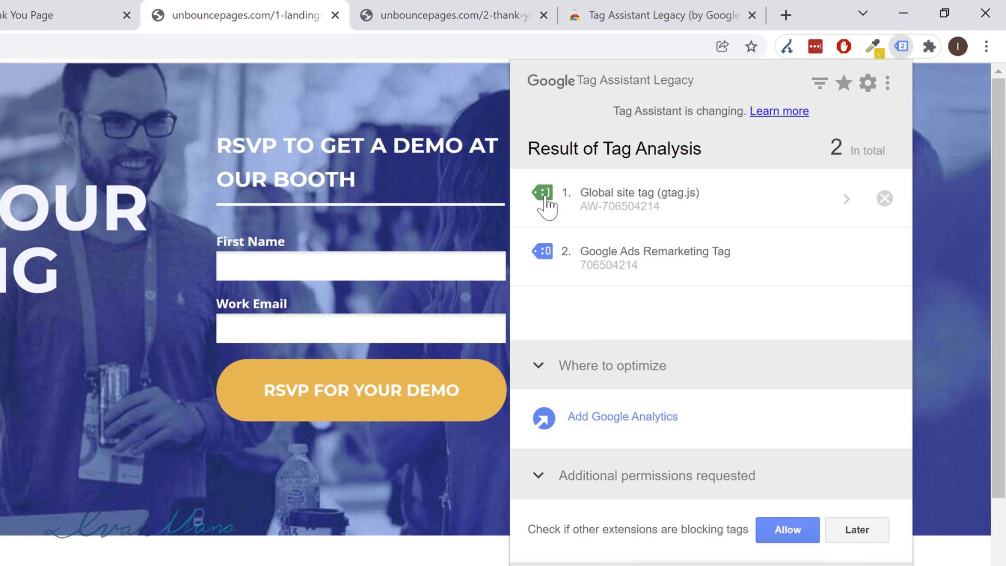
drag(826, 148, 897, 156)
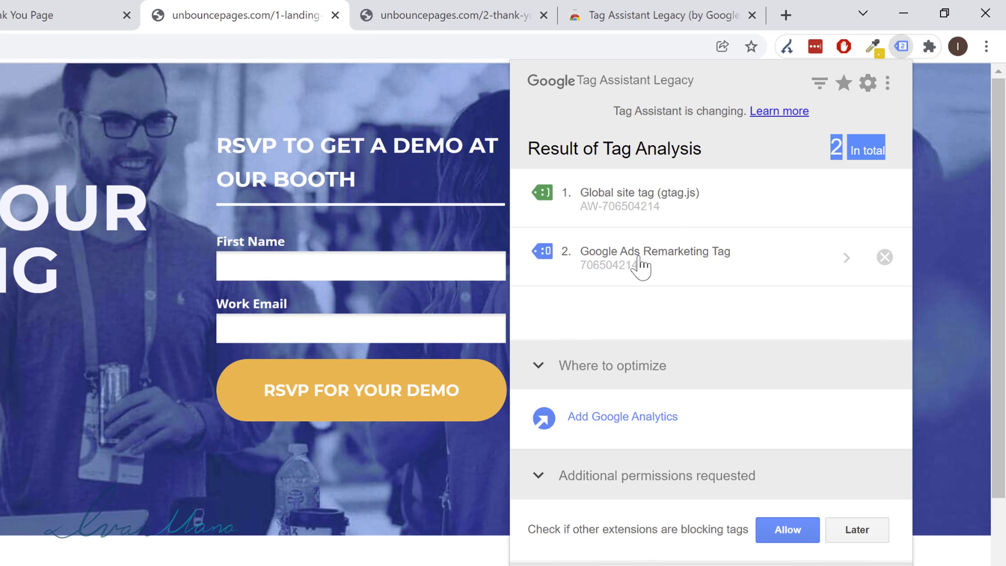
click(630, 207)
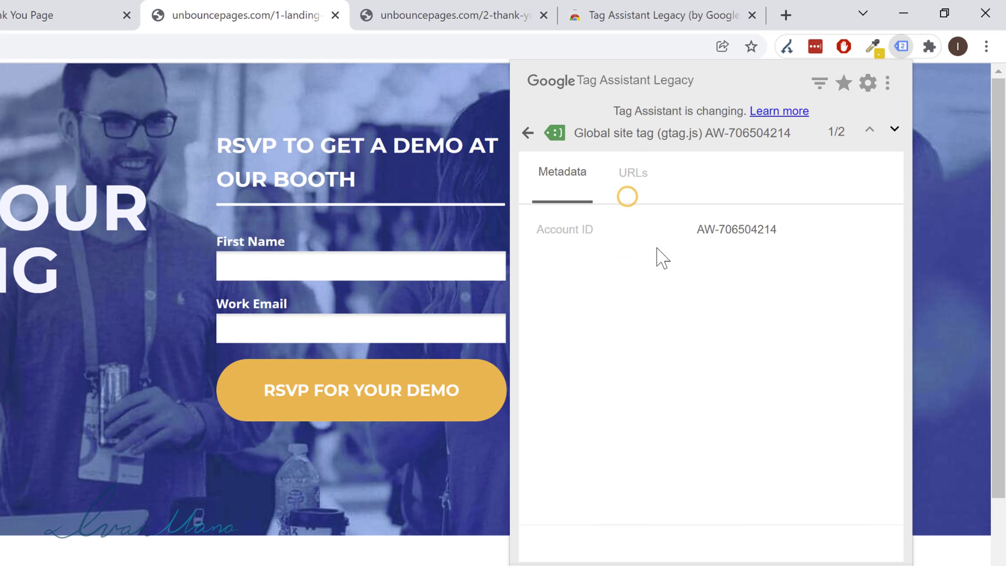
click(790, 134)
click(135, 9)
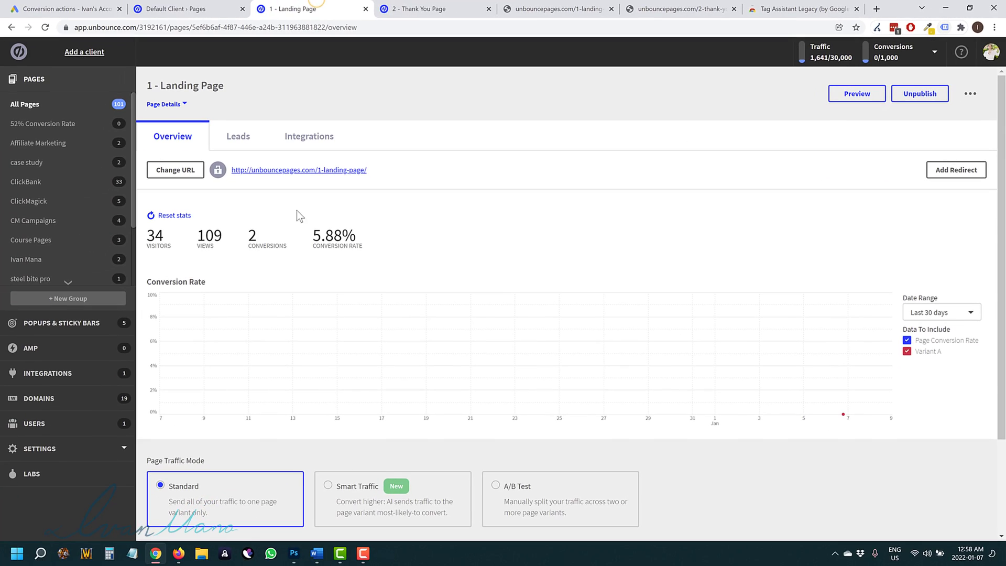
- Open the Unbounce variant editor, then open the Sign - up - booth conversion action in Google Ads
scroll(837, 434, down, 1)
click(935, 539)
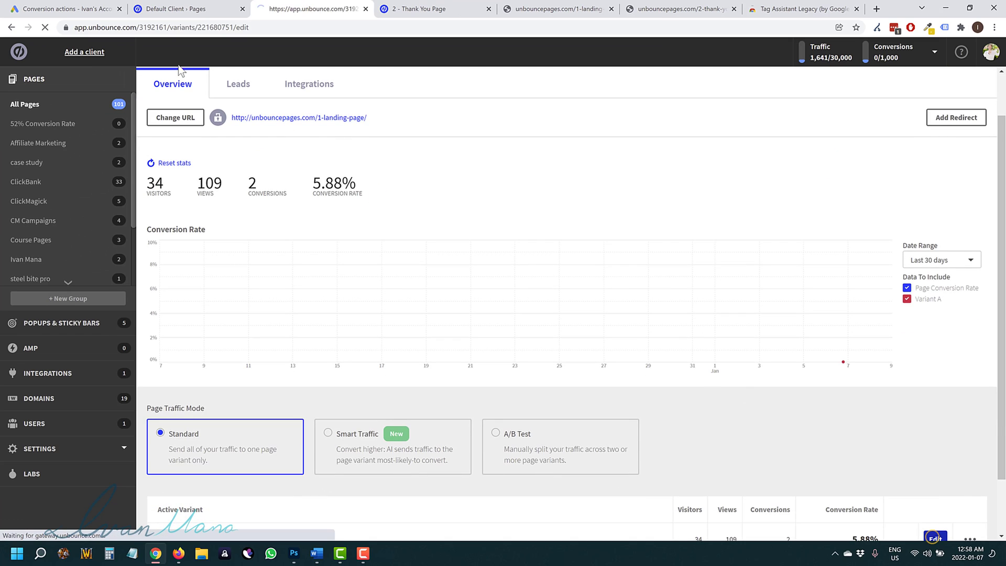
key(ctrl+1)
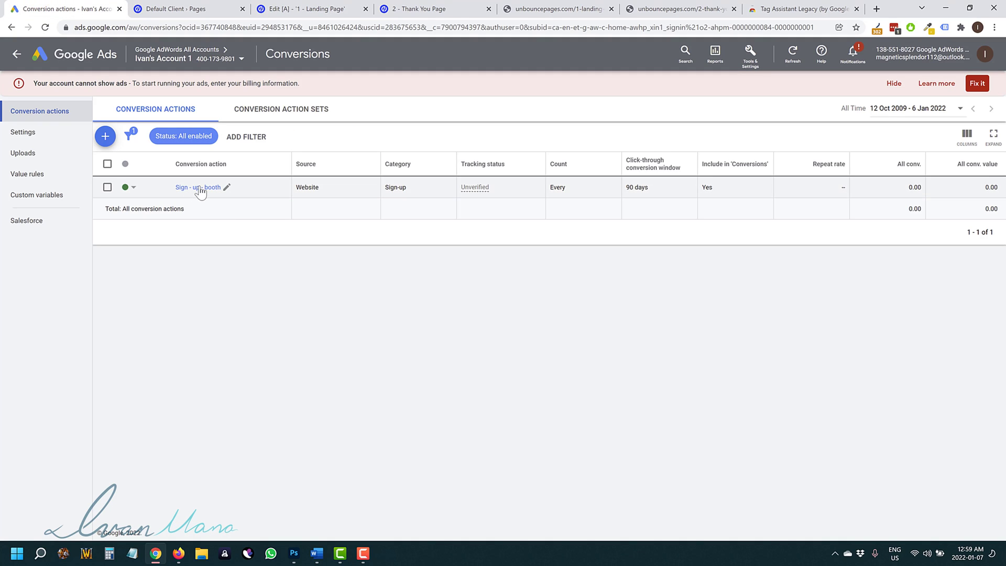
click(226, 187)
click(251, 256)
click(210, 189)
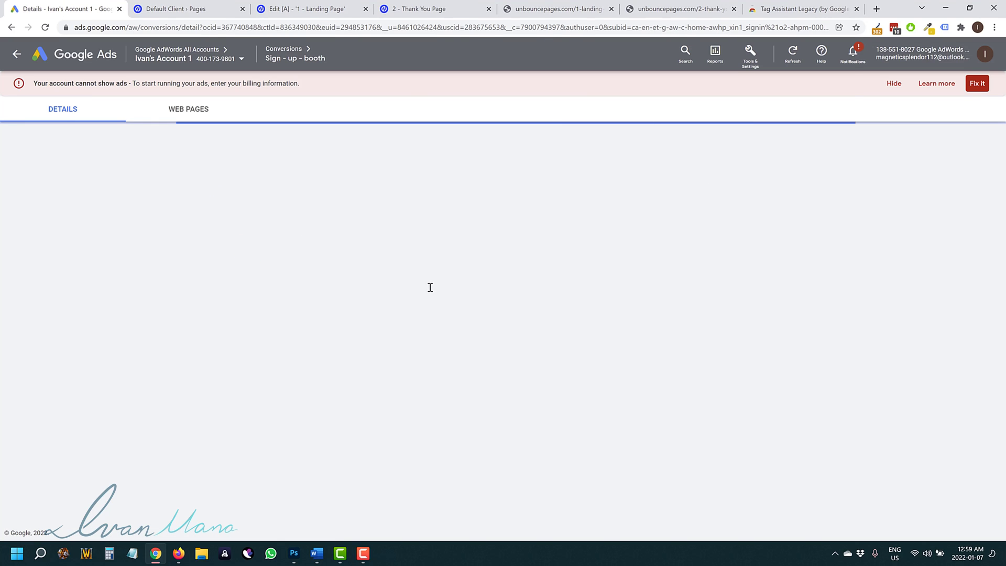
- Choose Install the tag yourself to show the global site tag and page-load event snippet
click(410, 440)
scroll(345, 373, down, 2)
click(382, 403)
scroll(536, 376, down, 8)
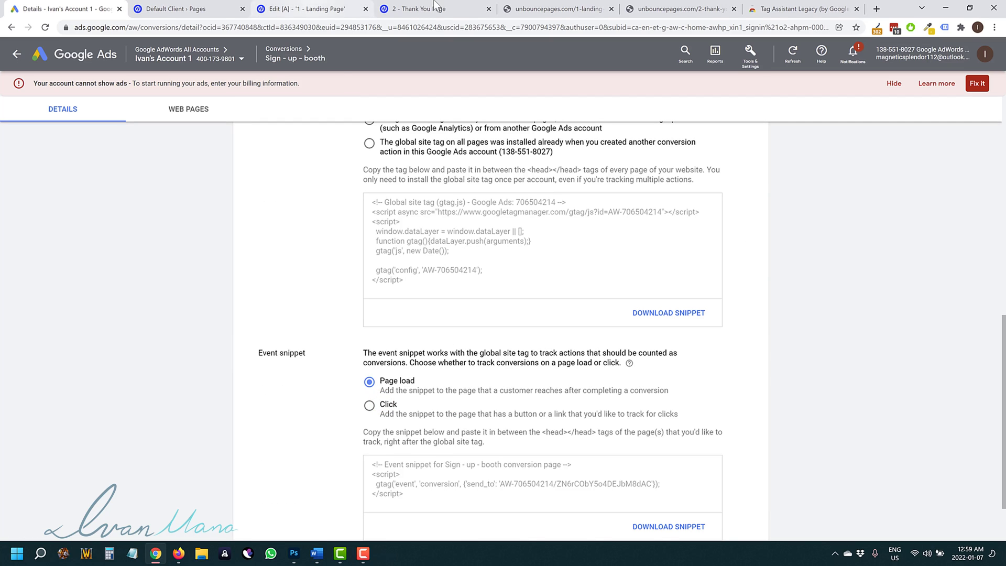
click(350, 9)
click(168, 531)
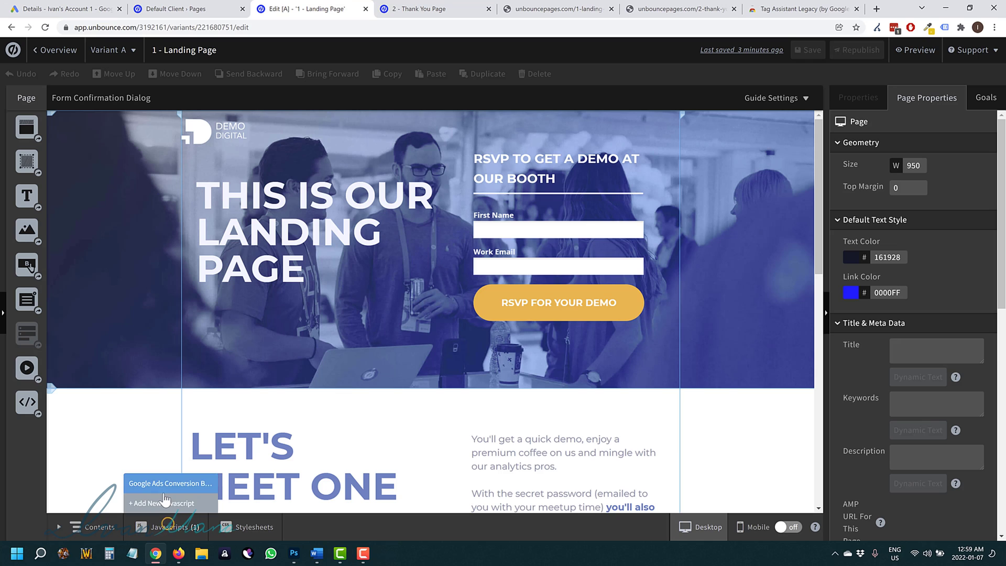
click(163, 489)
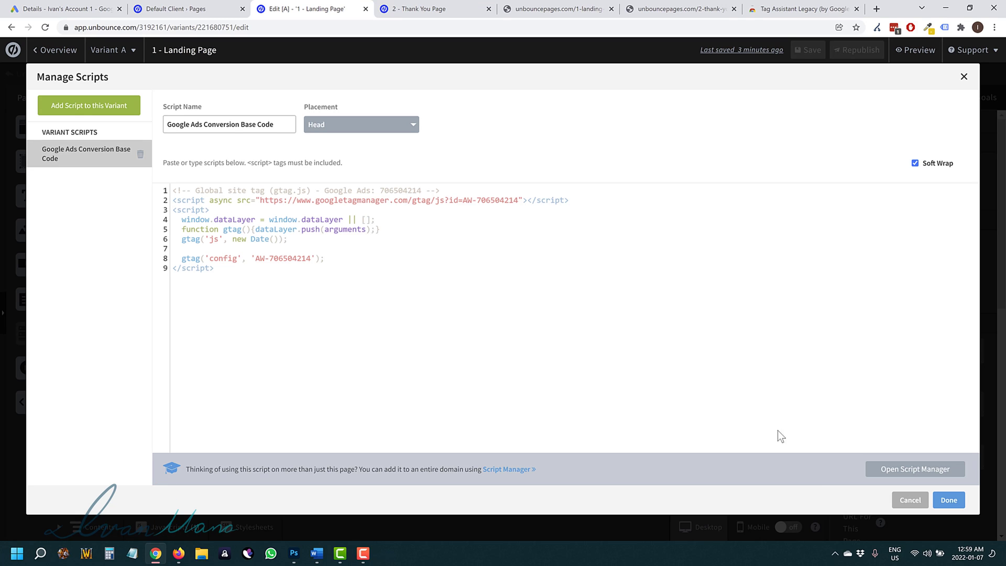
click(895, 500)
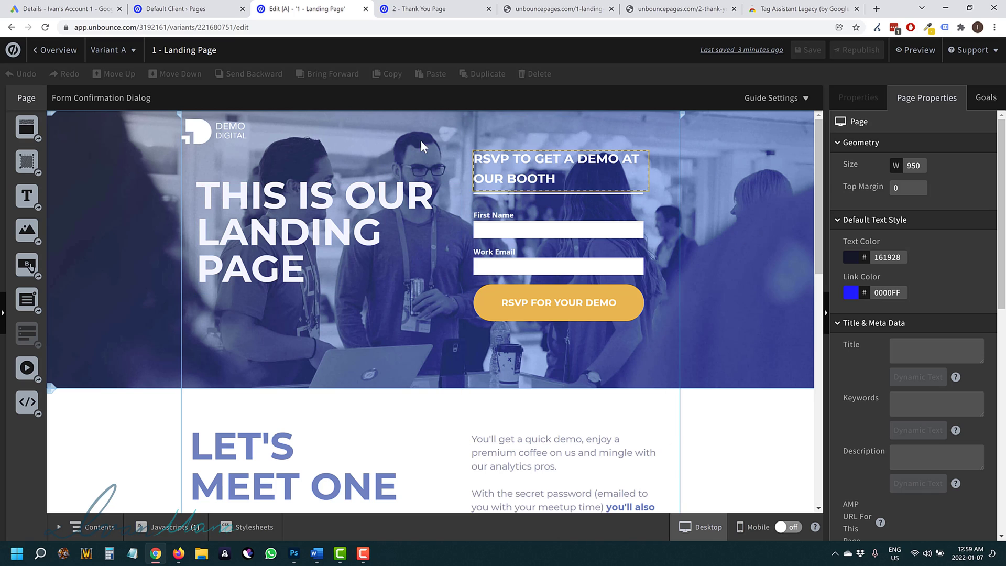
- Enable Tag Assistant Legacy on the live thank-you page and reload it for analysis
click(561, 9)
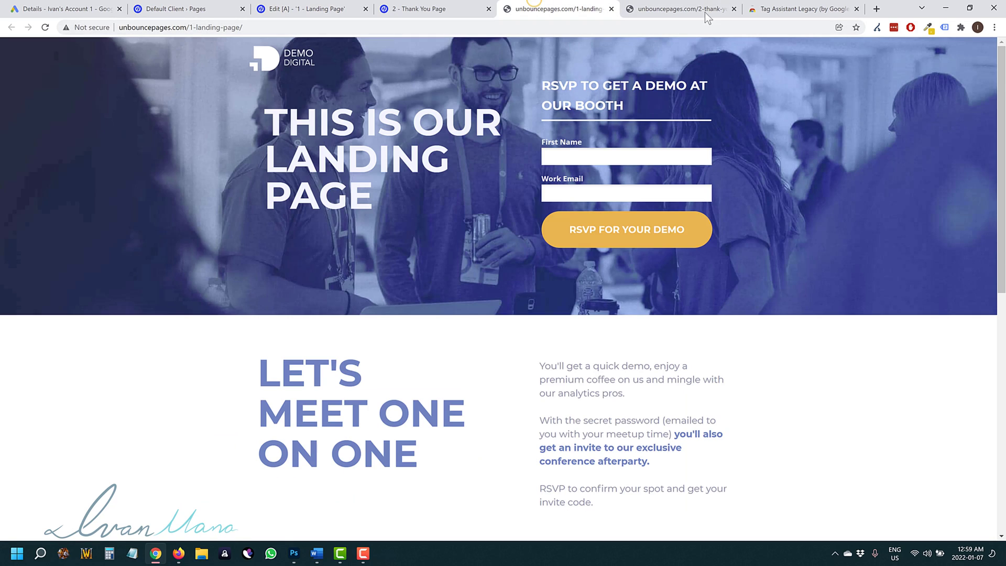
click(681, 9)
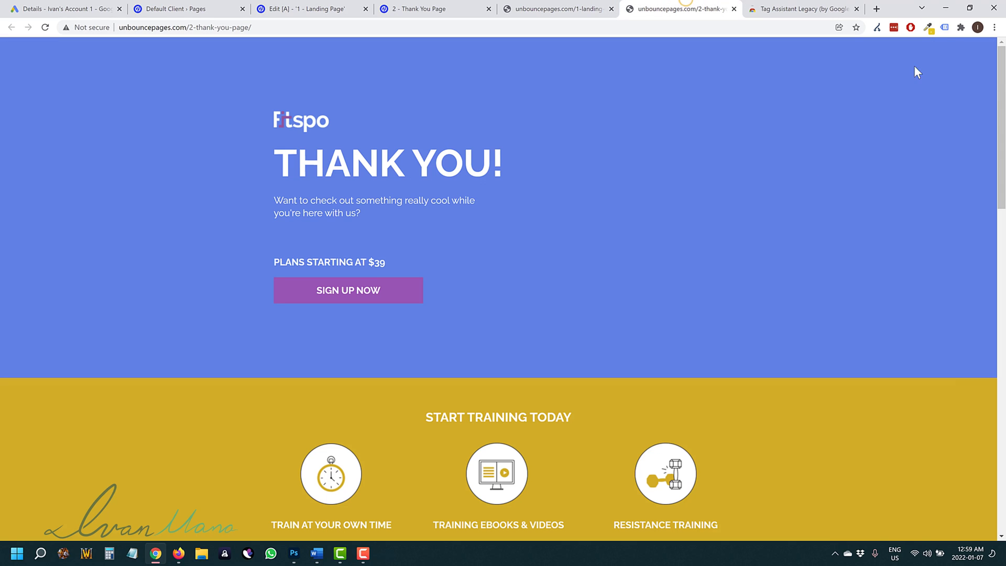
click(944, 29)
click(741, 149)
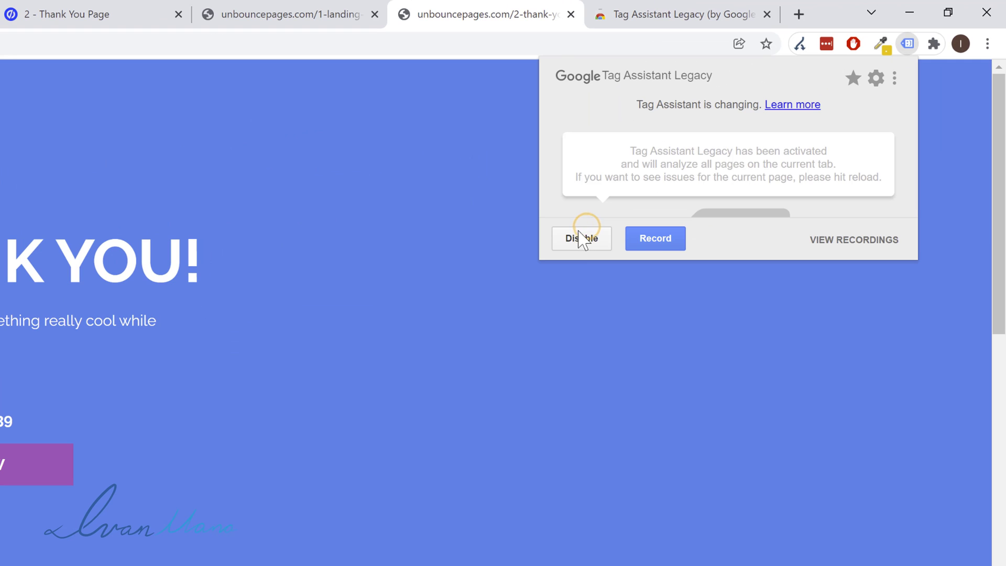
click(292, 212)
key(F5)
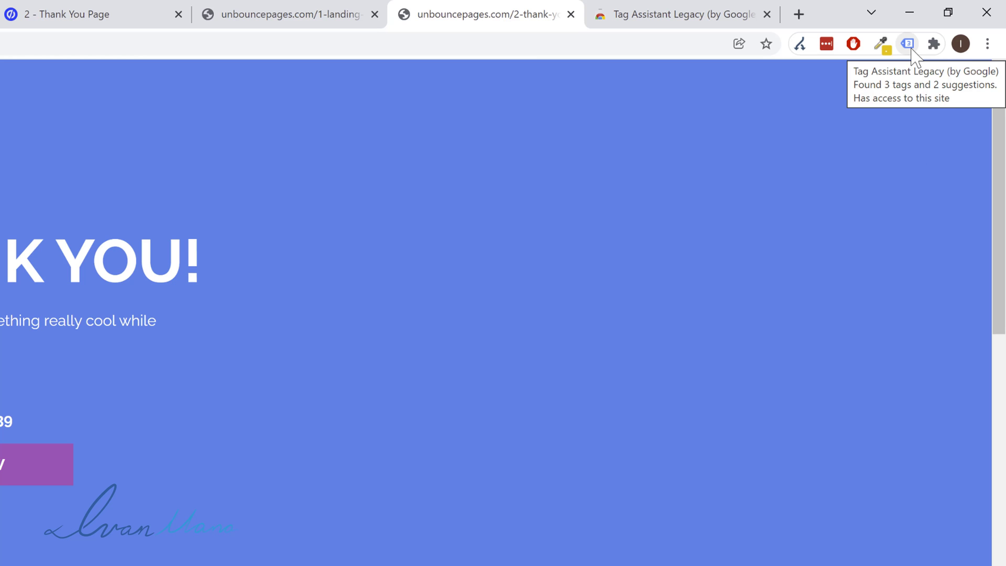
- Inspect the Google Ads Conversion Tracking and global site tag details, then close the landing page tab
click(909, 46)
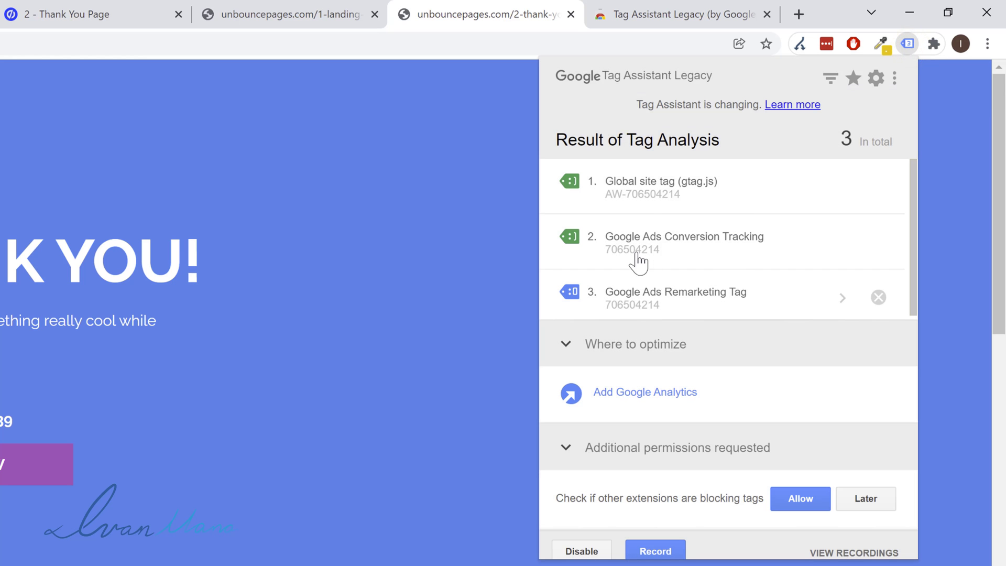
click(704, 244)
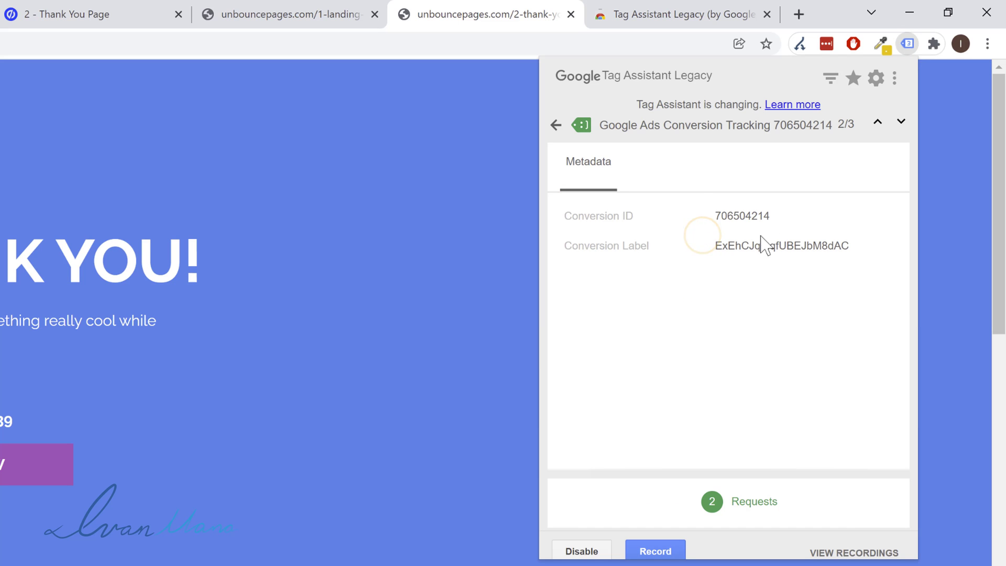
click(556, 125)
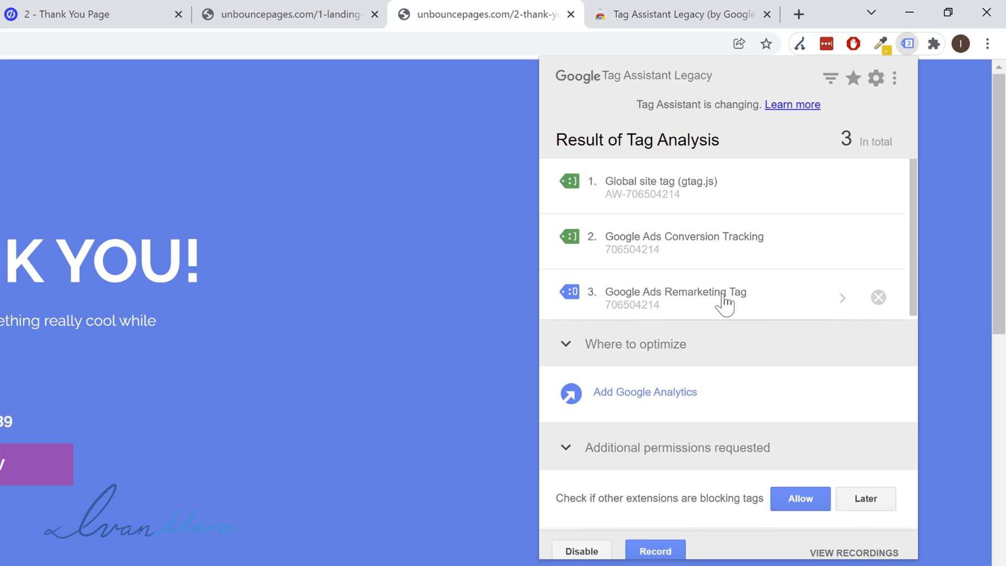
click(443, 254)
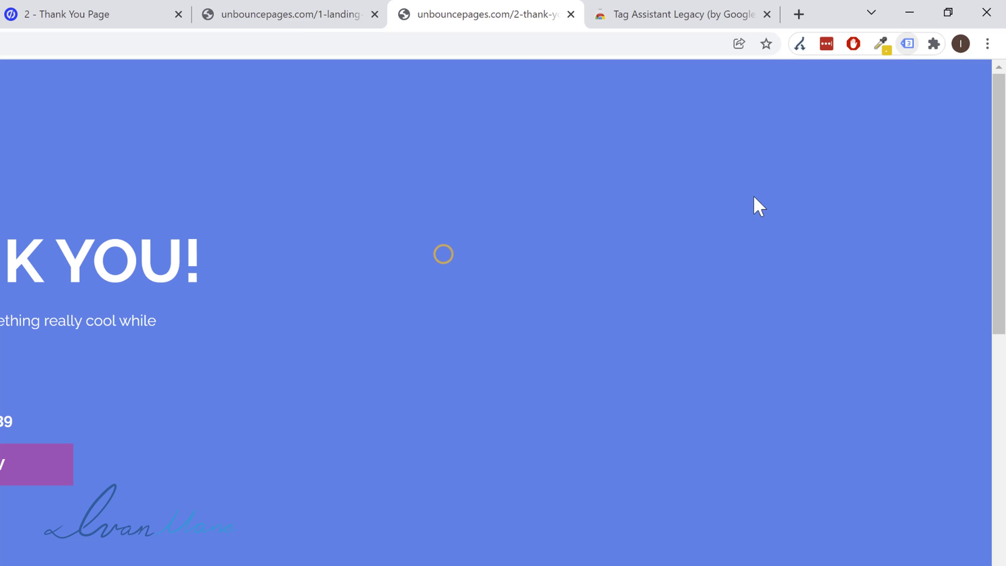
click(323, 14)
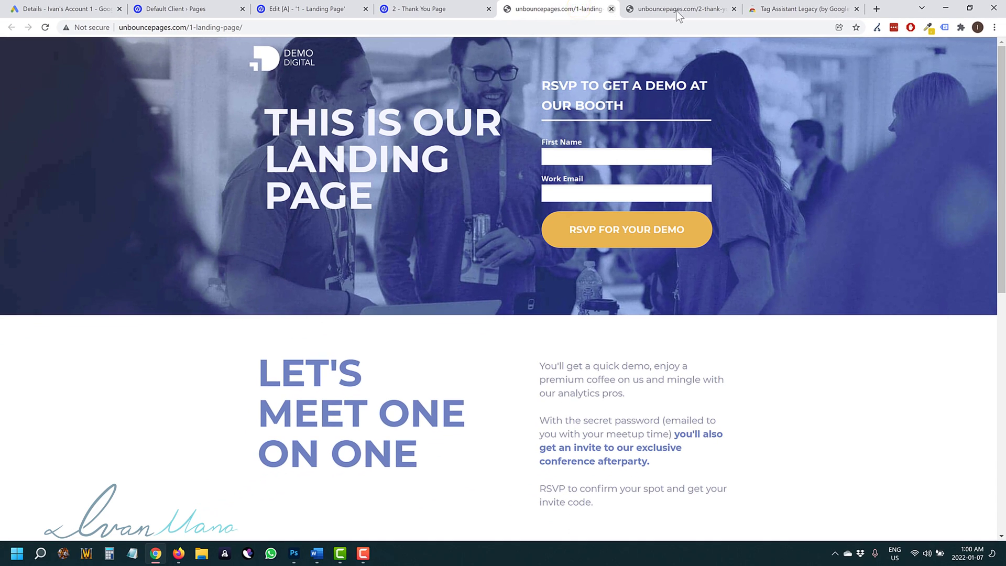
click(678, 11)
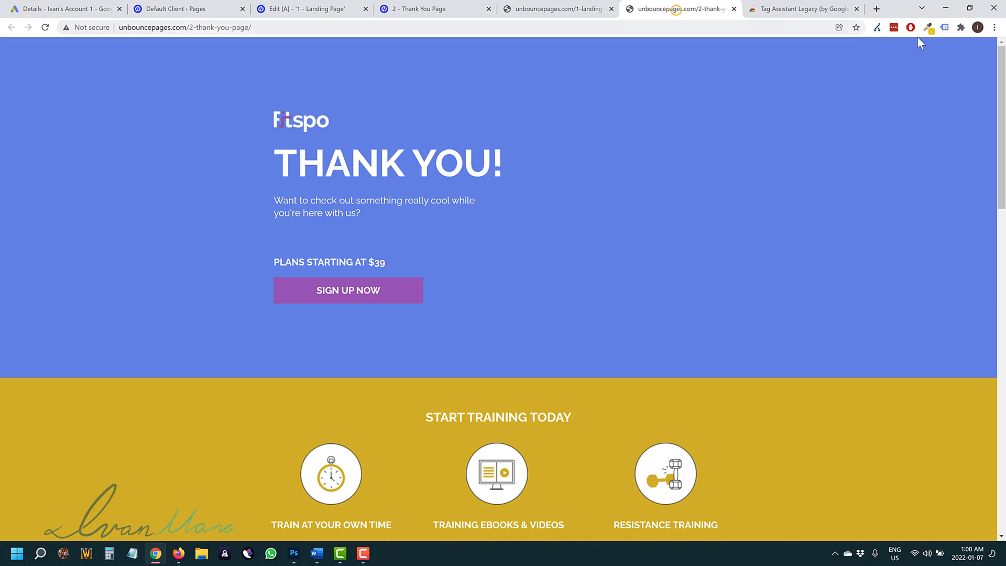
click(945, 27)
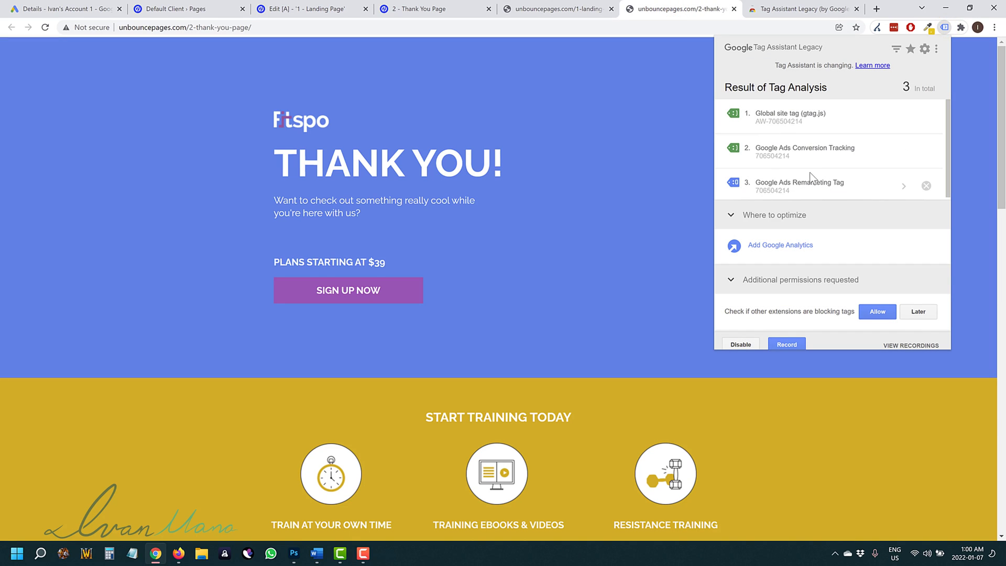
click(770, 118)
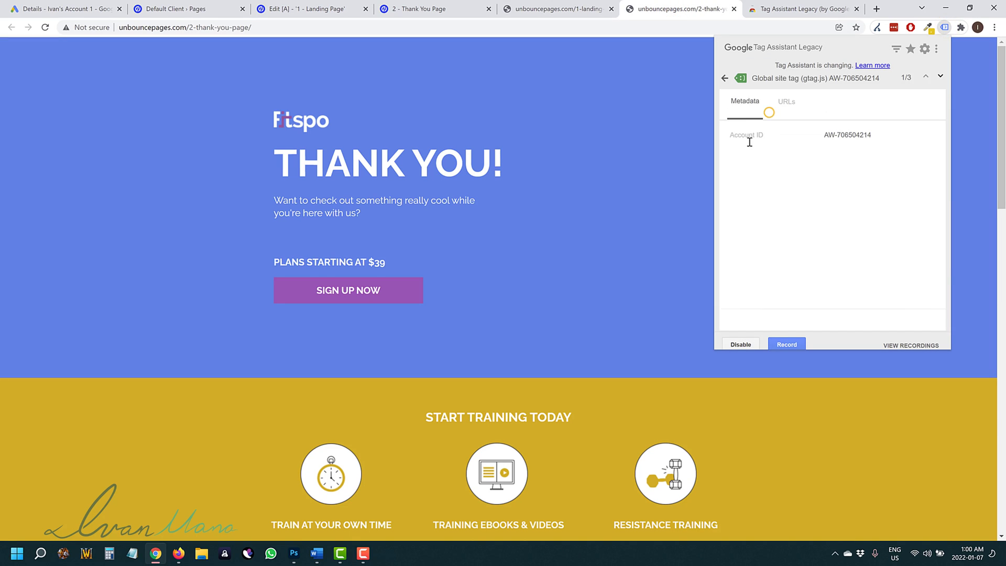
click(726, 78)
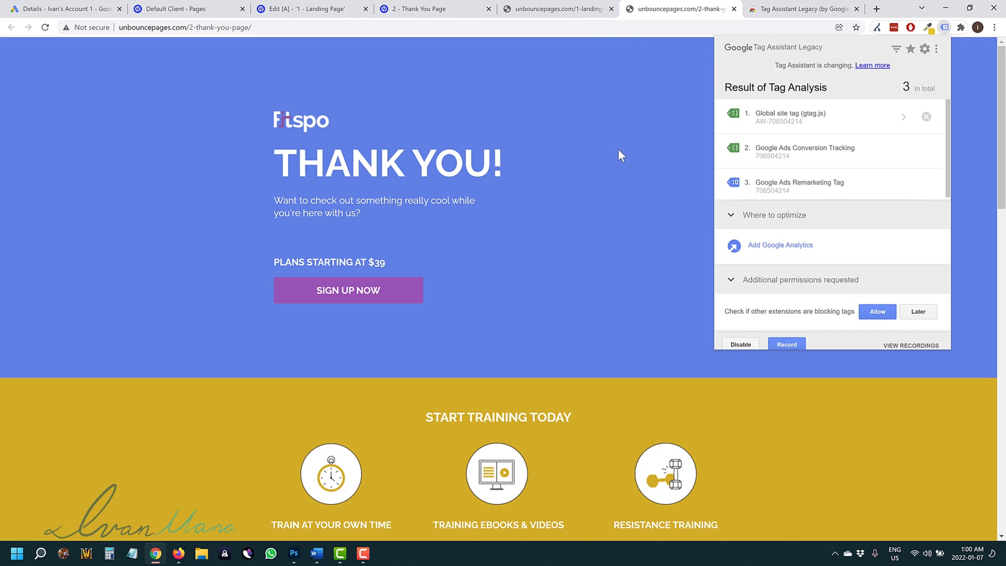
click(603, 10)
click(611, 9)
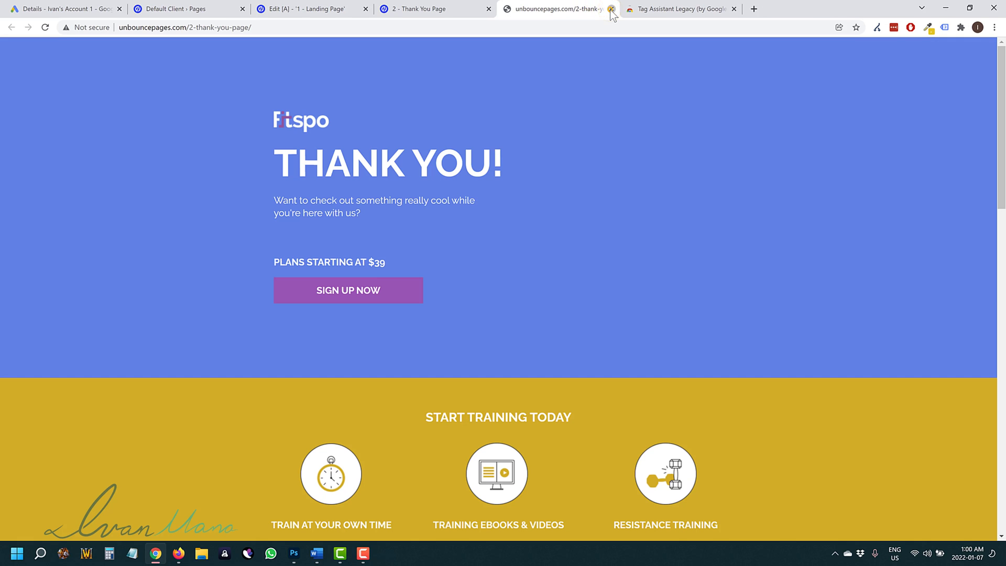
- Close the thank-you and web store tabs and return to All campaigns in Google Ads
click(611, 8)
click(611, 8)
click(75, 9)
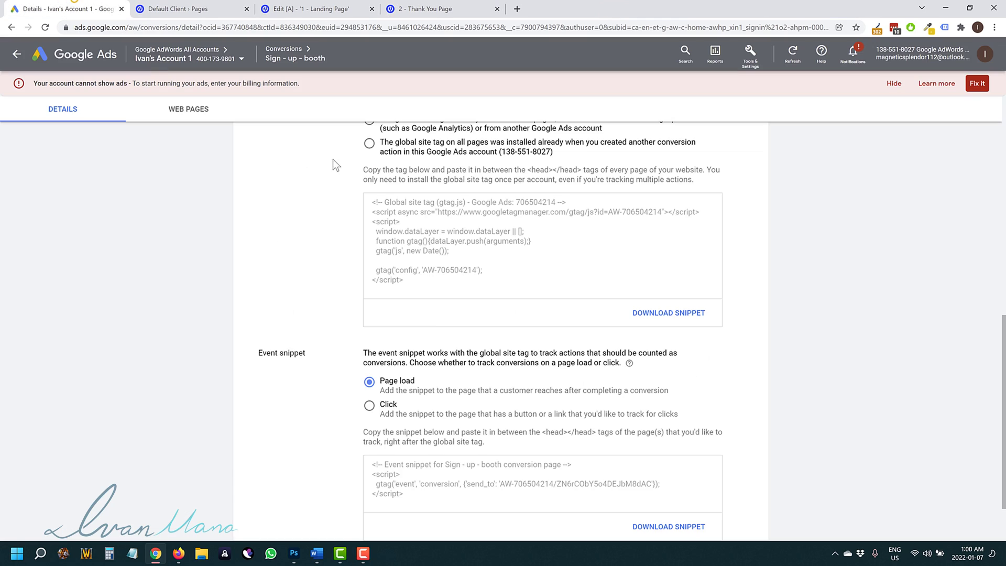
scroll(323, 413, down, 2)
click(275, 495)
click(12, 55)
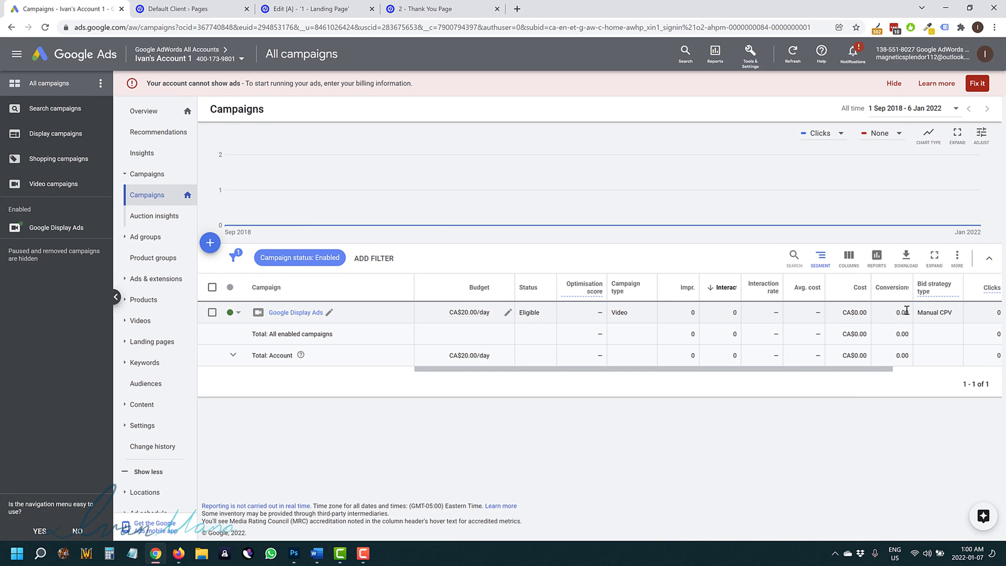
- Add Cost / conv. and All conv. columns right after Conversions and apply them to the campaigns table
click(850, 257)
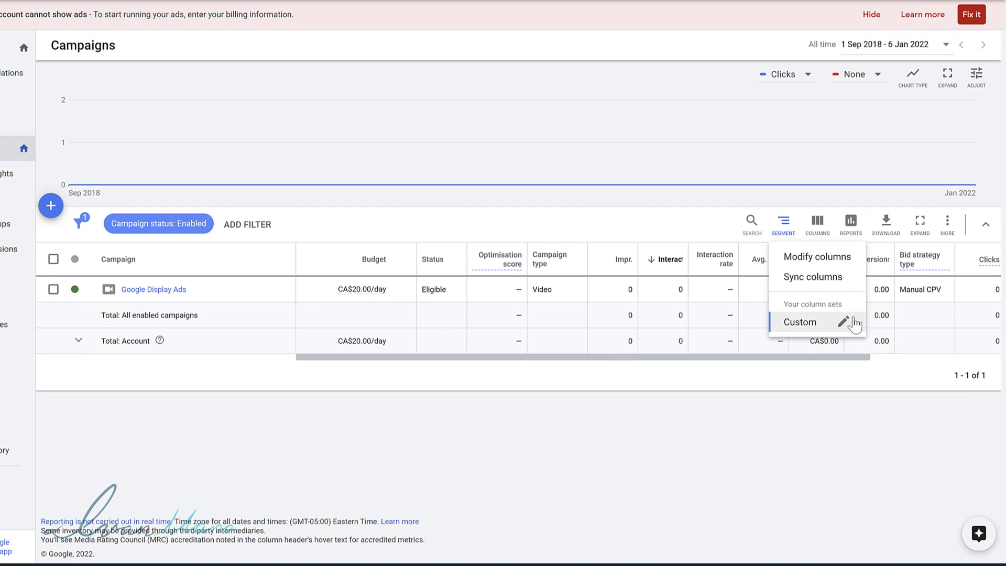
click(810, 258)
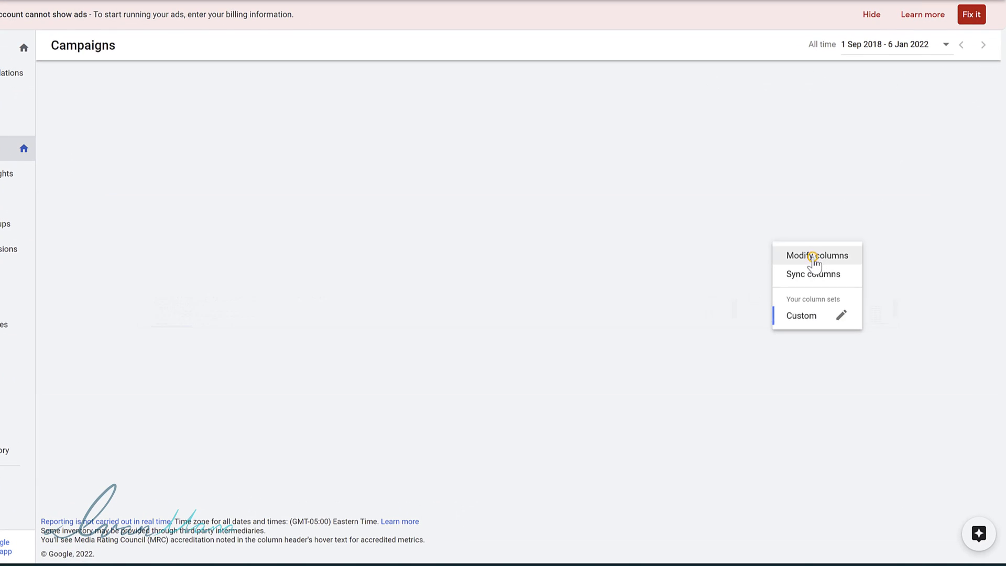
click(190, 212)
mouse_move(221, 254)
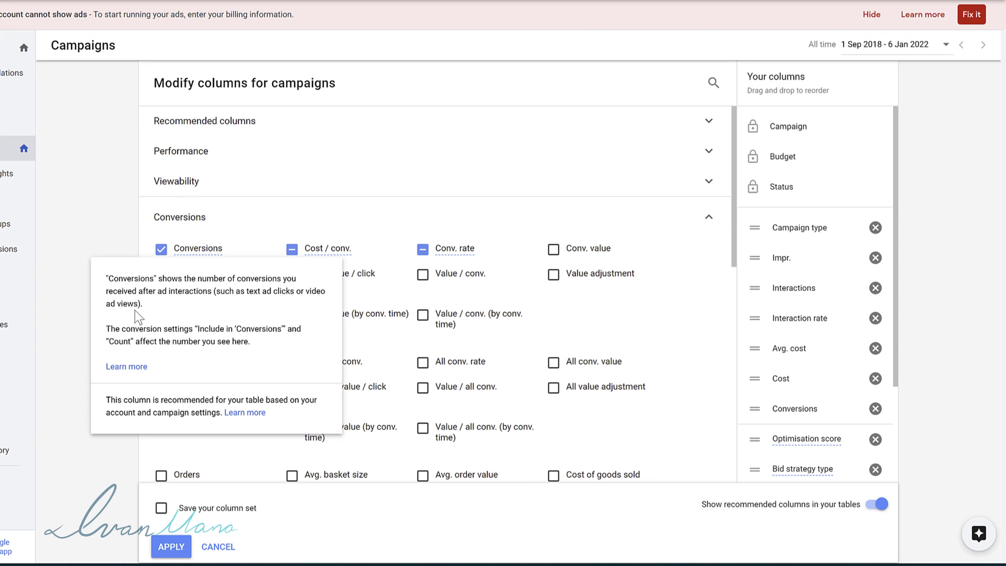
click(74, 235)
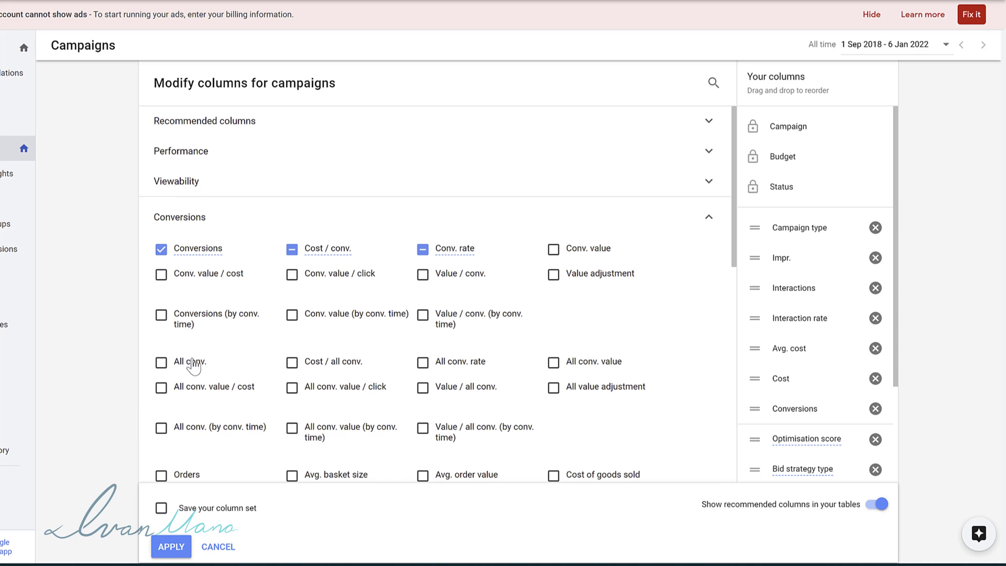
mouse_move(172, 366)
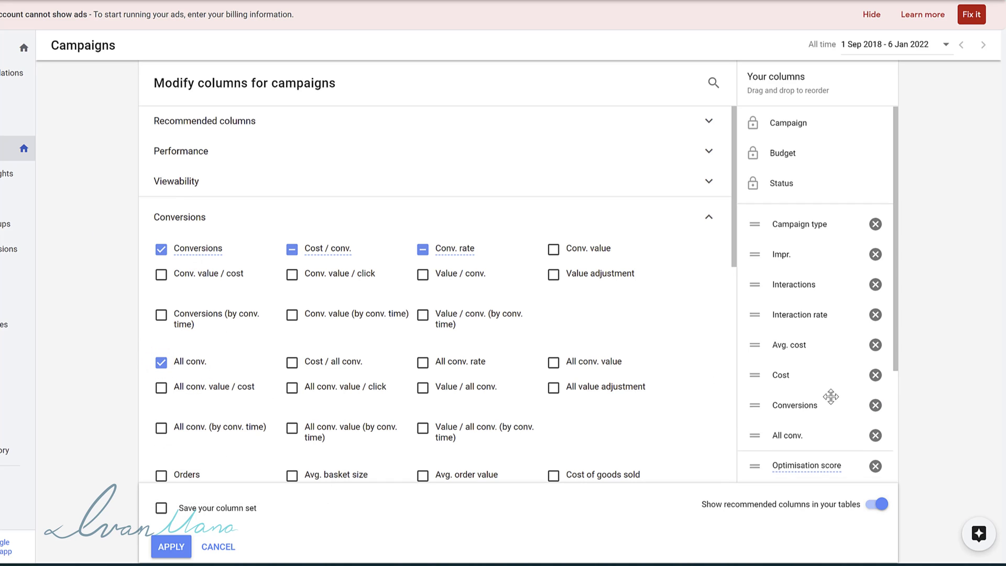
scroll(807, 367, down, 3)
scroll(801, 345, up, 2)
drag(755, 376, 770, 356)
scroll(775, 393, down, 2)
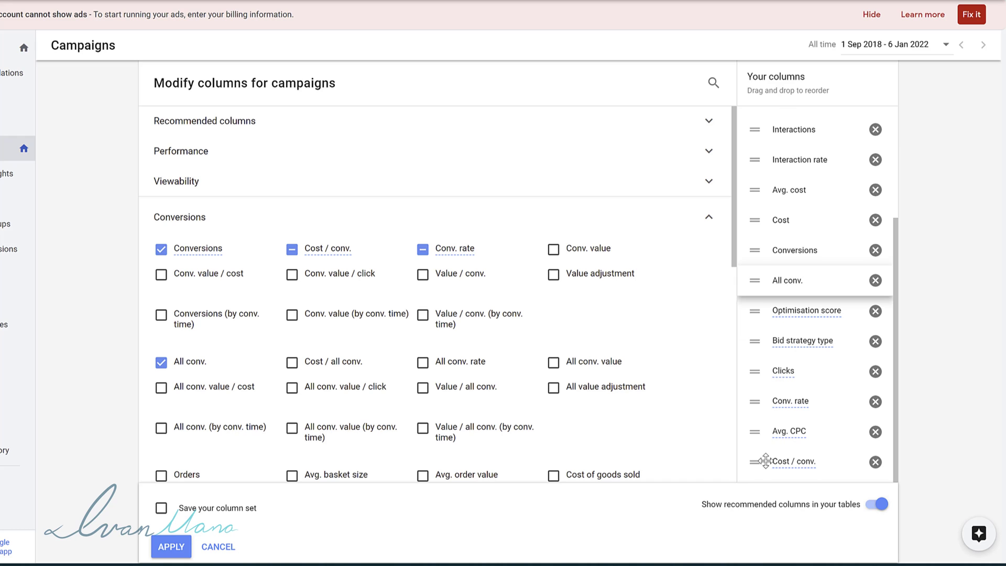
drag(761, 463, 800, 253)
scroll(487, 434, down, 1)
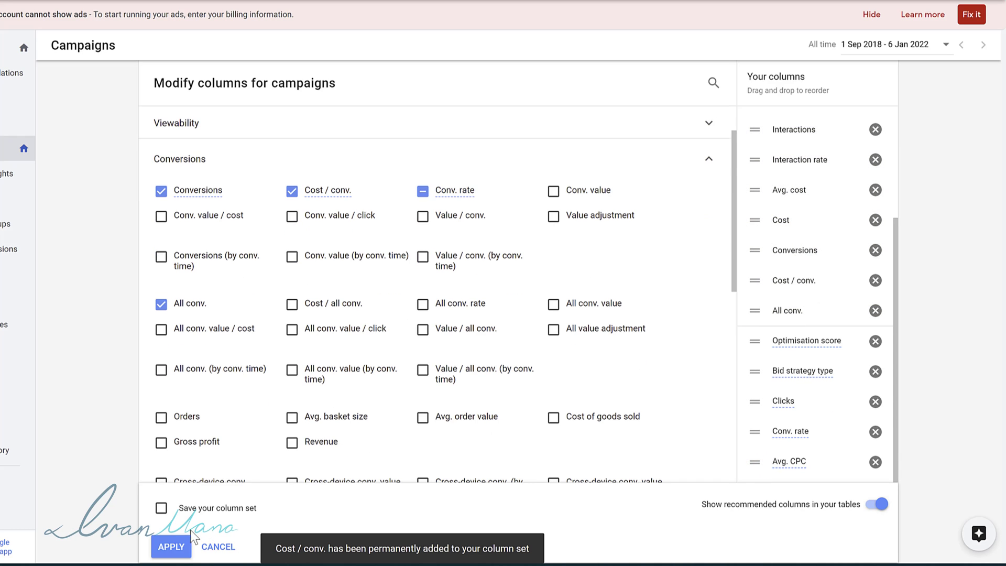
click(172, 549)
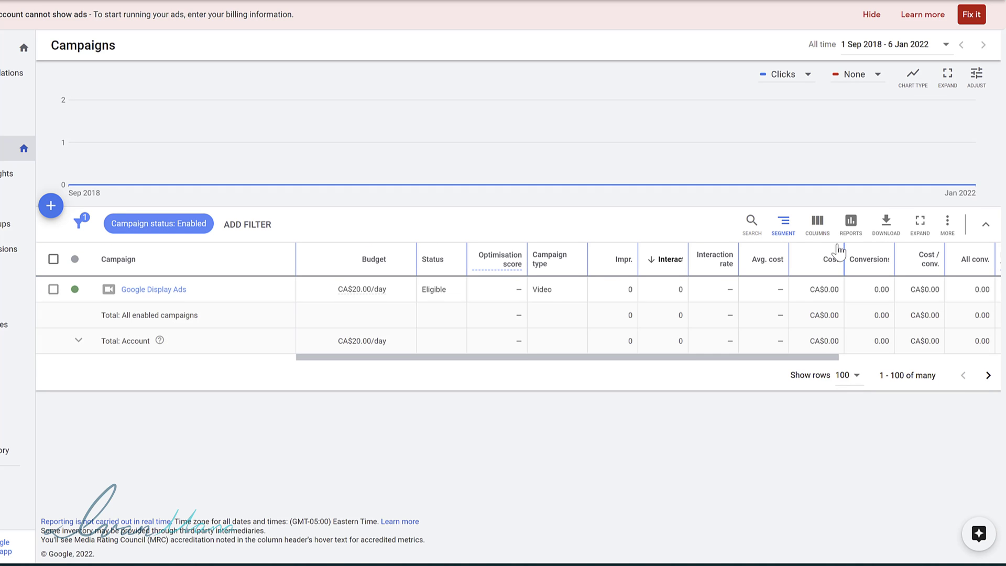
- Revisit the campaign column editor and close it without further changes
click(807, 228)
click(809, 258)
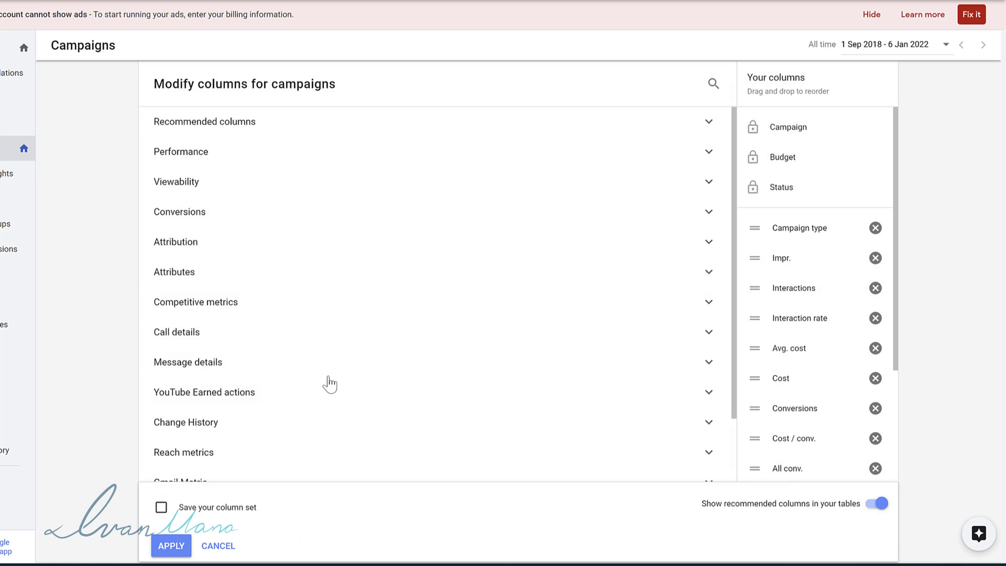
click(161, 507)
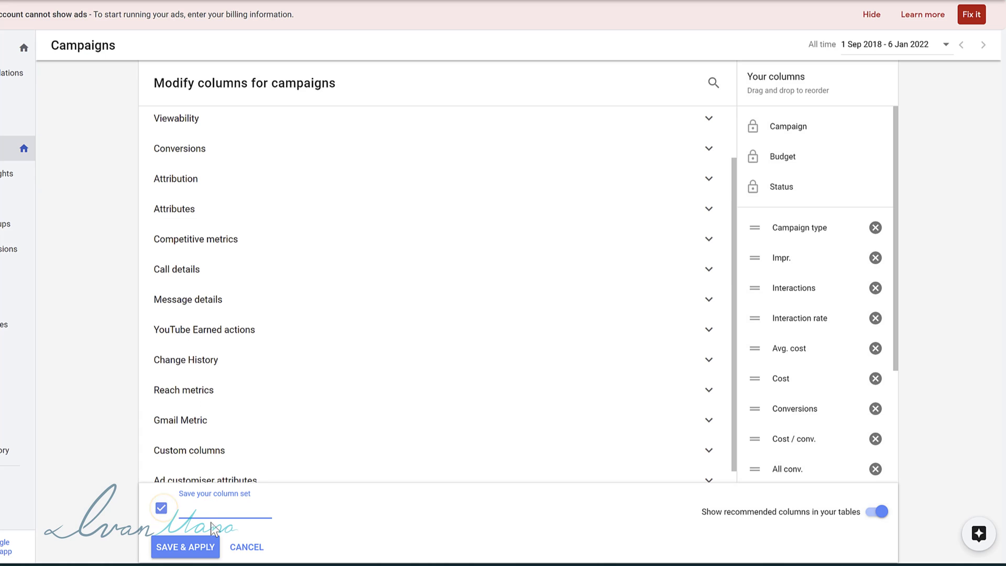
click(238, 546)
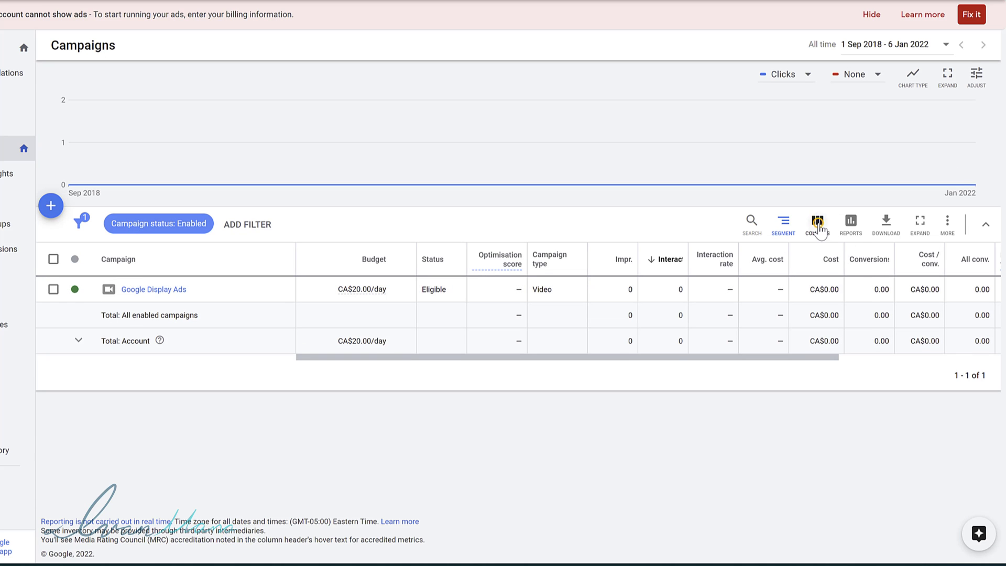
click(817, 222)
click(576, 417)
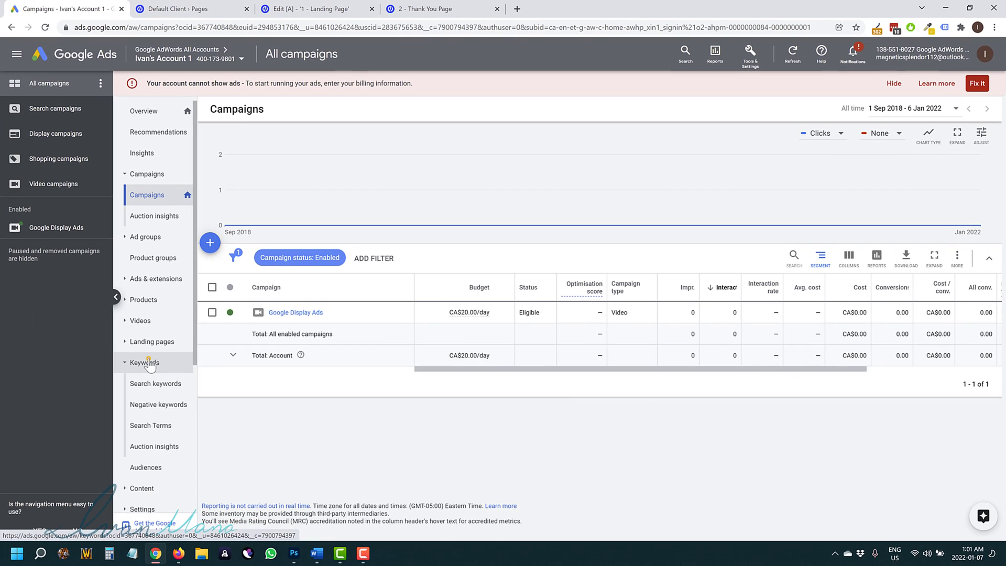
- Open Search Keywords and review the Conversions category of its default column set, then cancel
click(149, 363)
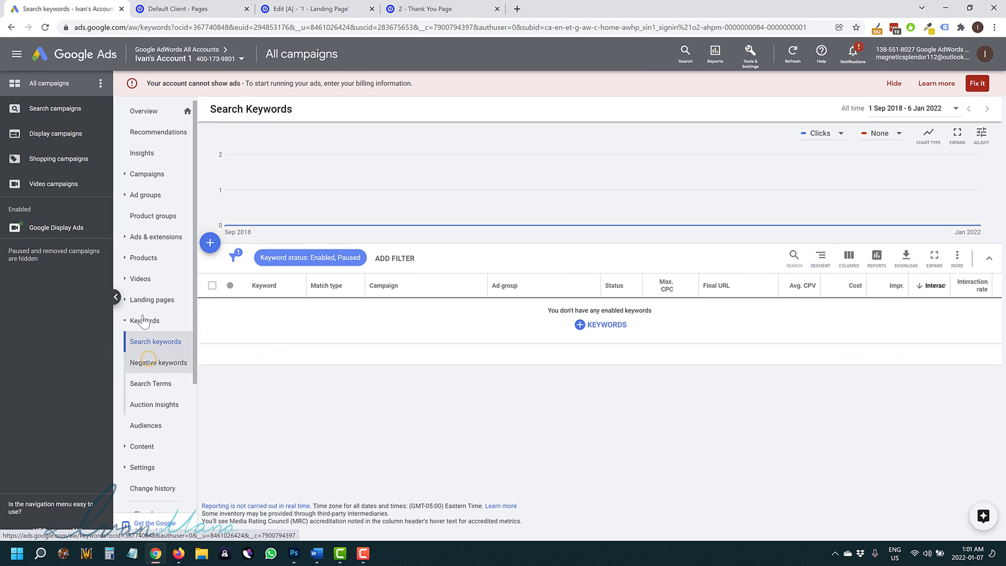
drag(756, 373, 798, 318)
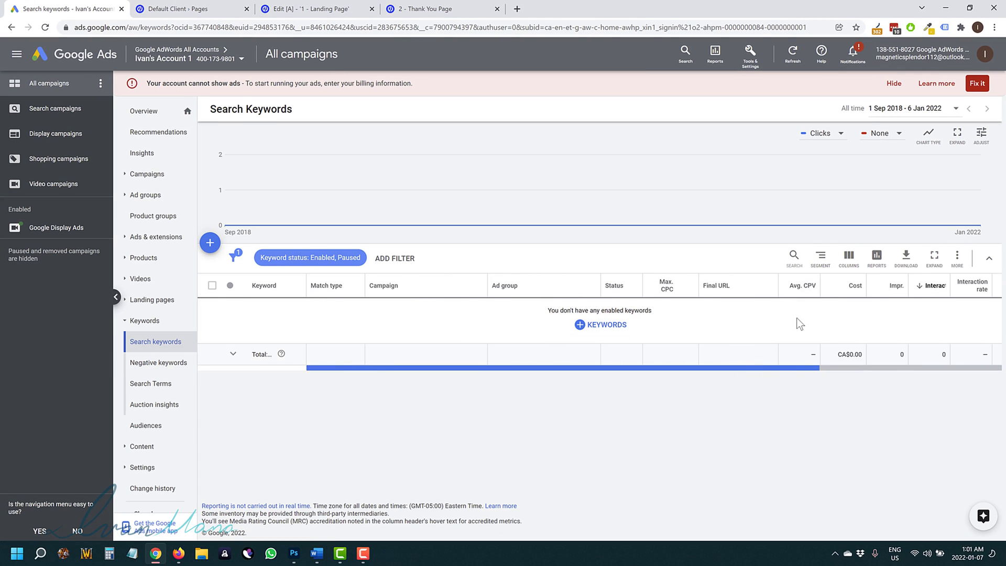
click(848, 256)
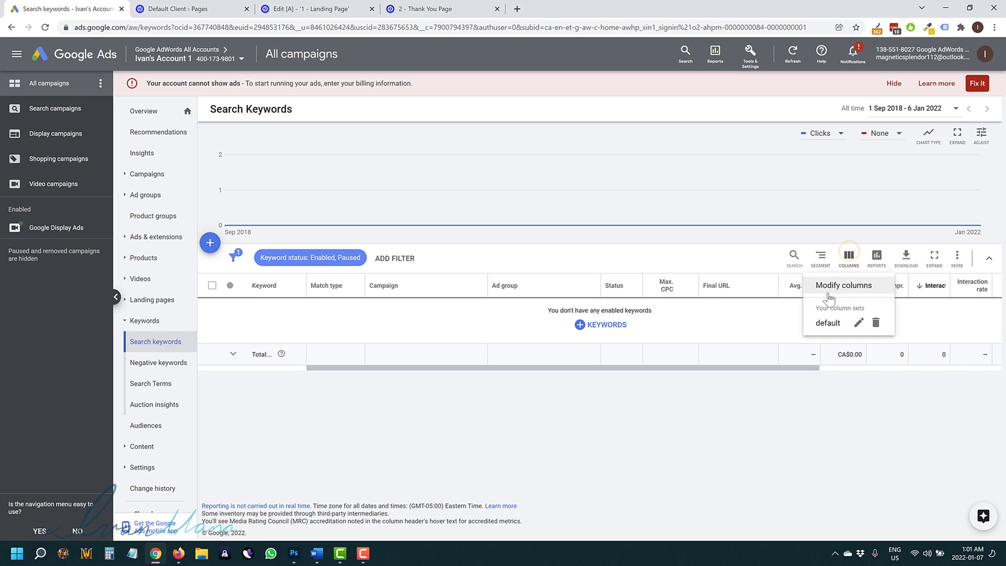
click(851, 325)
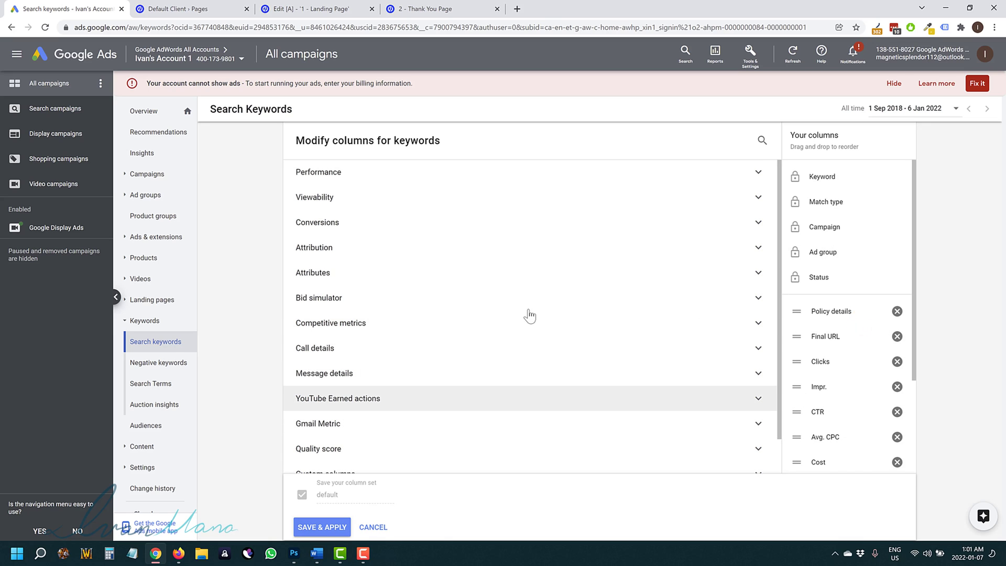
click(346, 231)
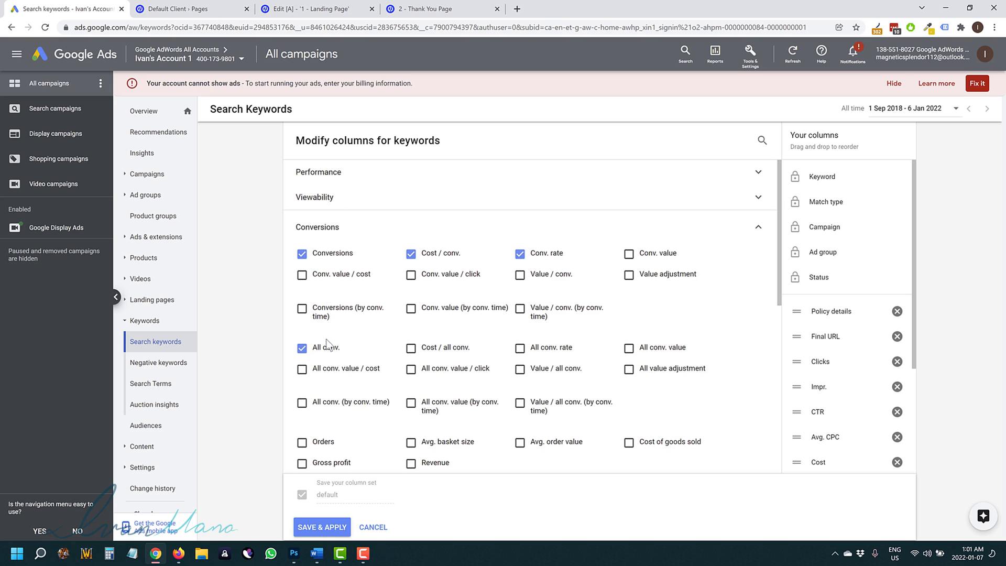
mouse_move(327, 354)
click(374, 528)
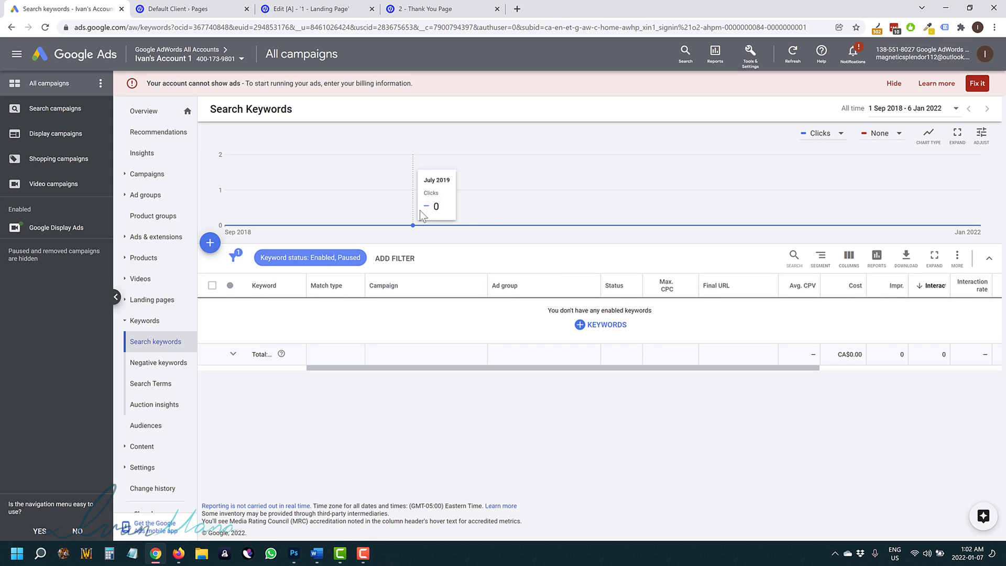
- Open the creator's YouTube channel in a new tab and browse its Videos page
click(517, 9)
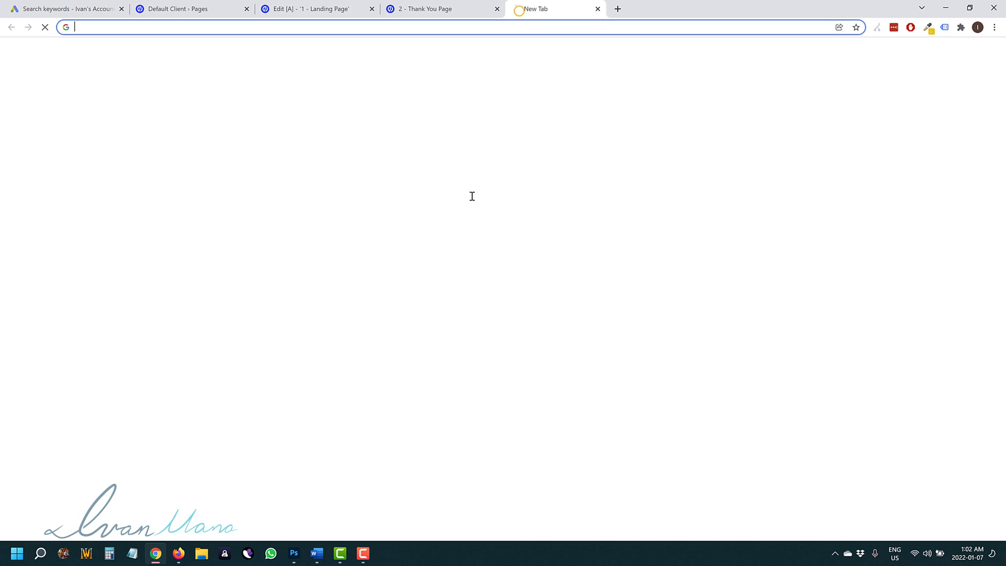
text(youtube.com/ivanmana)
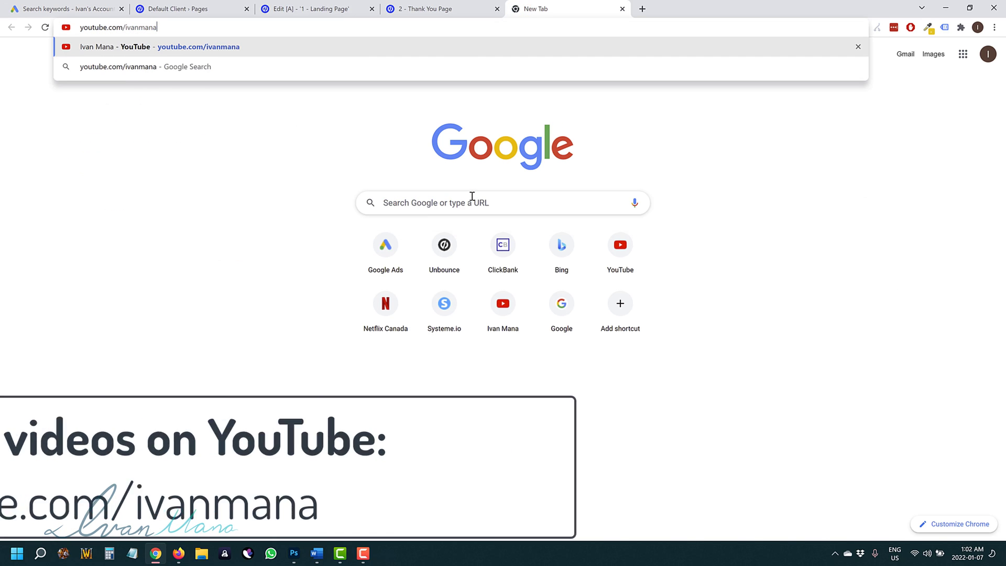
key(Return)
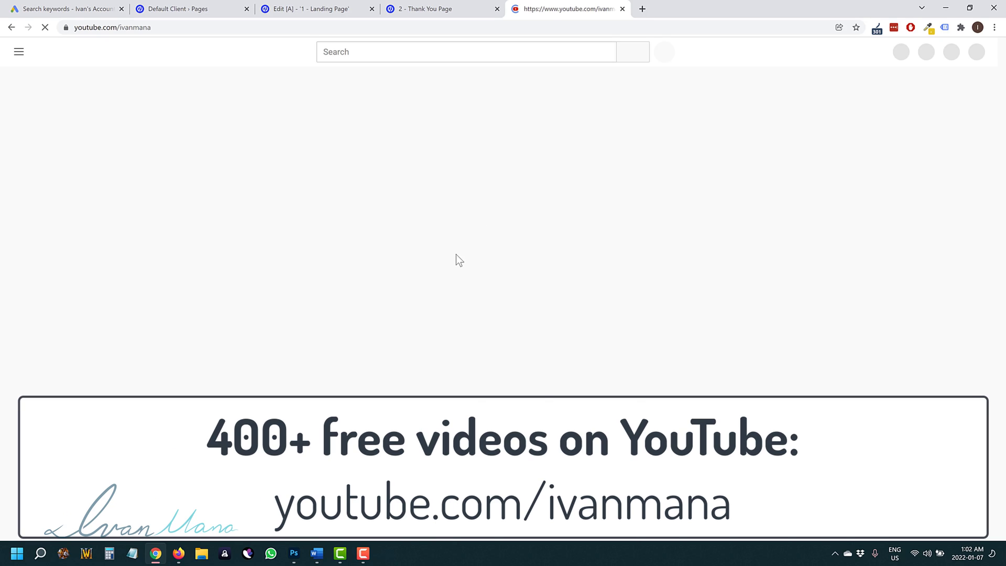
click(308, 274)
scroll(201, 395, down, 3)
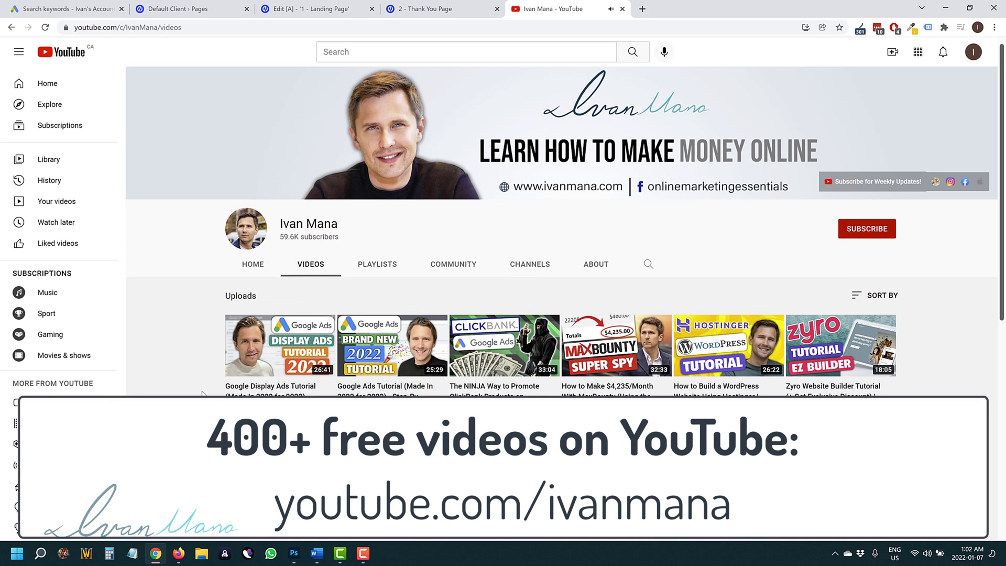
scroll(459, 360, down, 3)
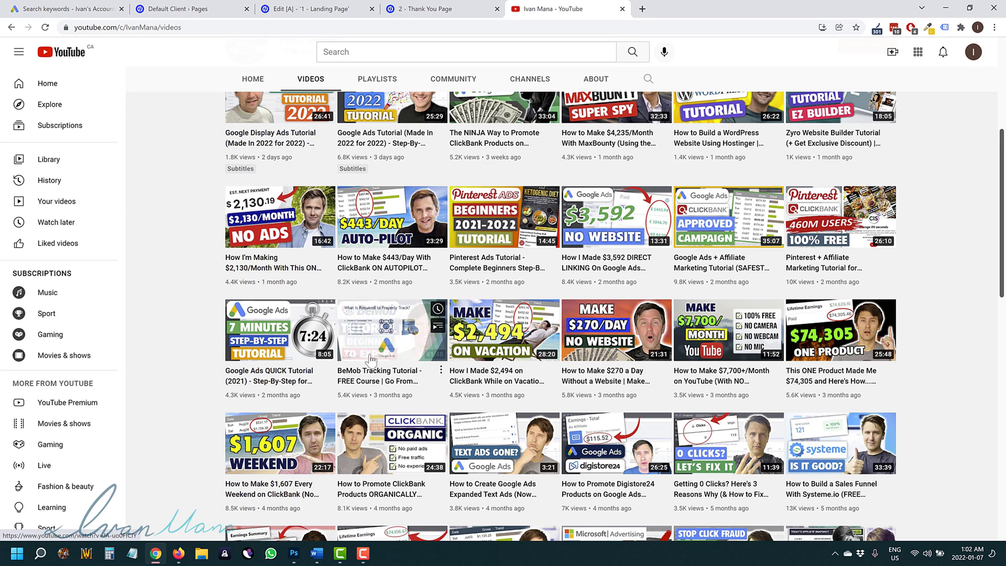
scroll(369, 329, down, 1)
scroll(804, 421, down, 2)
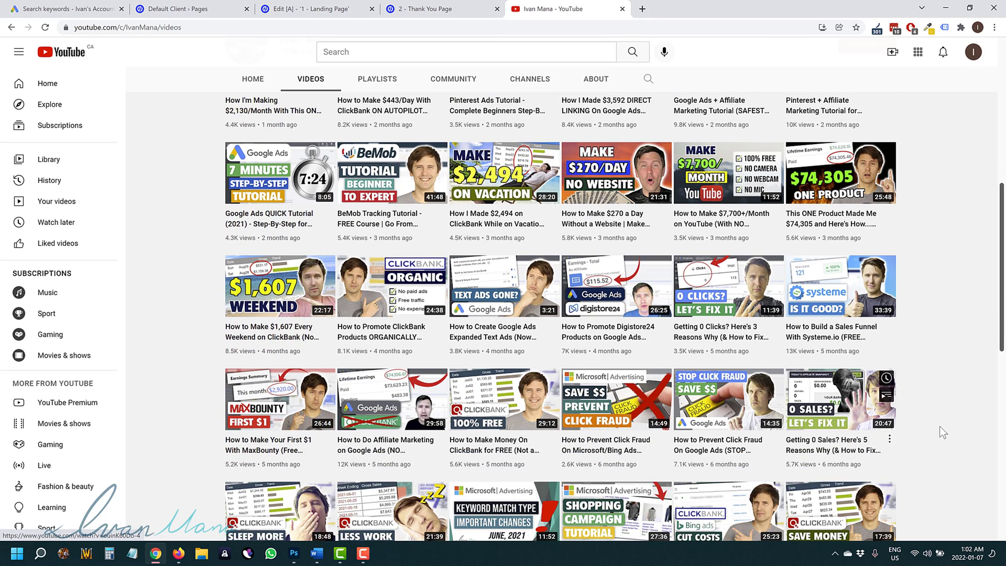
scroll(935, 426, down, 4)
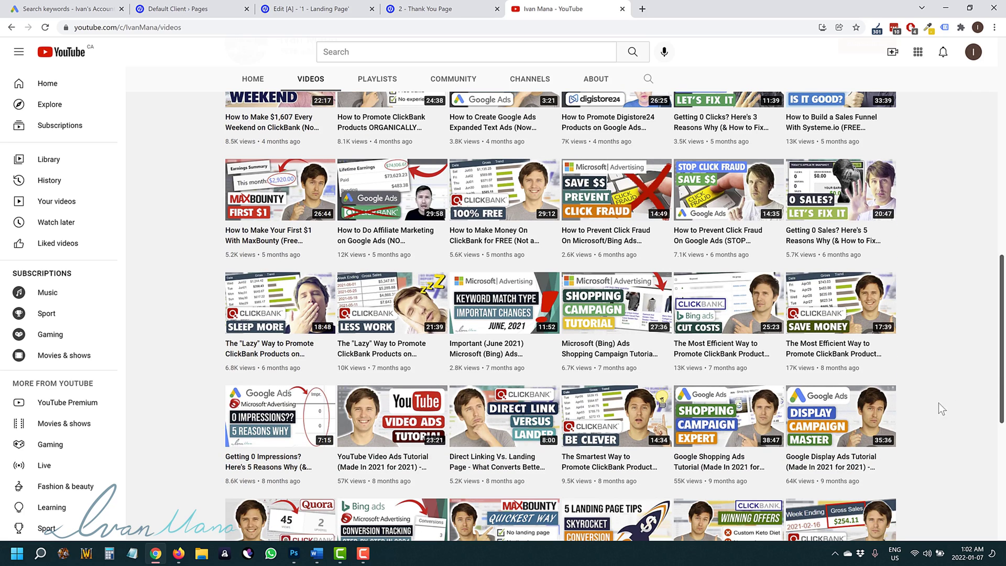
scroll(912, 370, down, 2)
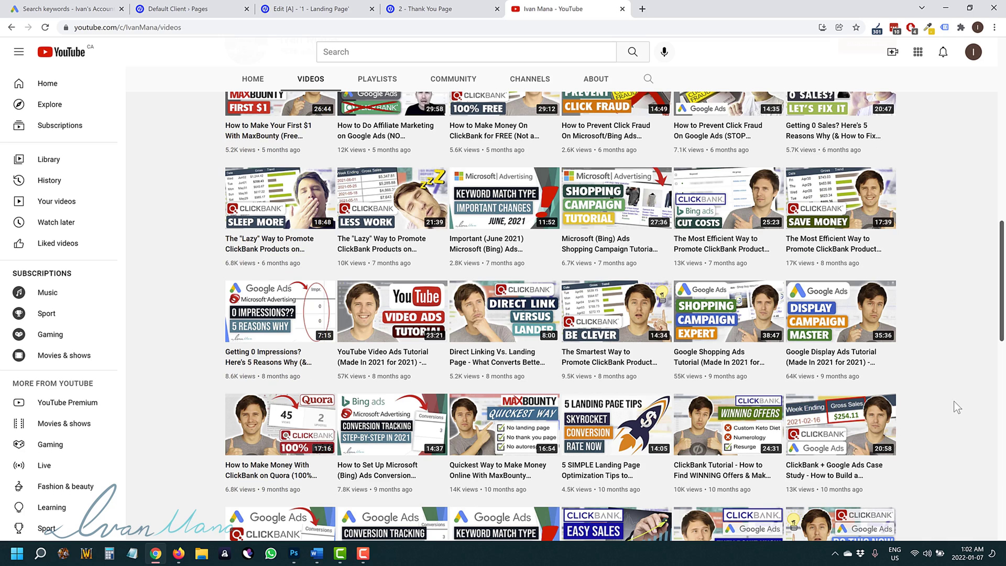
scroll(960, 388, up, 5)
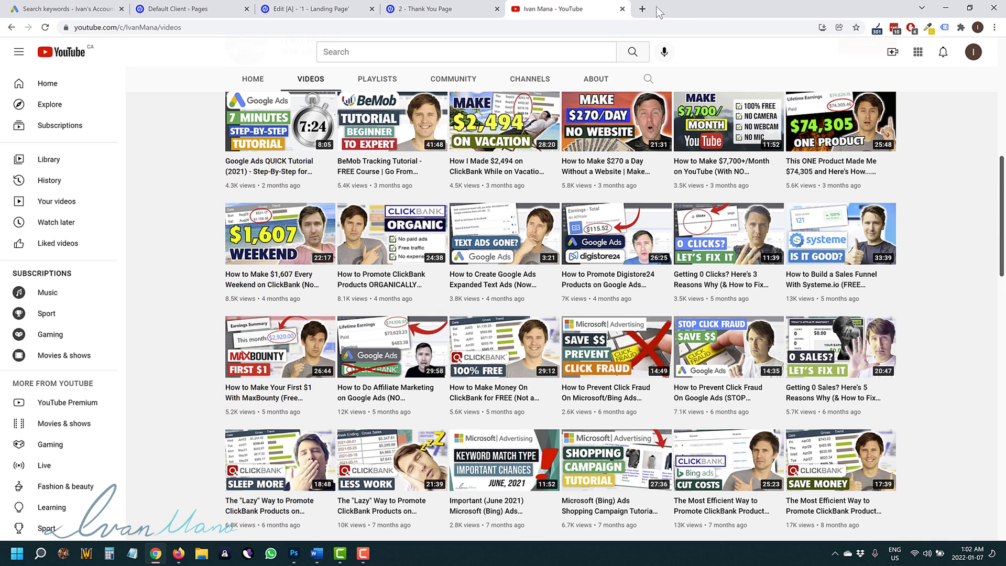
- Load the creator's website home page in another new tab
click(642, 10)
text(ivanmana.)
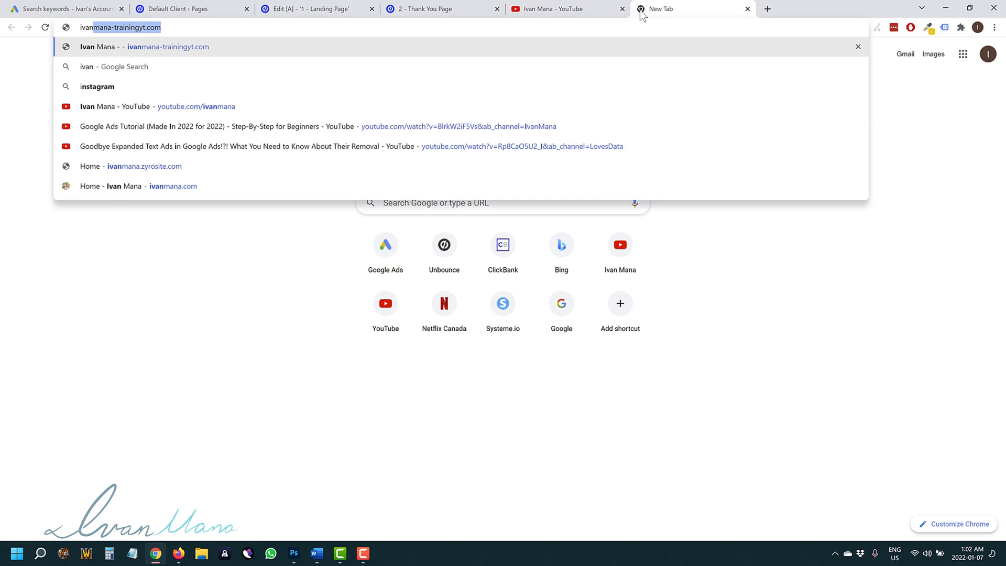
text(com)
key(Return)
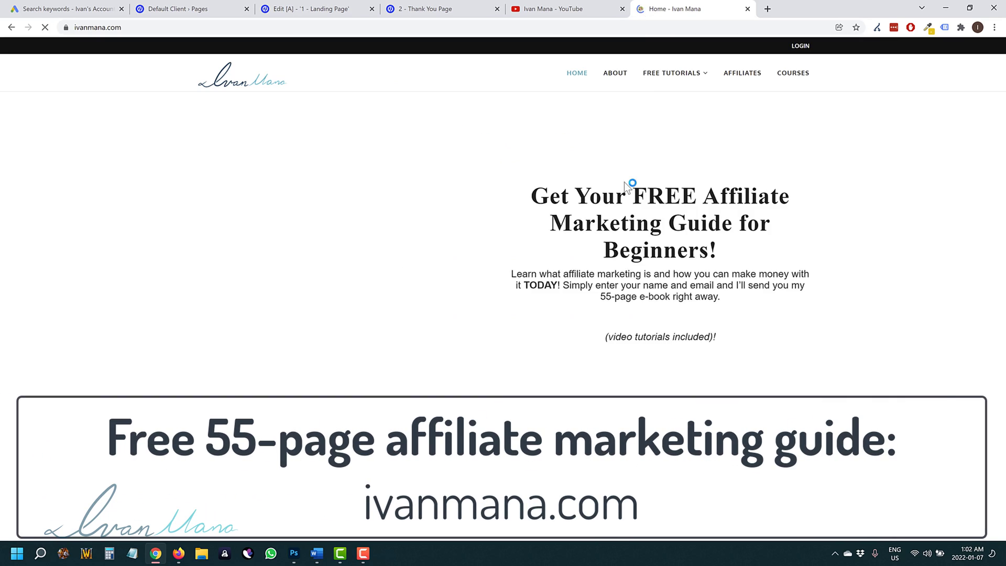